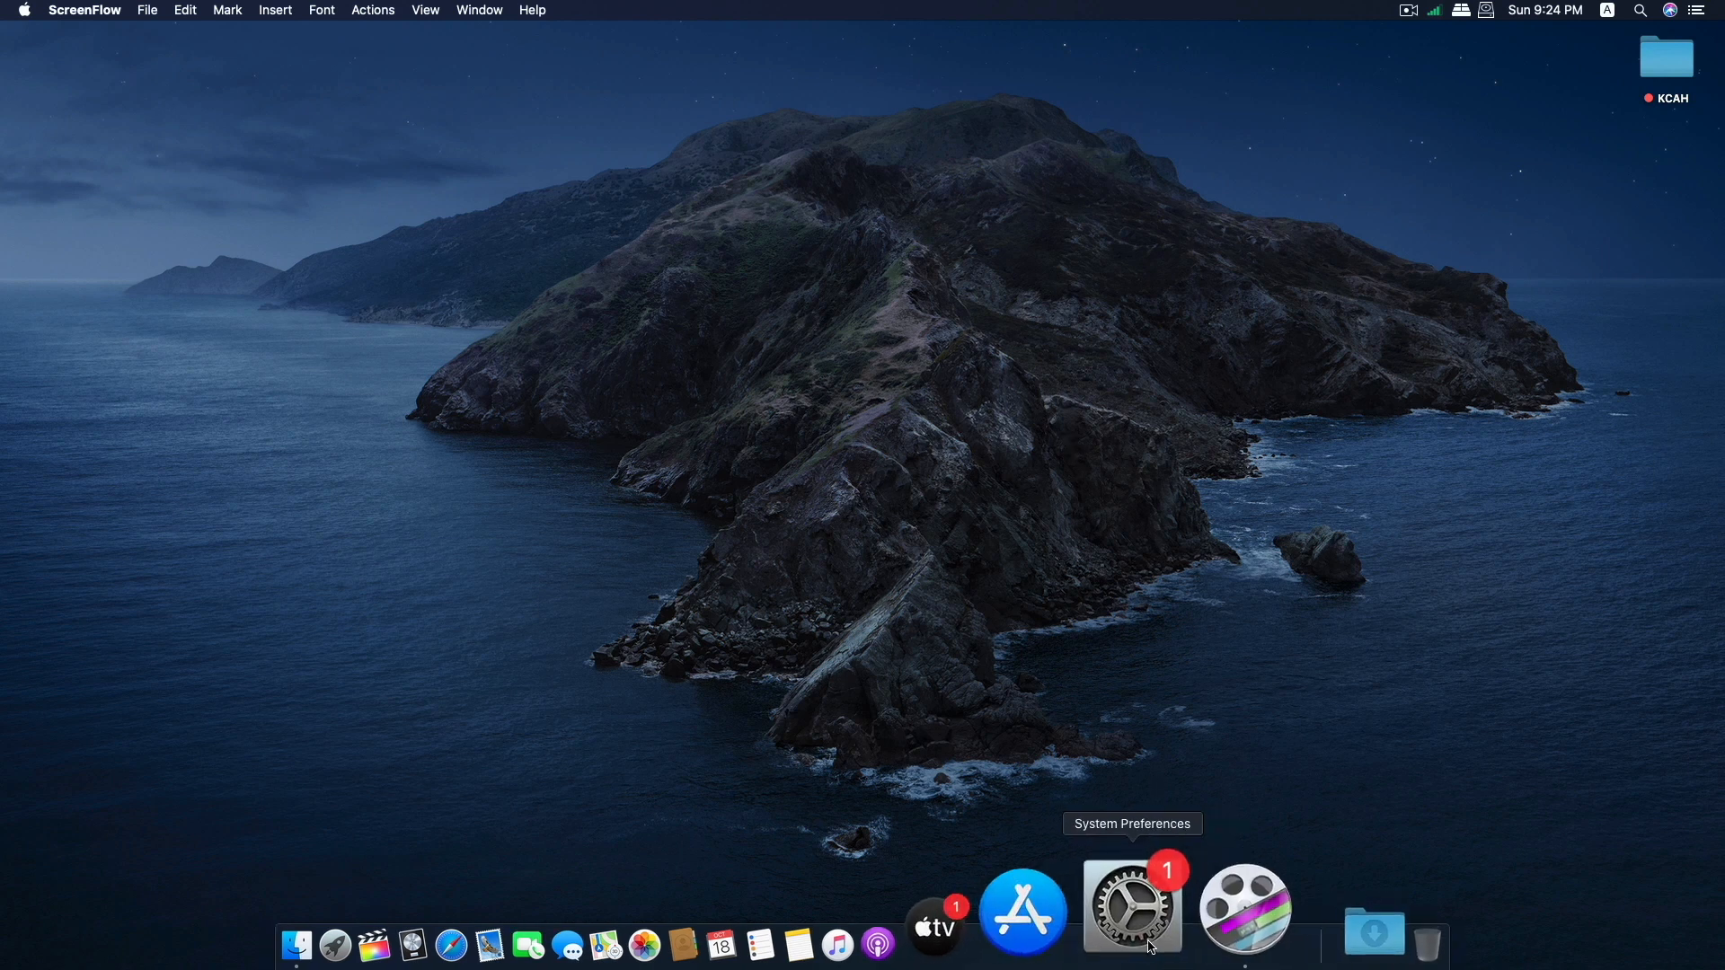
Check the sound output devices in System Preferences and close the window.
click(1123, 908)
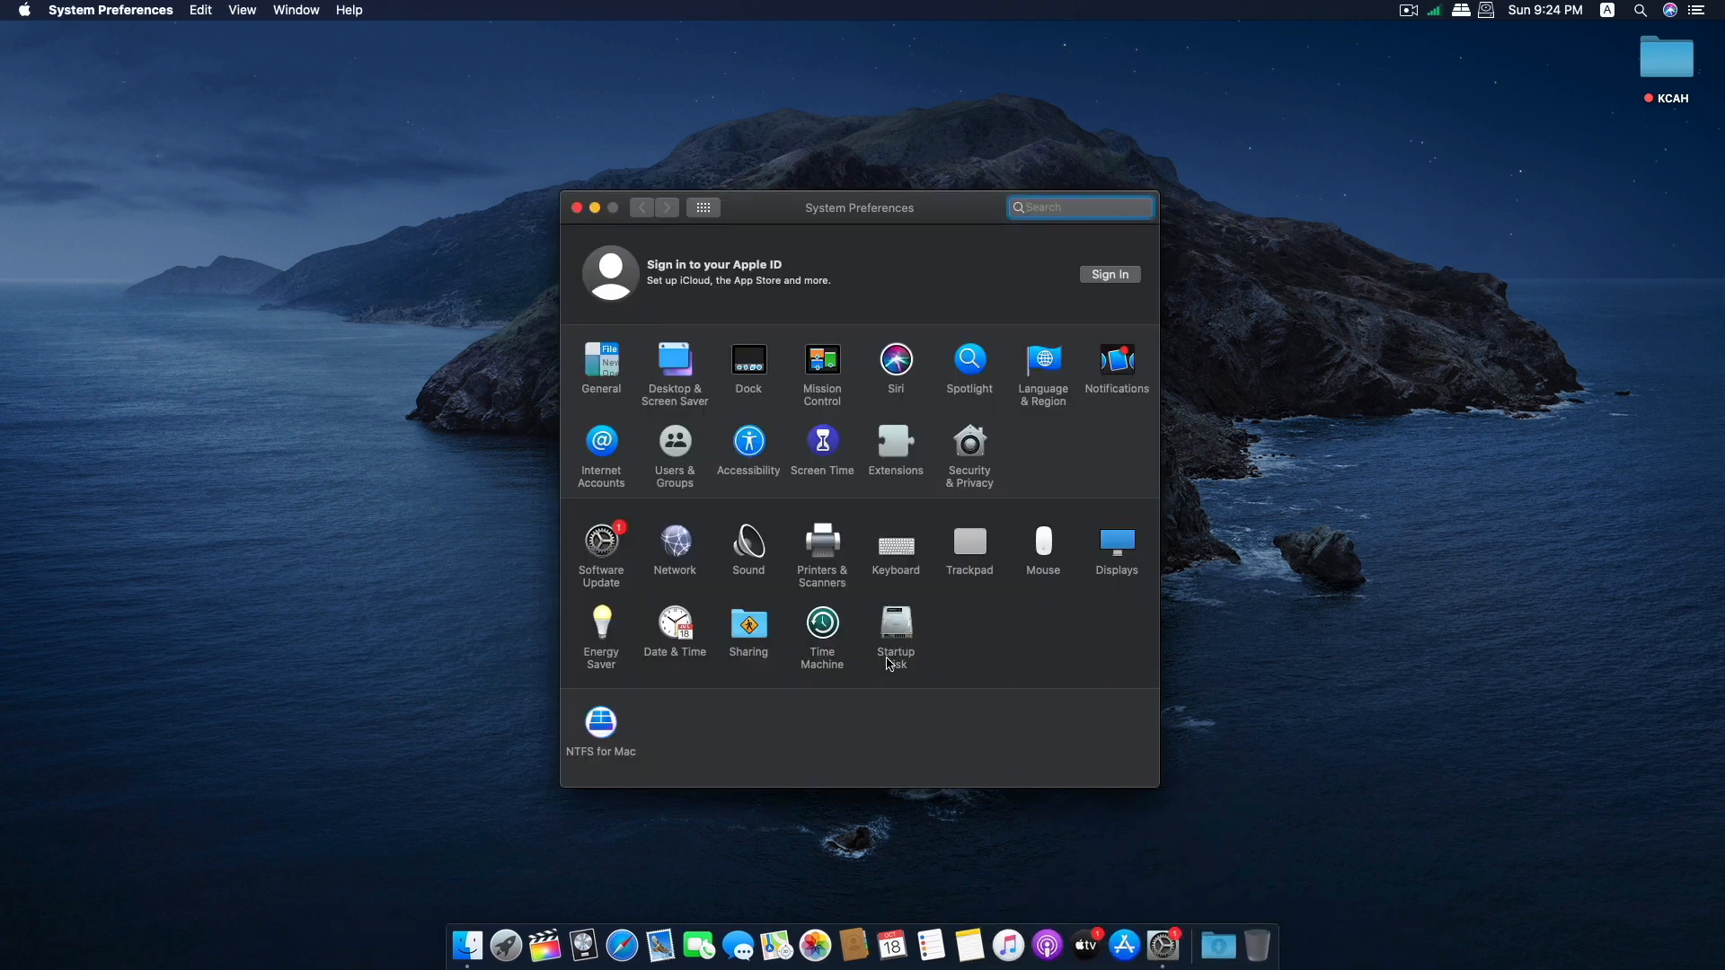
click(748, 546)
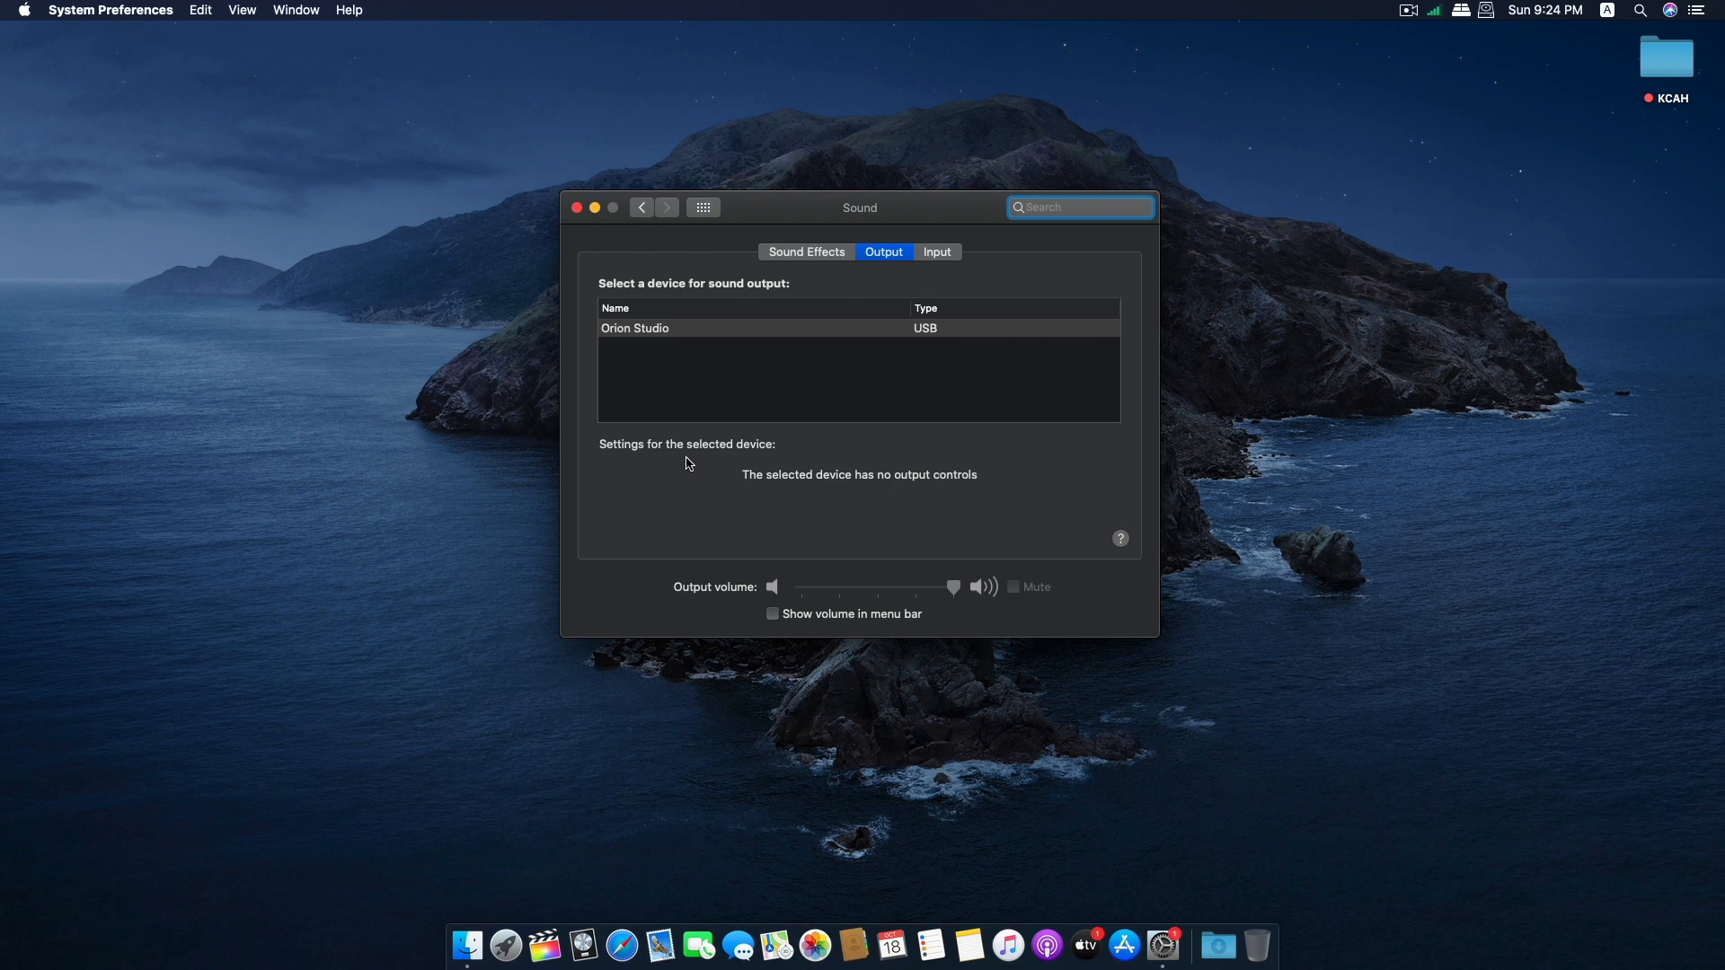
click(577, 209)
Switch to Safari, search the web for "antelope audio" and open the official Antelope Audio website.
click(622, 938)
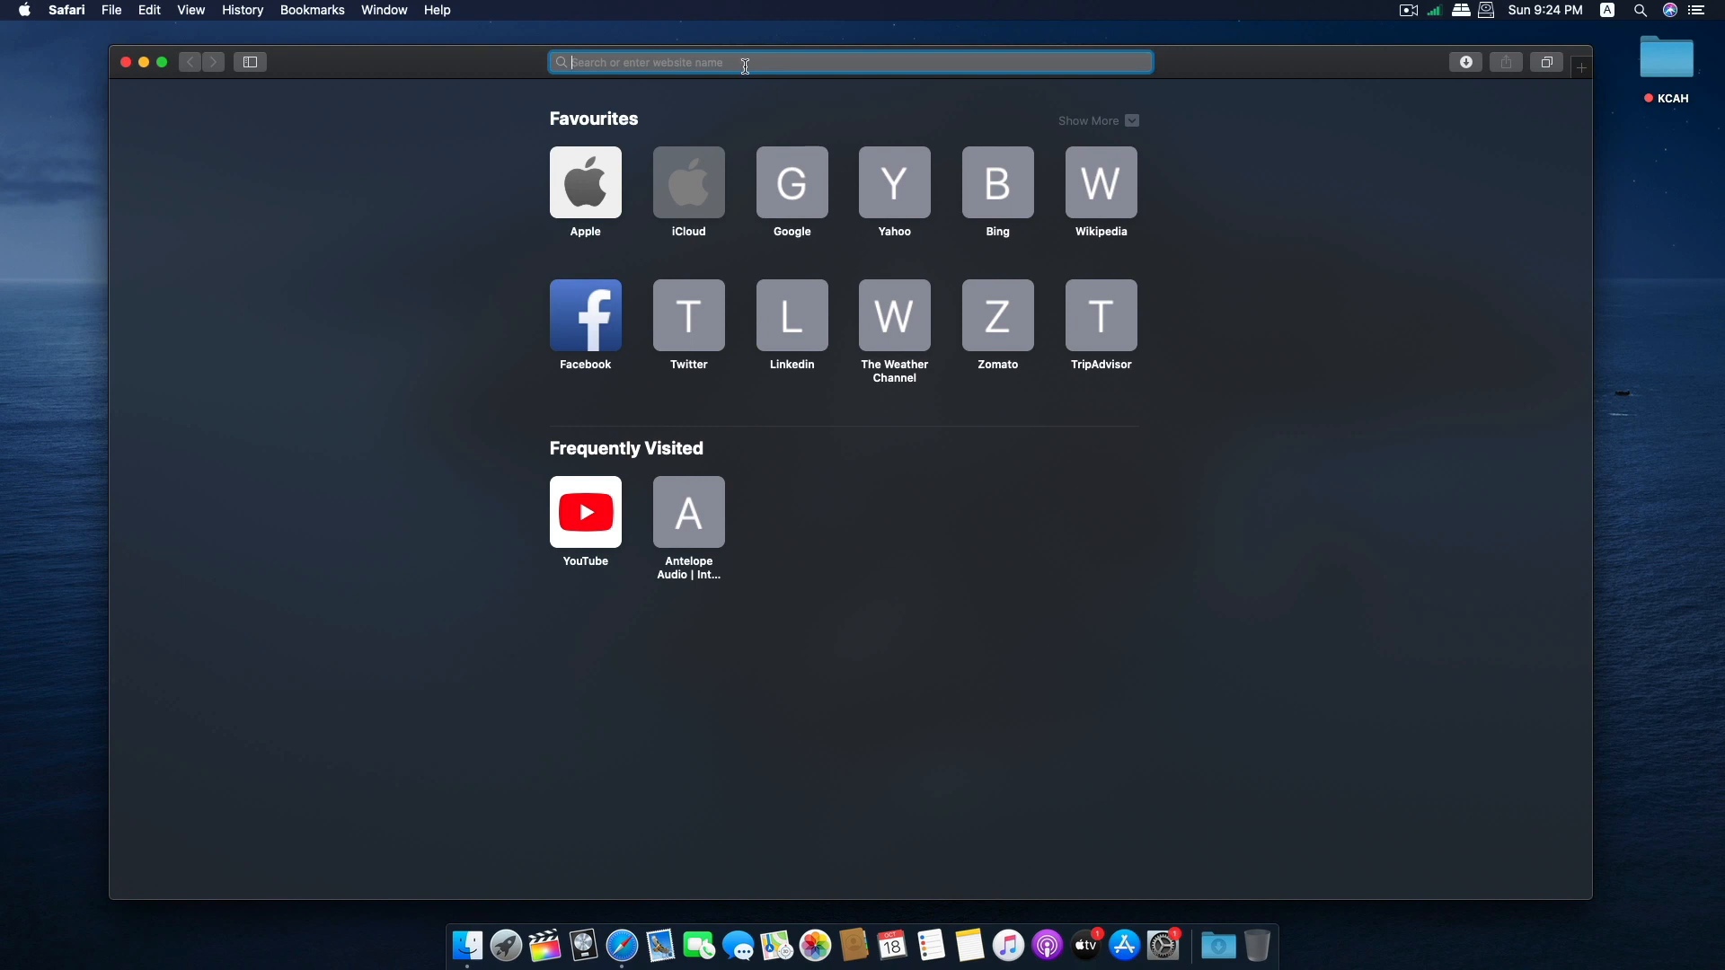
text(antelope audio)
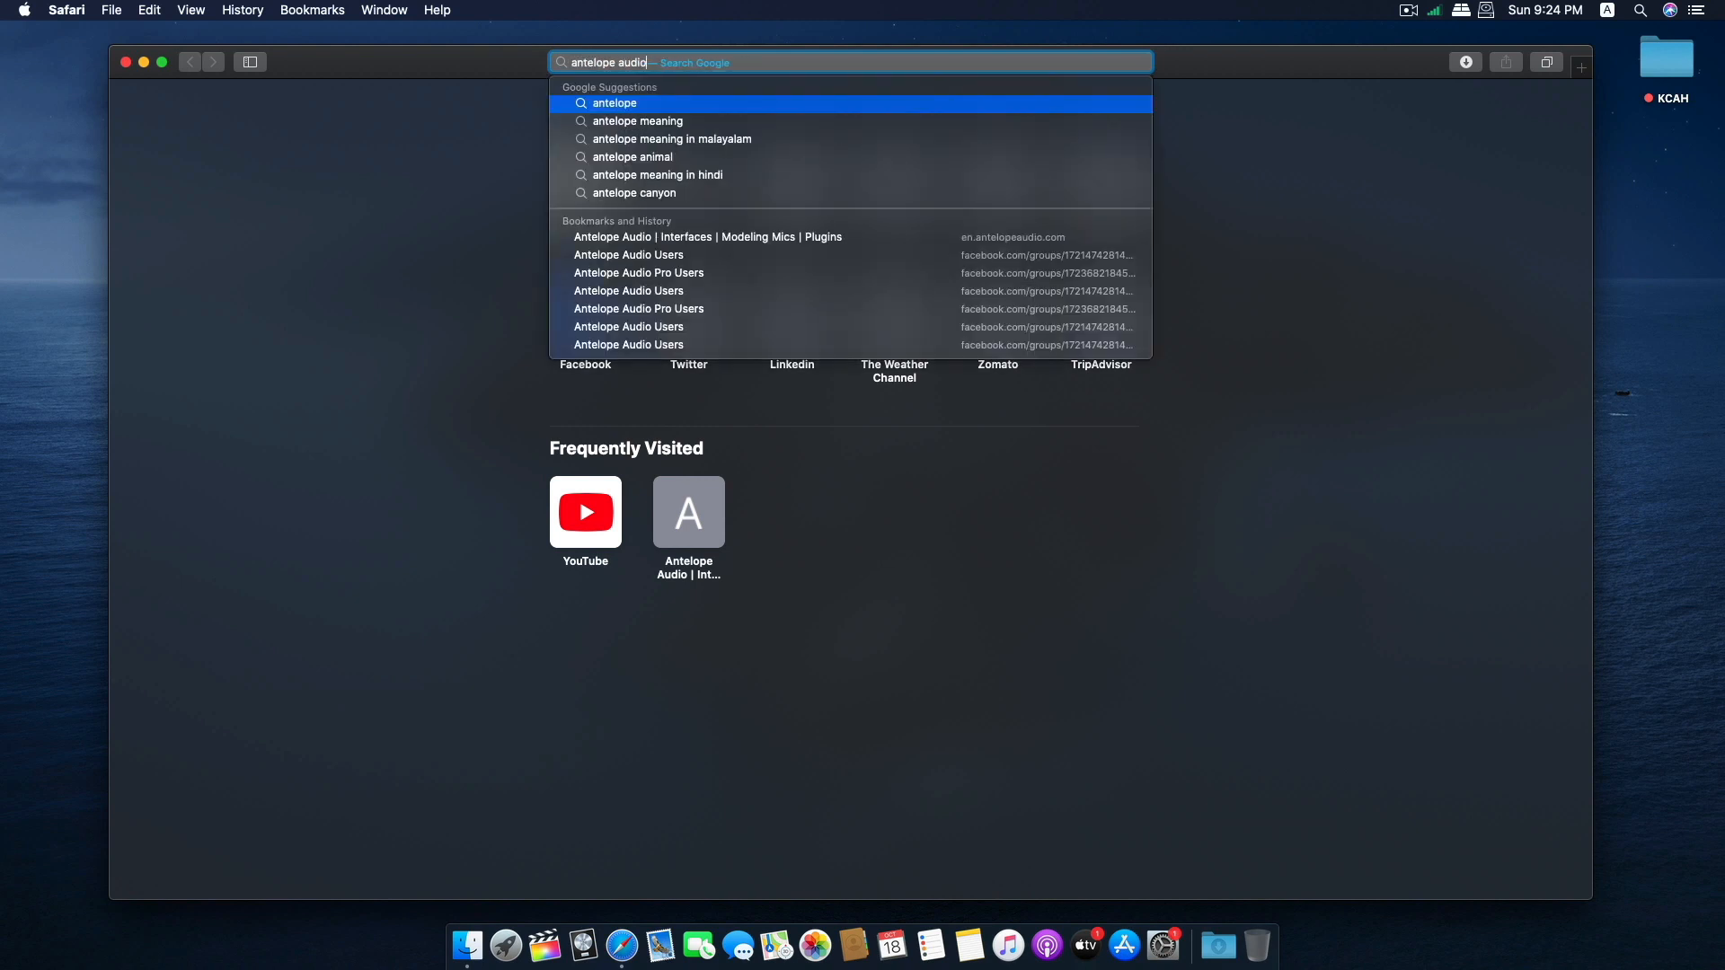
key(Return)
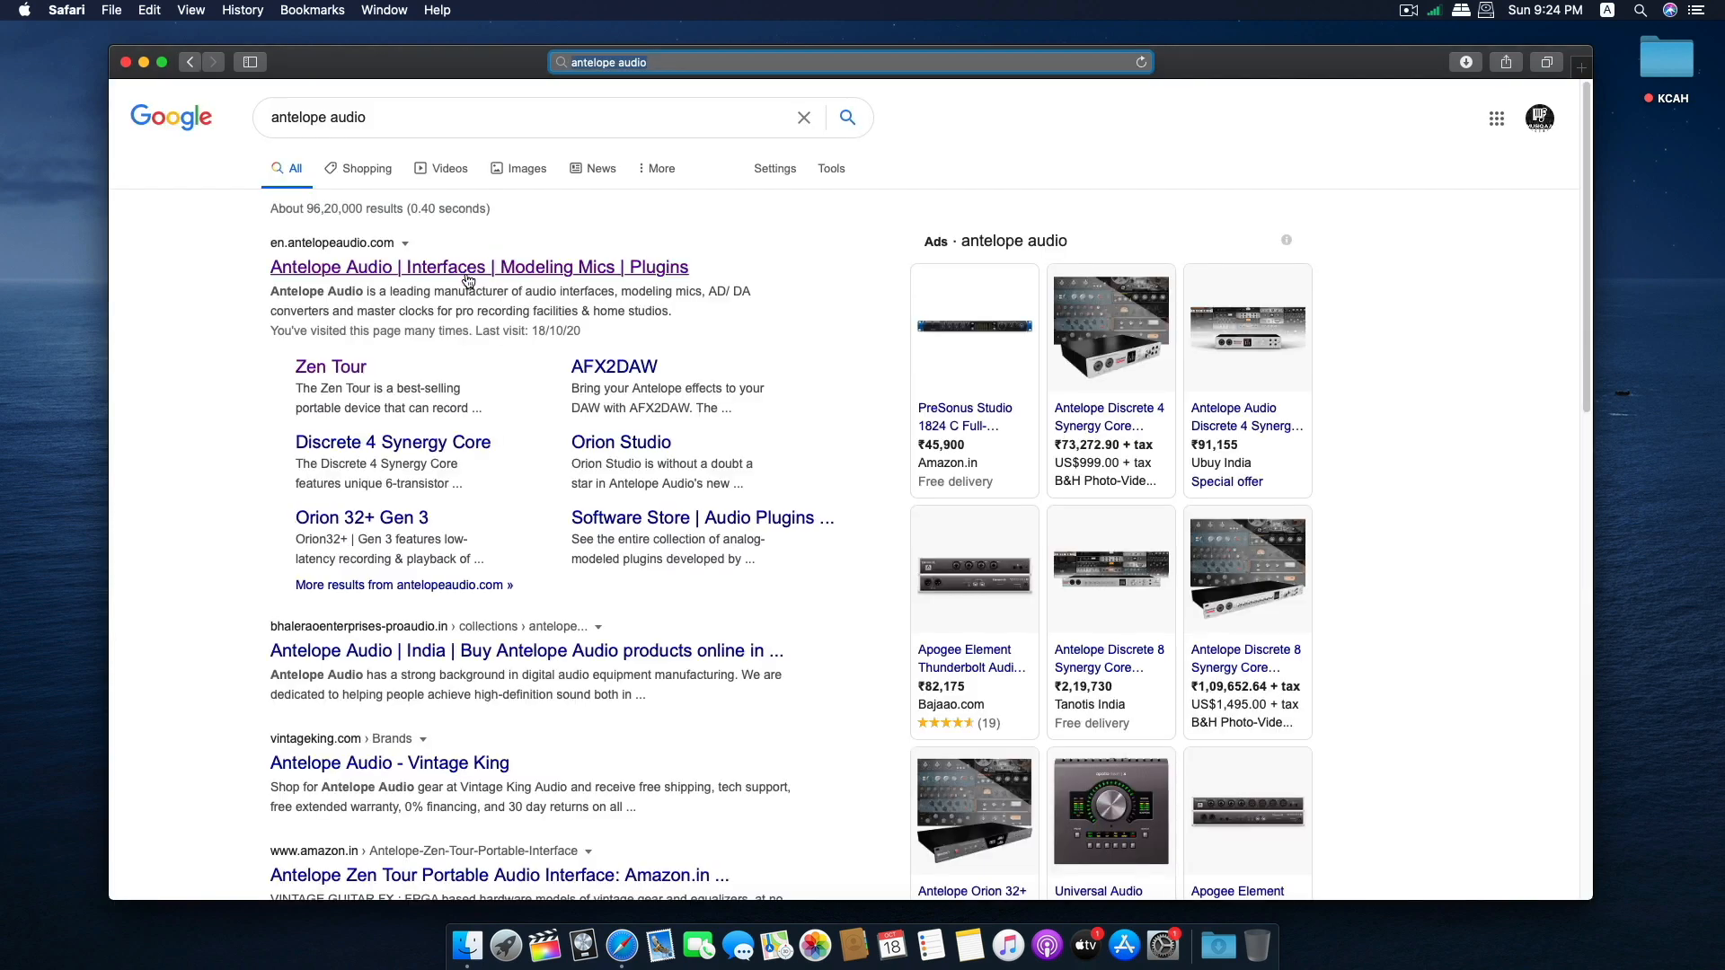
click(461, 281)
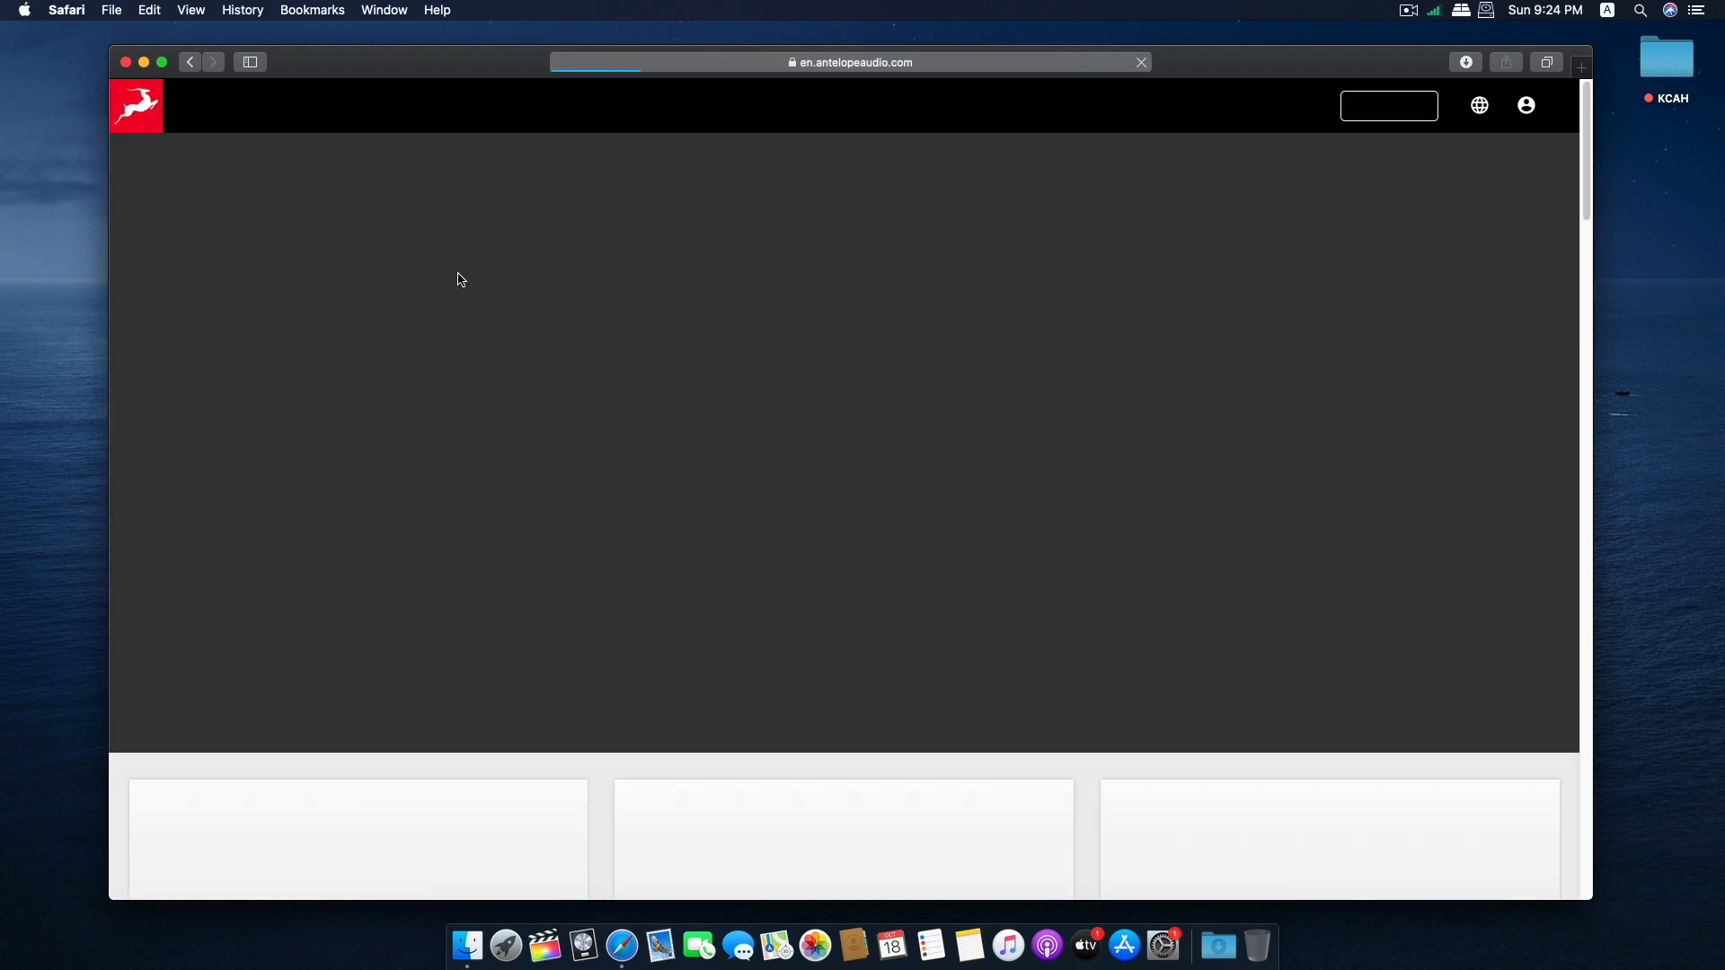
Go to the Antelope Audio support site and open its Downloads section.
scroll(463, 341, down, 5)
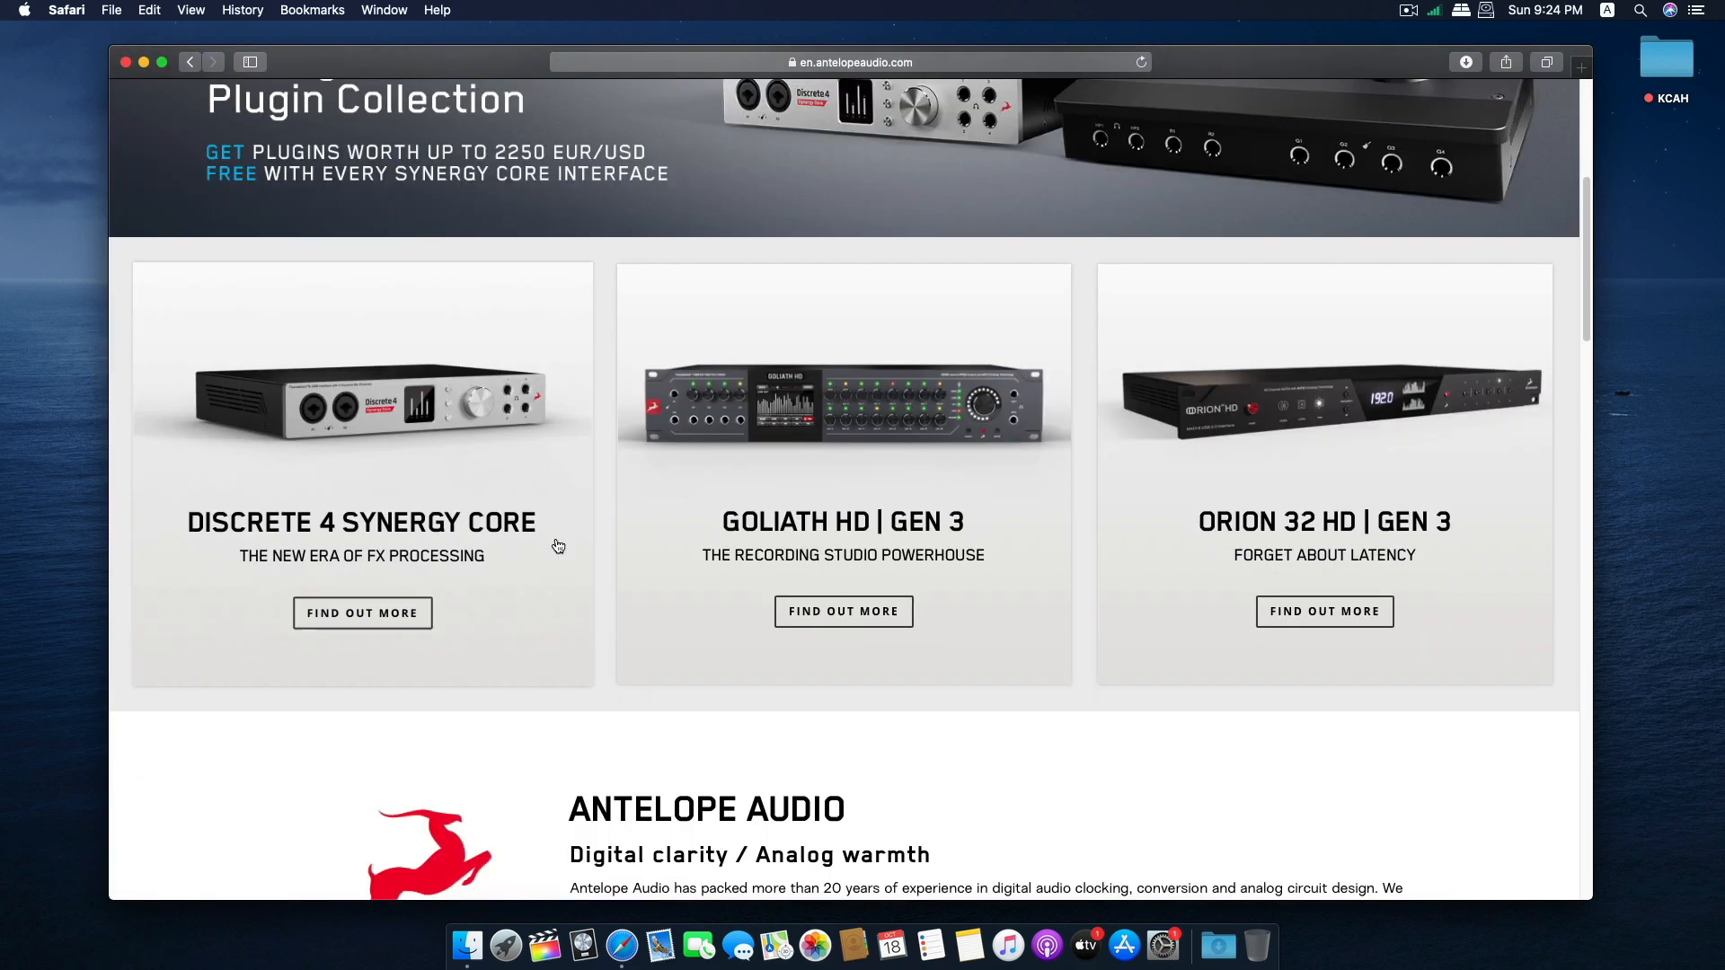
scroll(469, 425, up, 5)
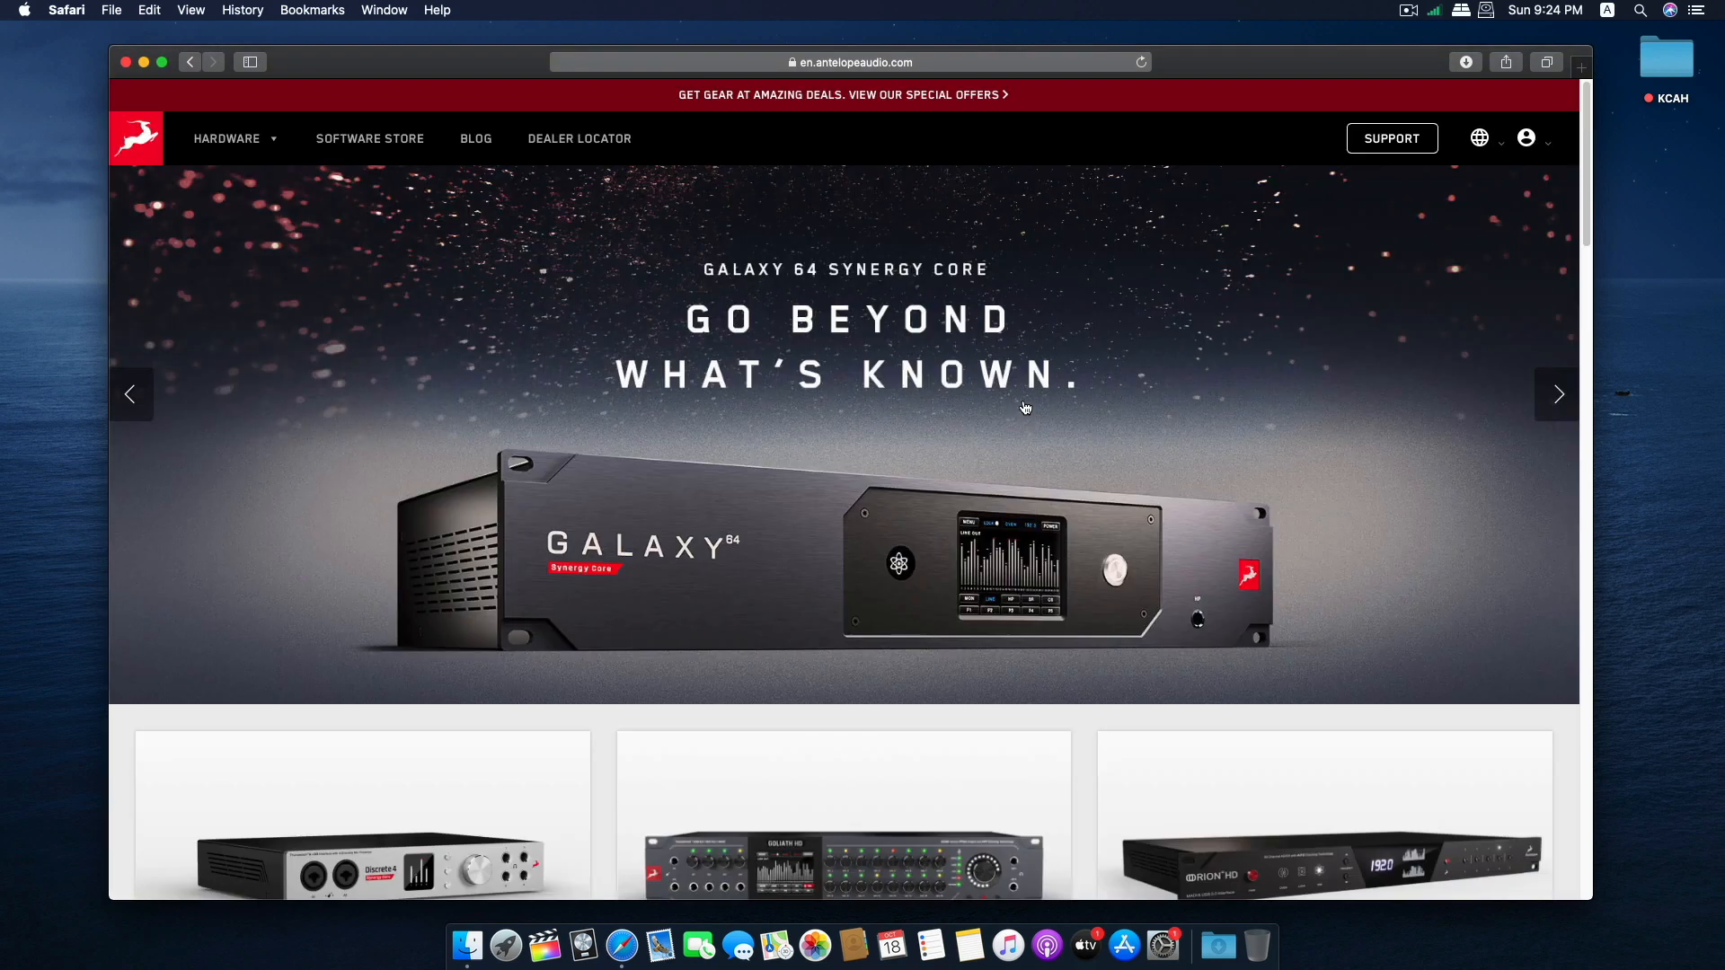
click(1398, 146)
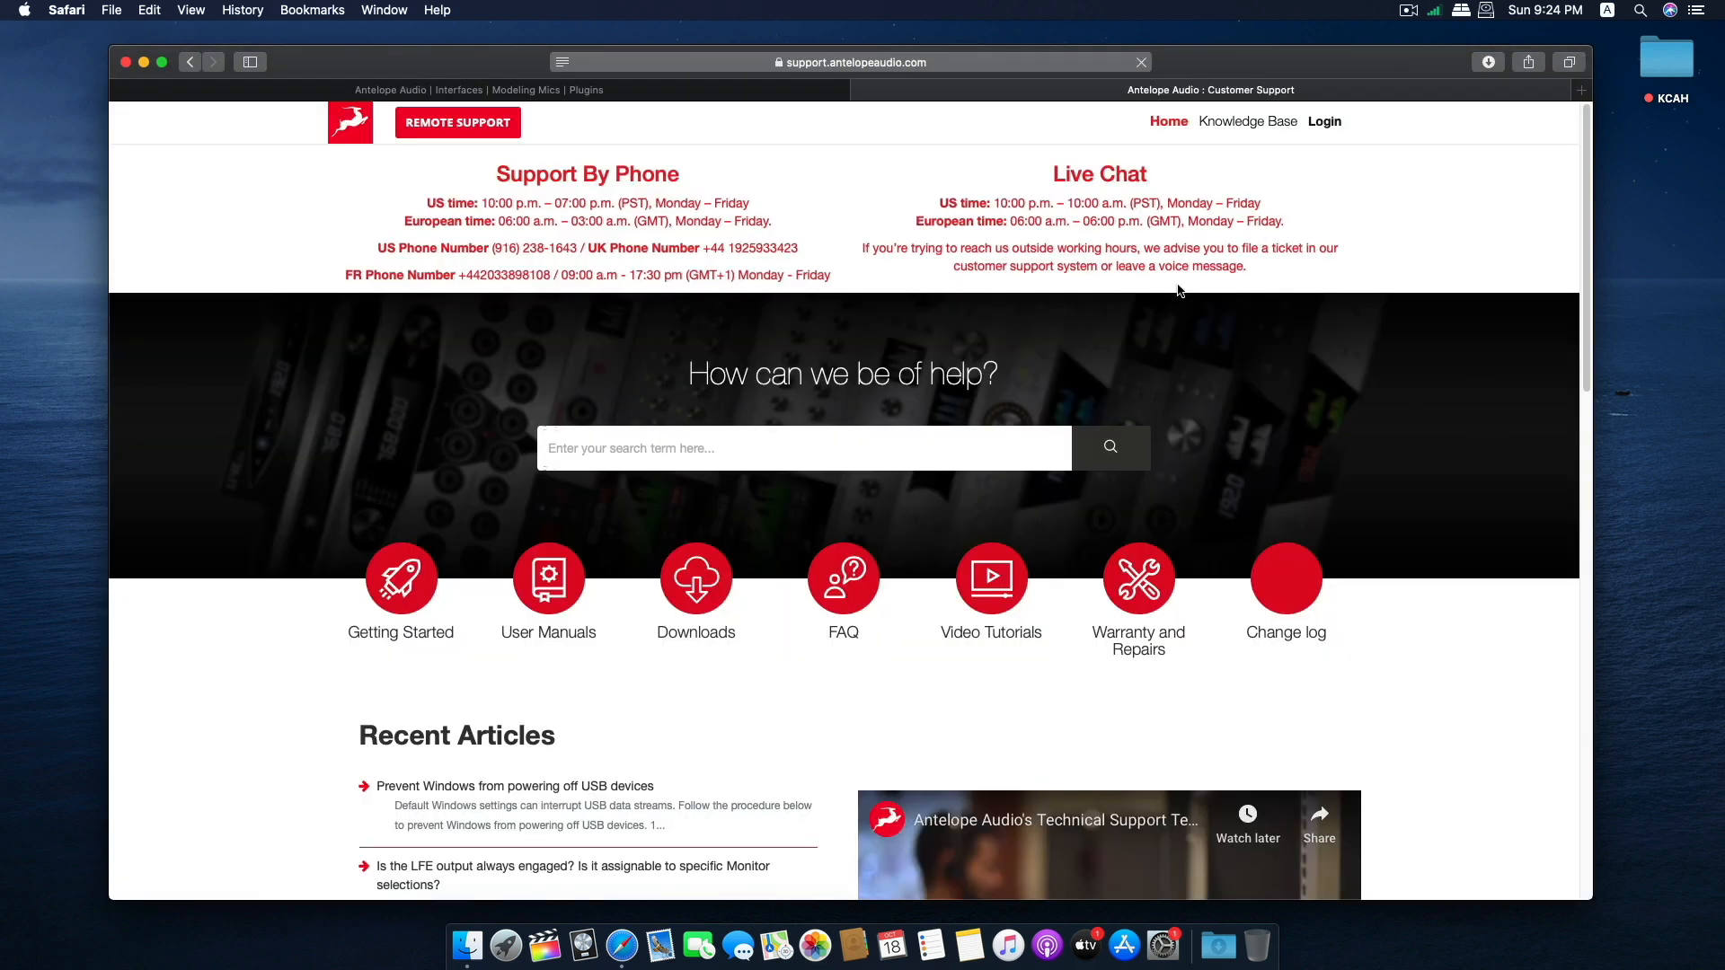
scroll(837, 672, down, 1)
click(697, 613)
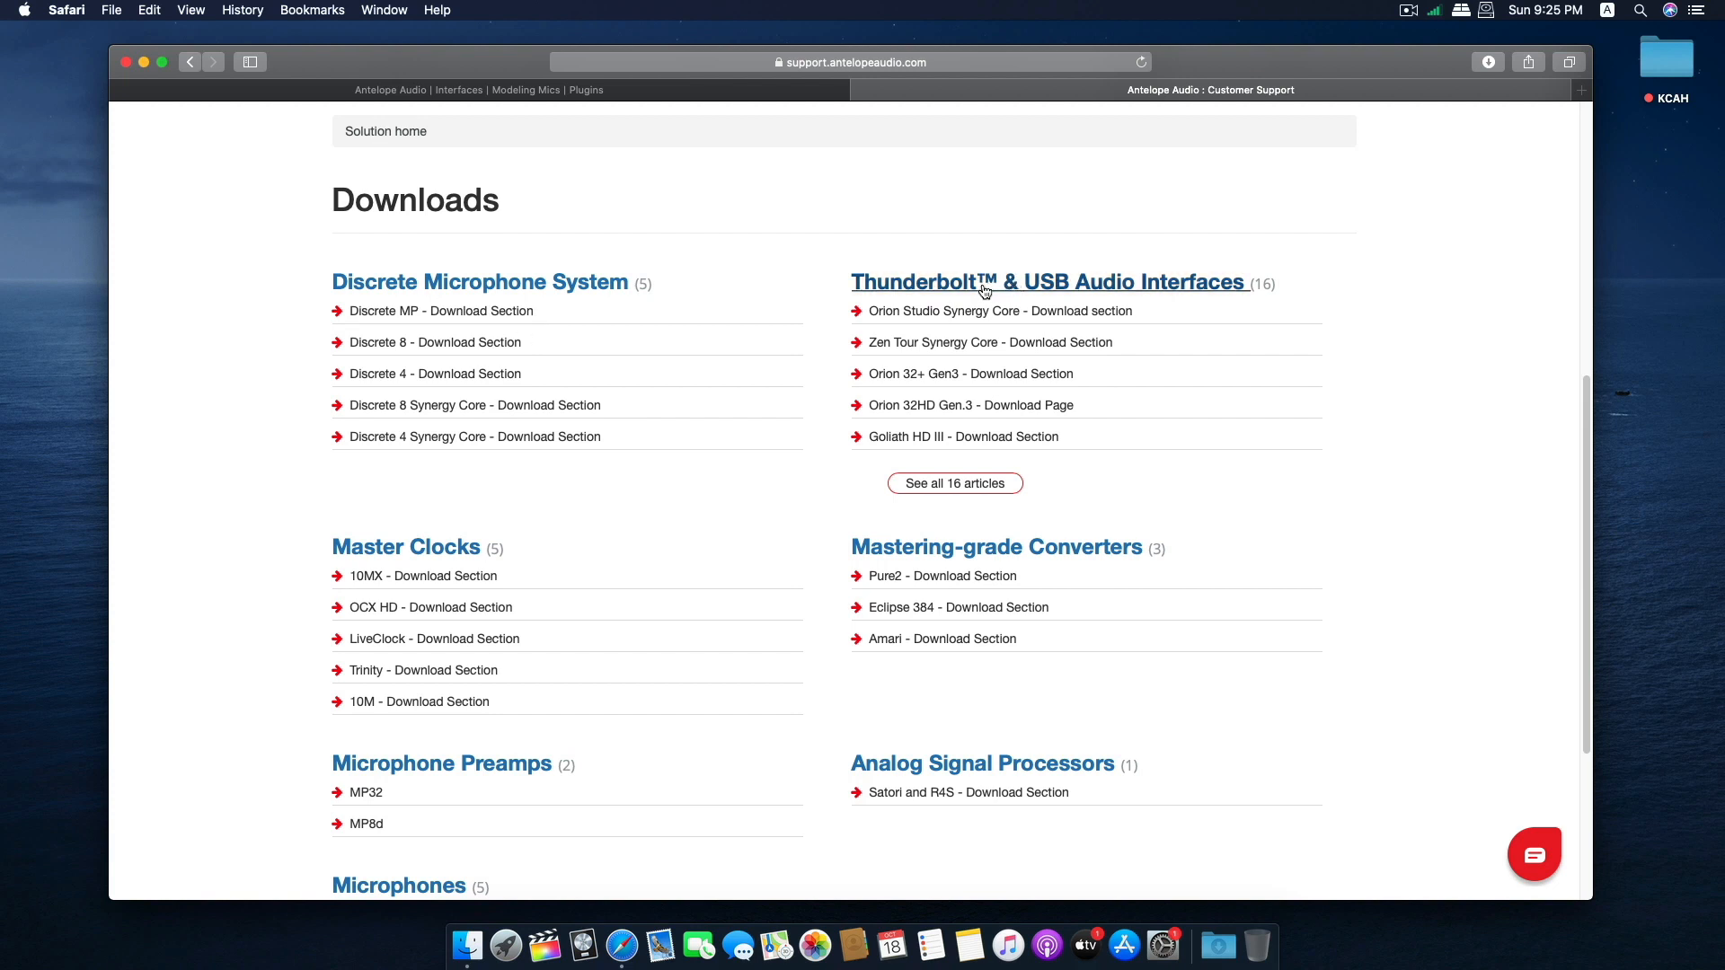
List all Thunderbolt & USB Audio Interfaces articles and open the Orion Studio download section.
click(939, 486)
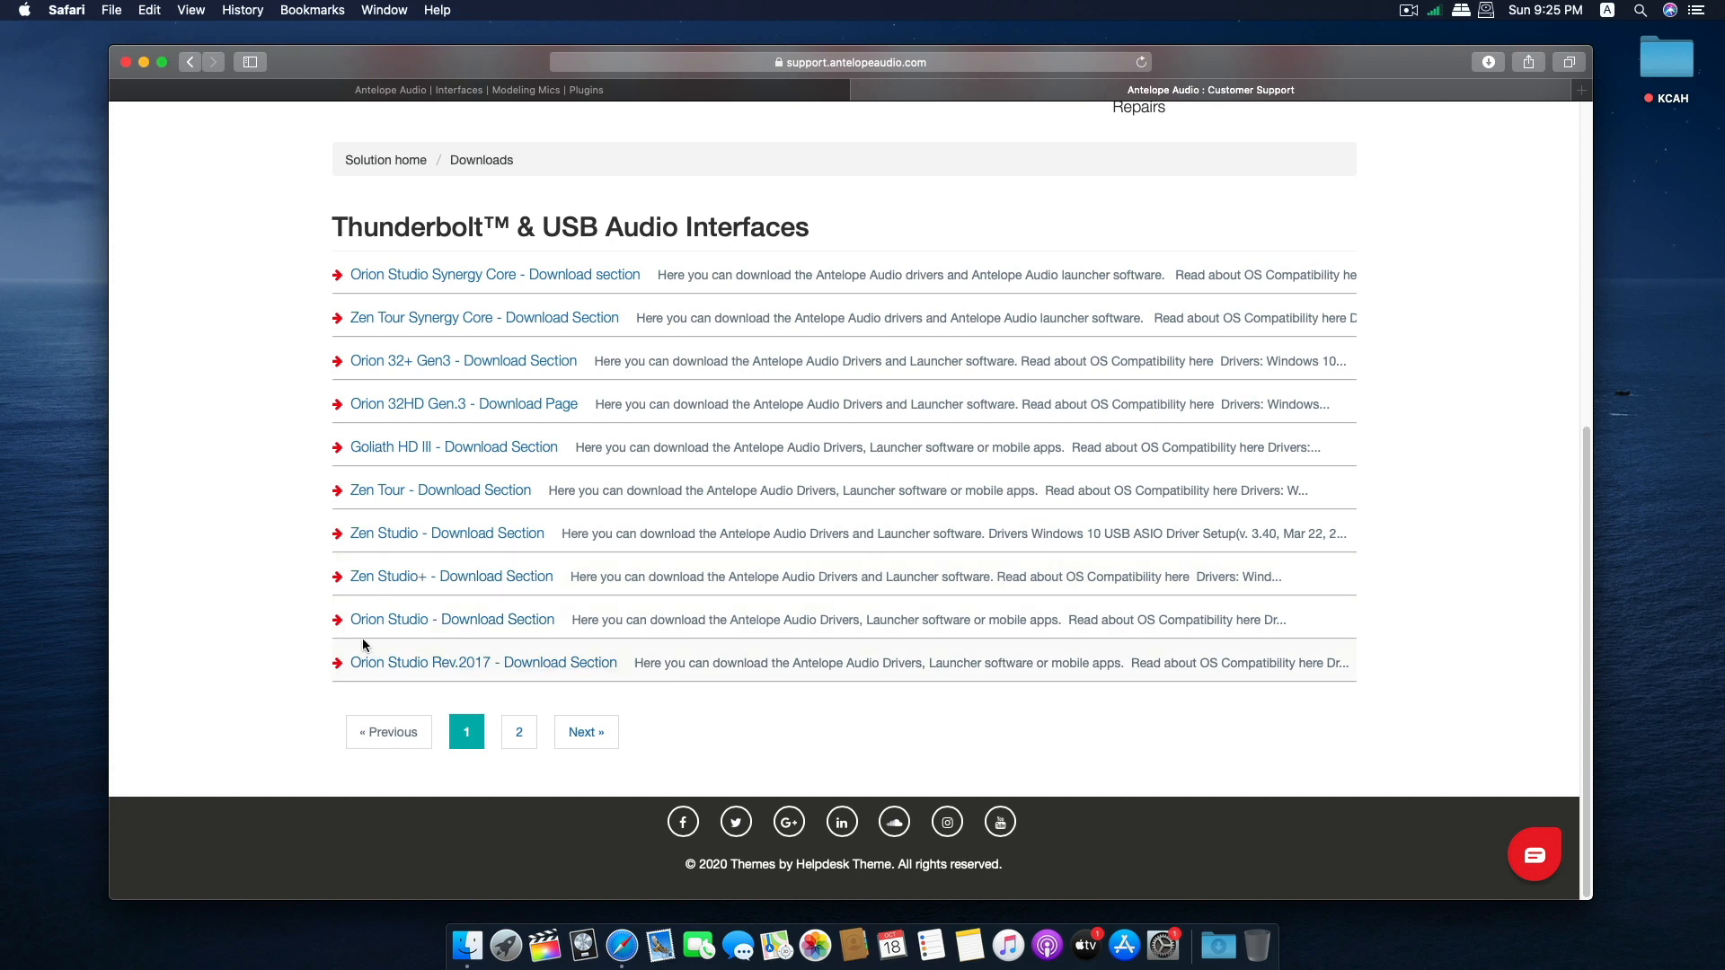
click(436, 628)
scroll(535, 593, up, 3)
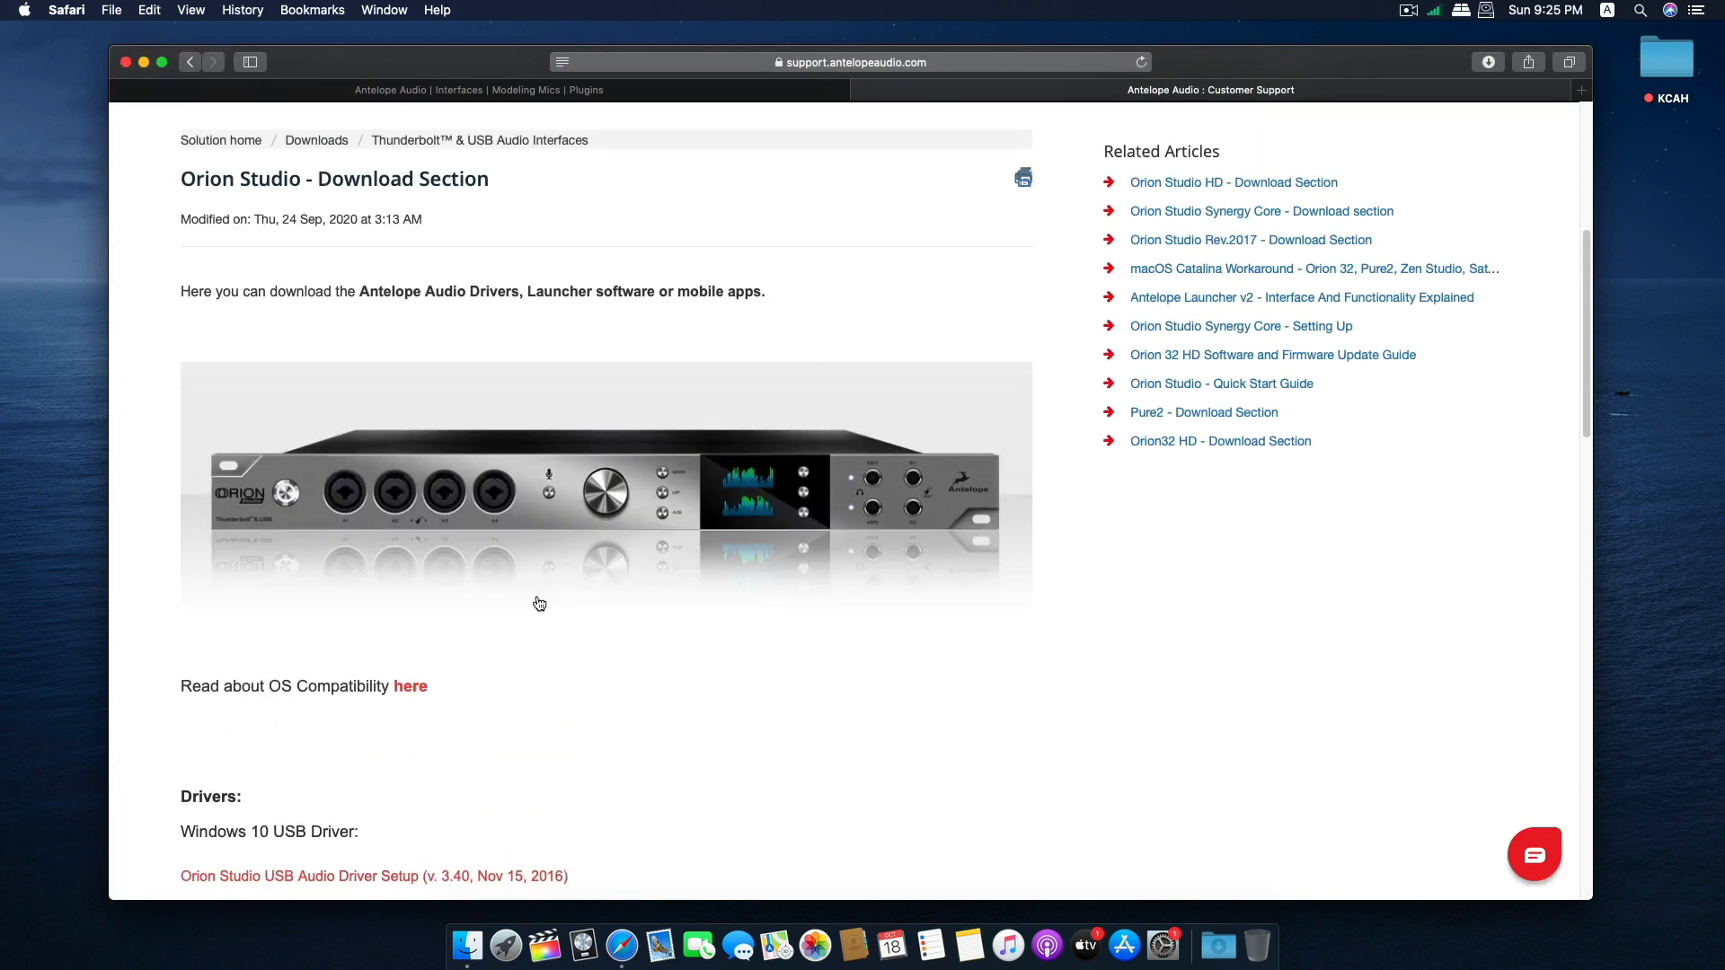
Open the OS compatibility chart in a new tab and examine its macOS 10.11–10.8 and Windows 10 entries.
right_click(412, 690)
click(440, 689)
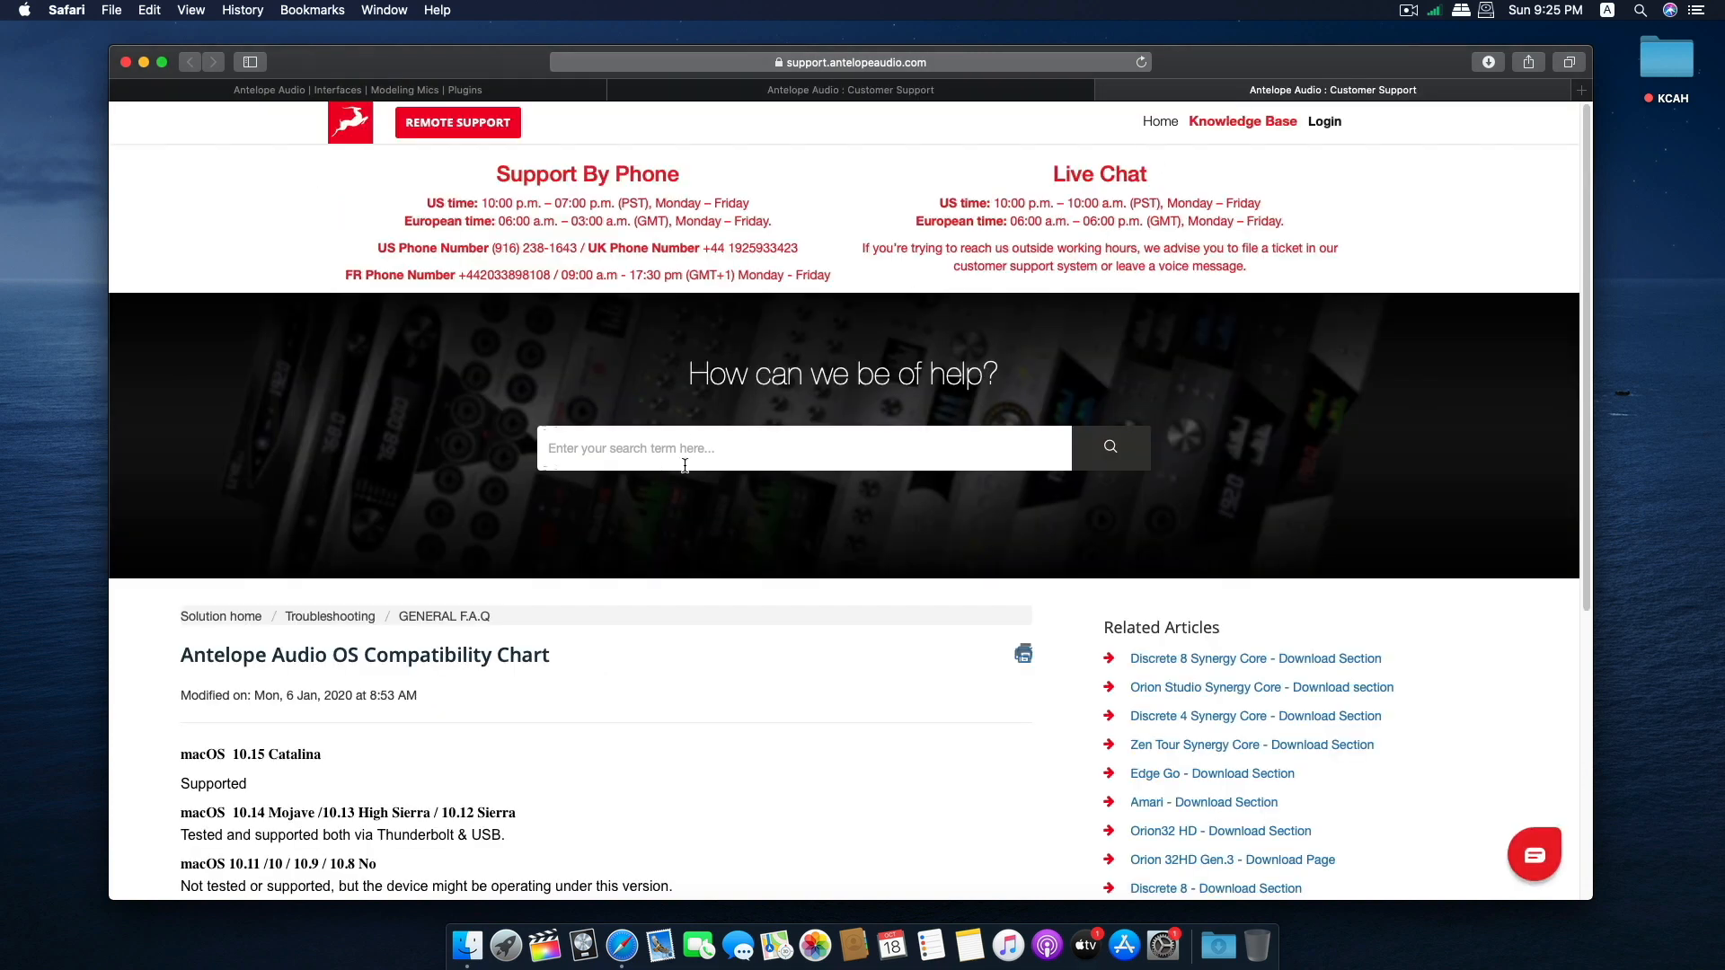
scroll(377, 394, down, 3)
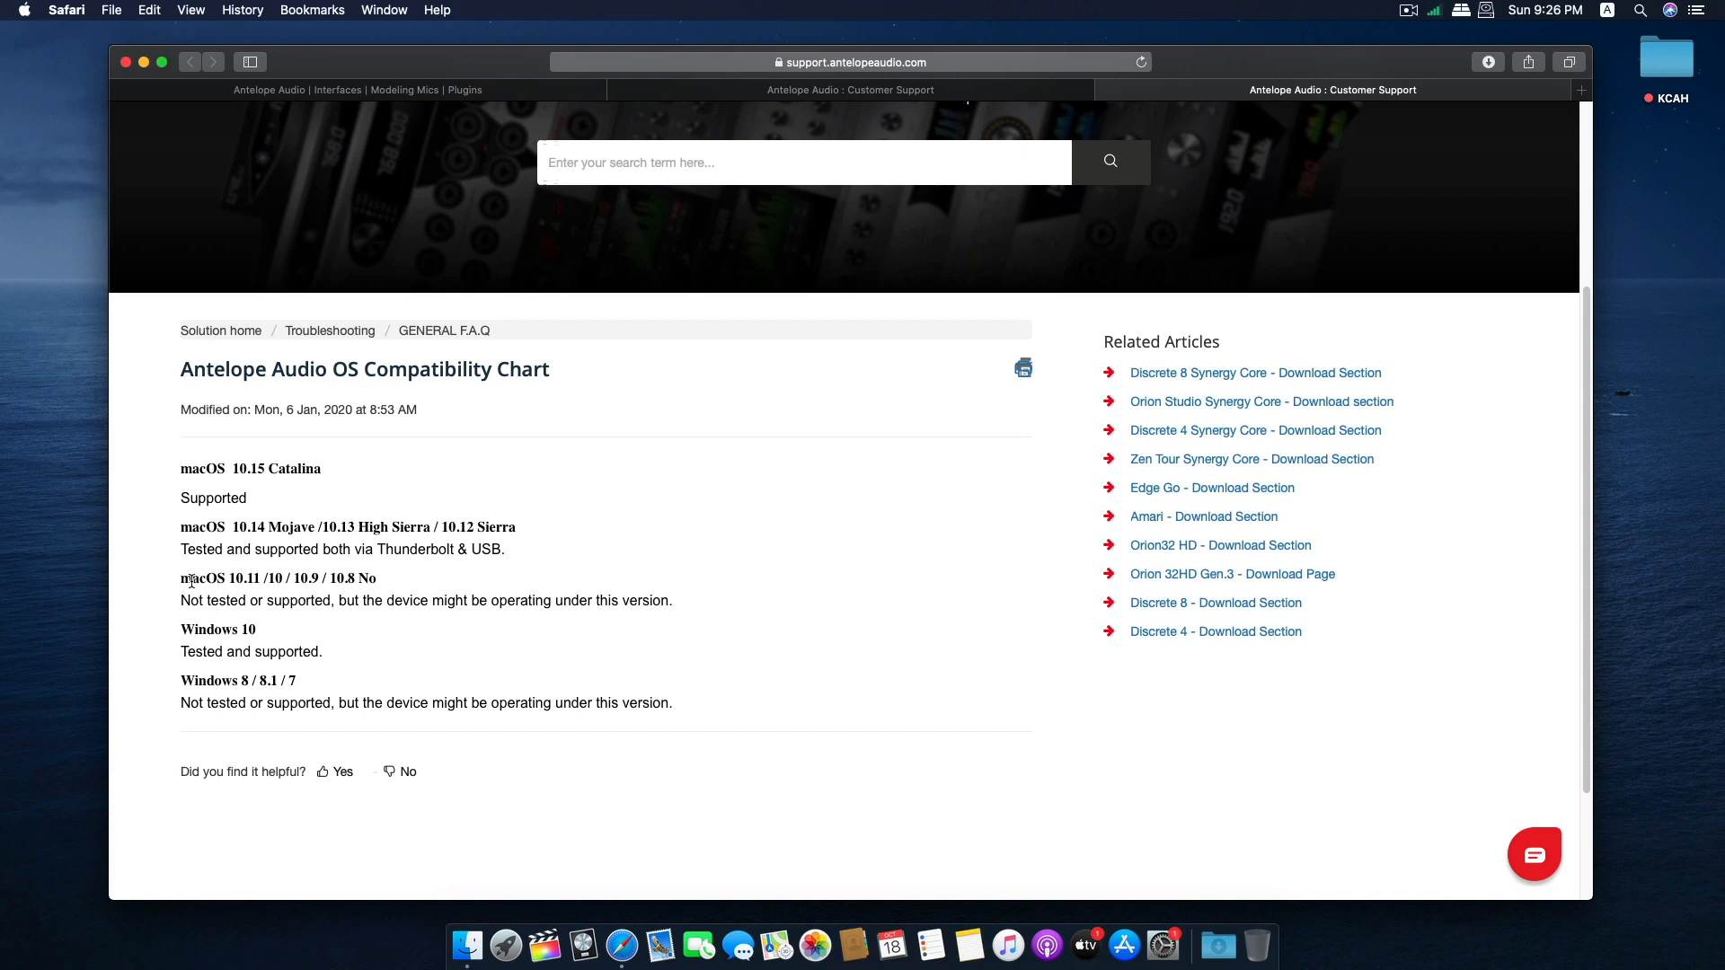
drag(182, 579, 396, 577)
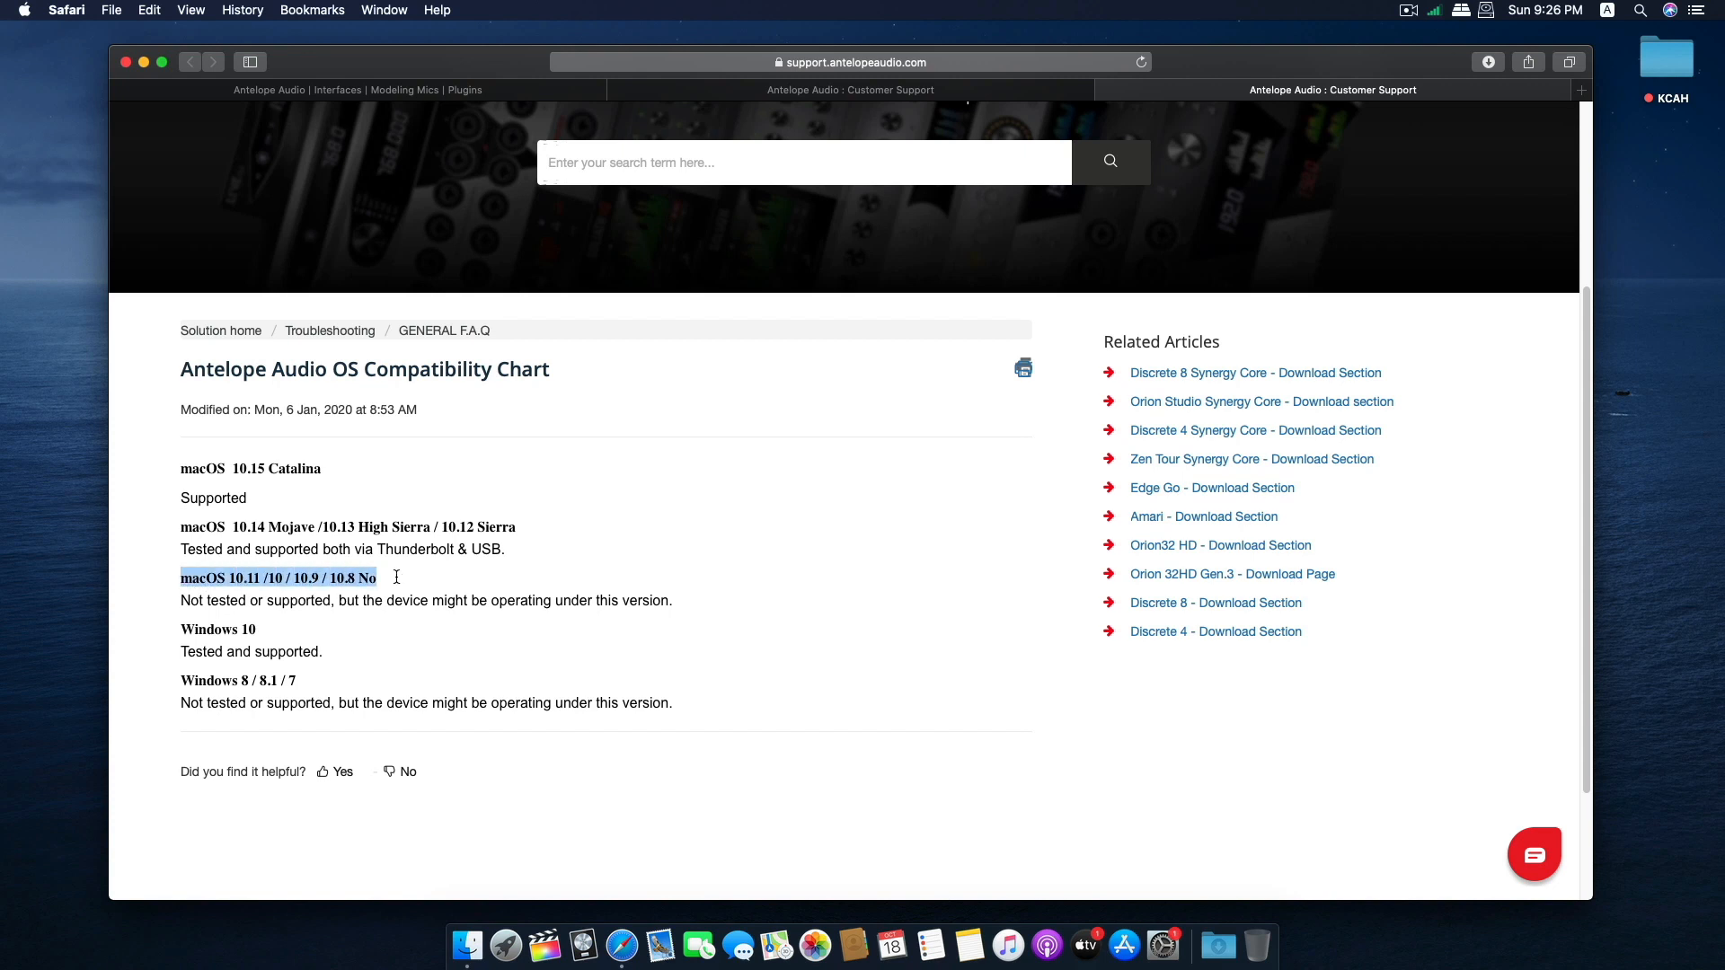
click(421, 641)
drag(181, 628, 279, 625)
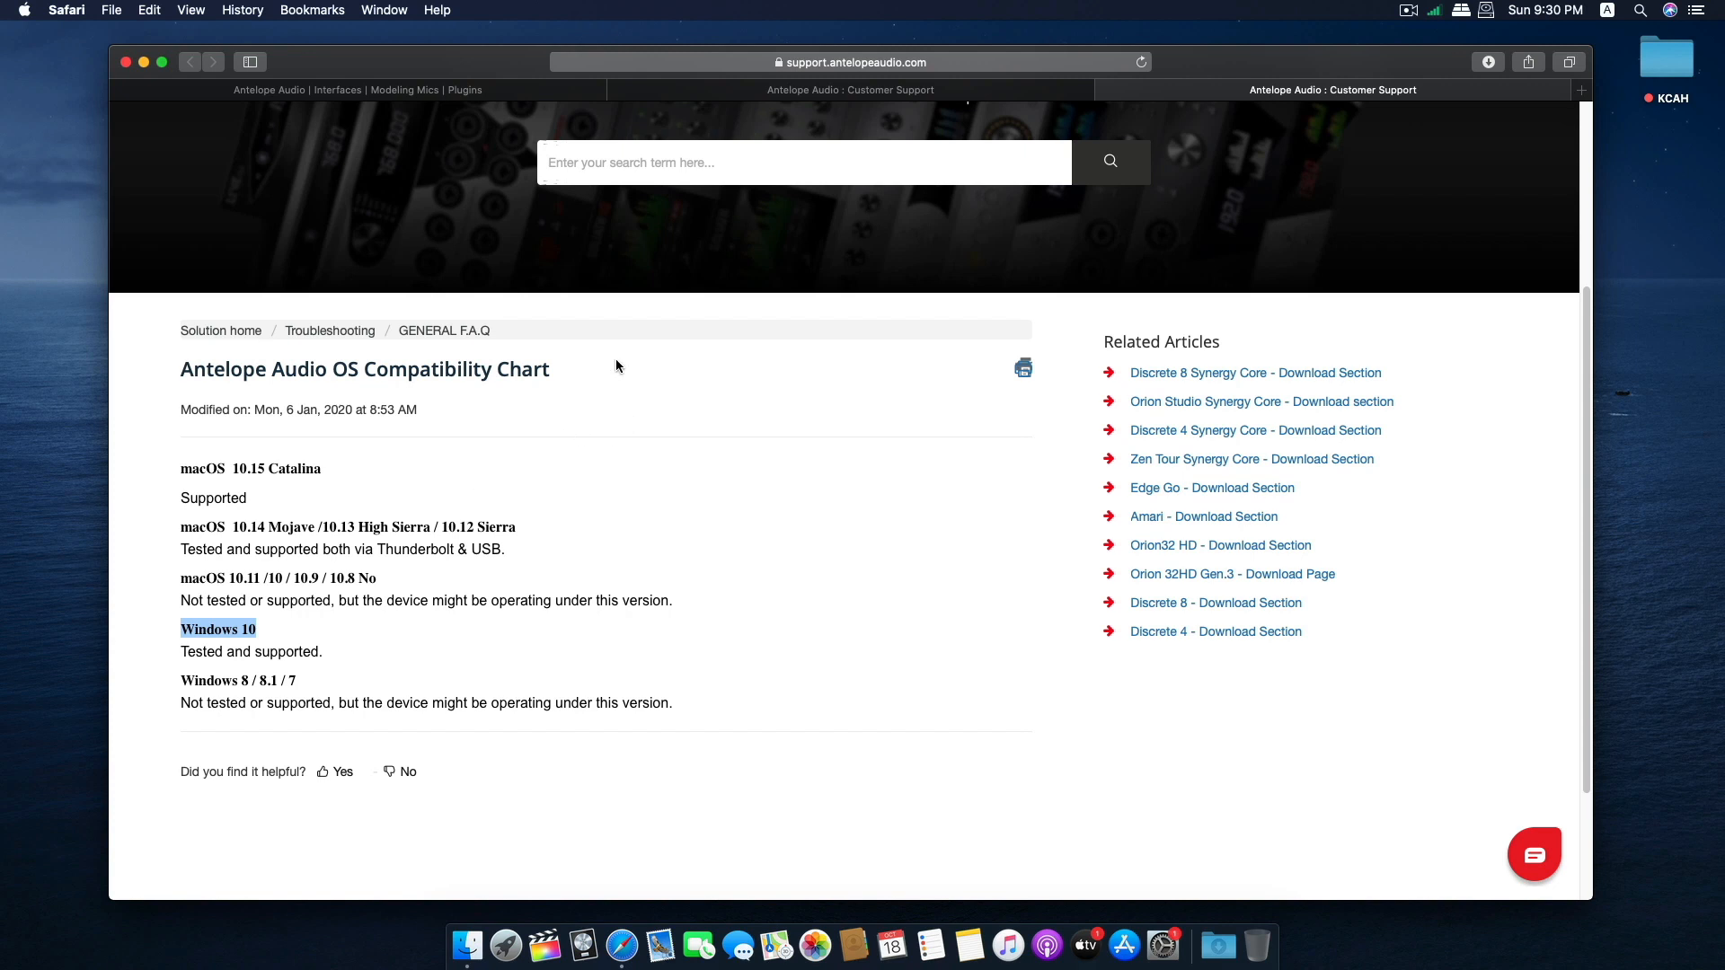
Return to the Orion Studio download page and download the Unified Driver Installer for Mac OS, allowing downloads from the site.
key(ctrl+shift+Tab)
scroll(662, 646, down, 5)
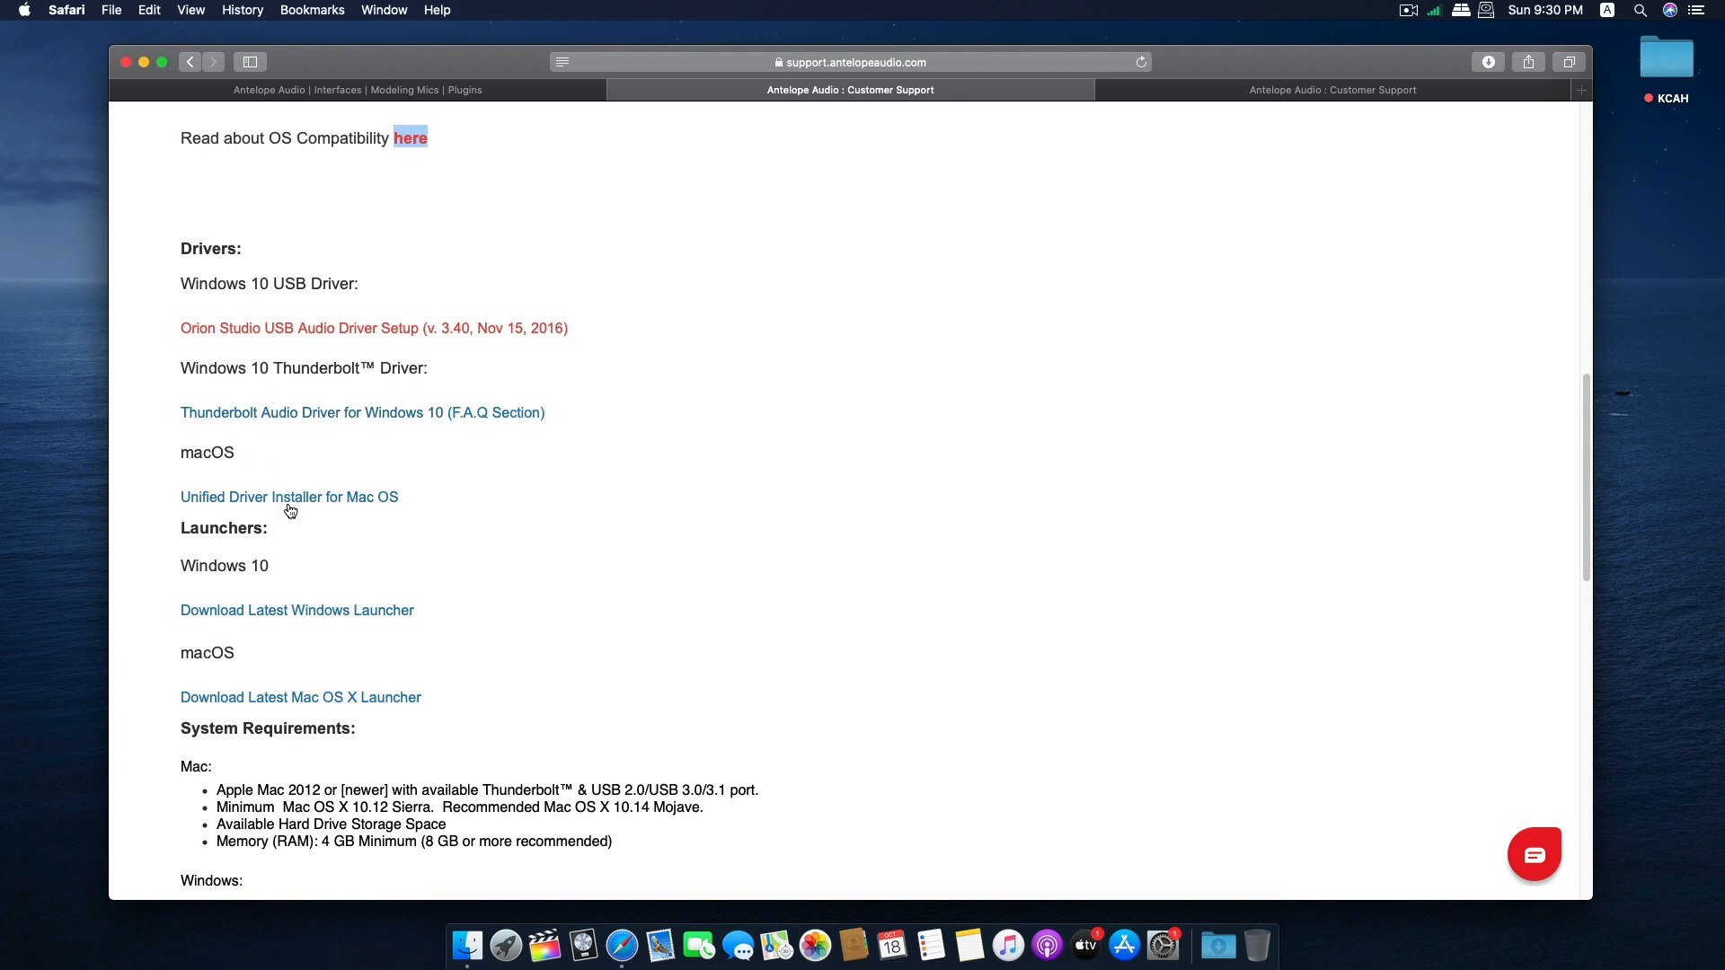
scroll(356, 496, down, 1)
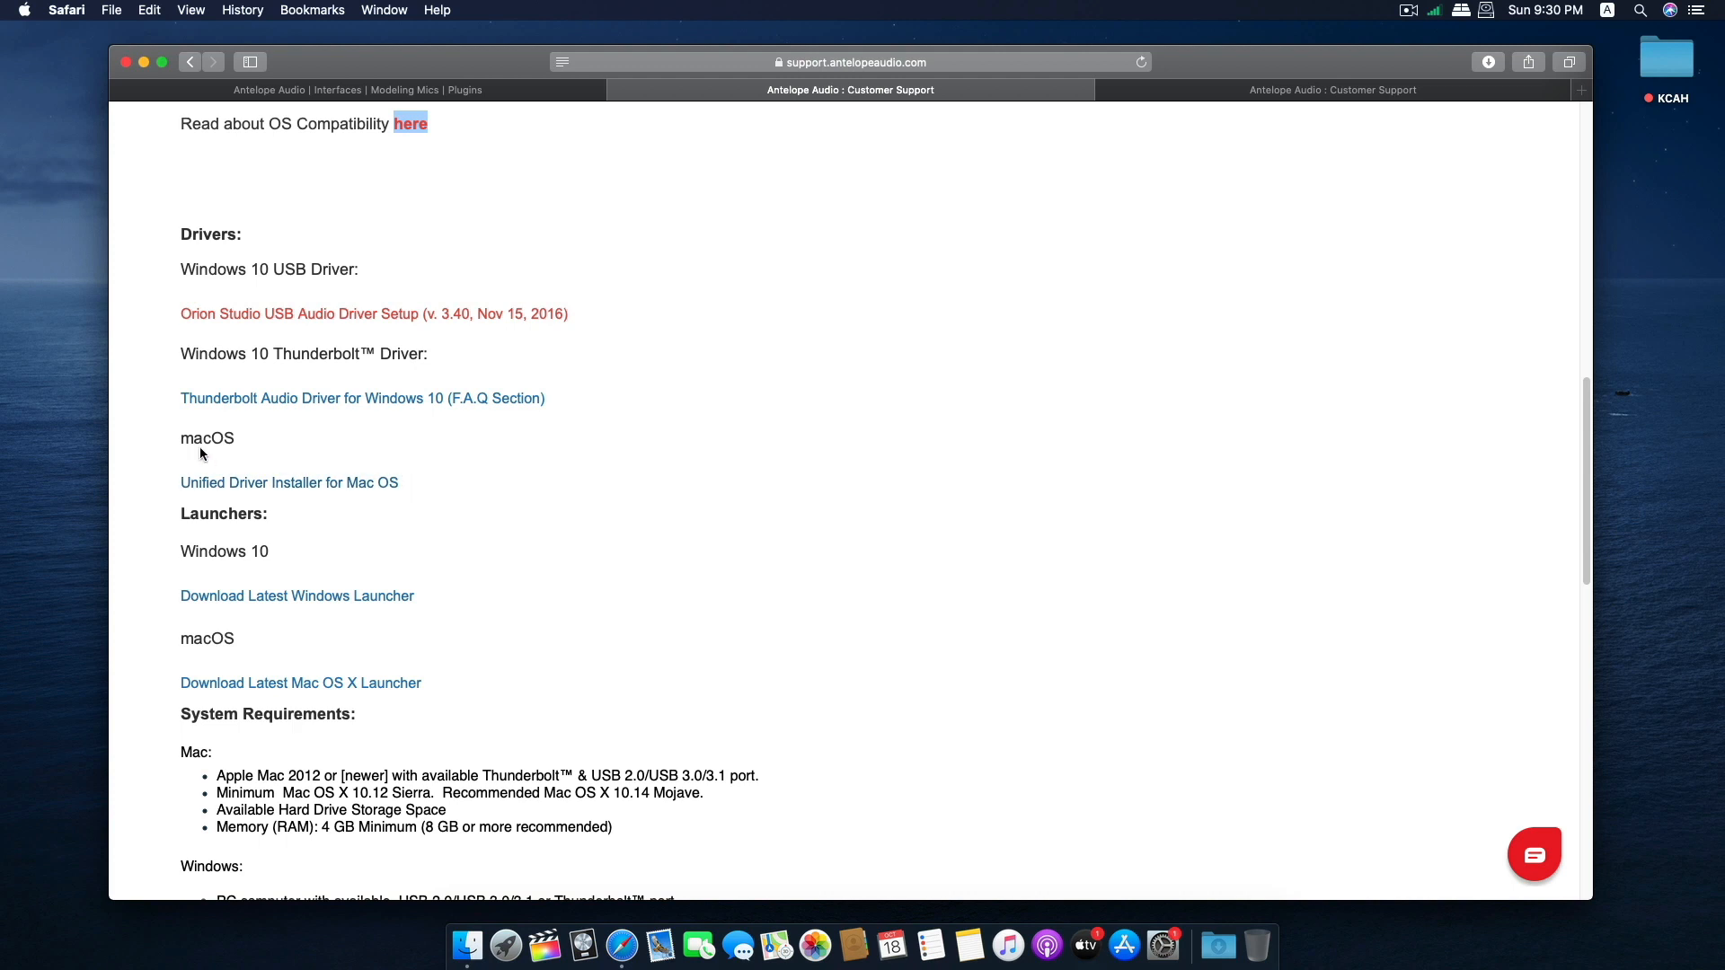
click(249, 490)
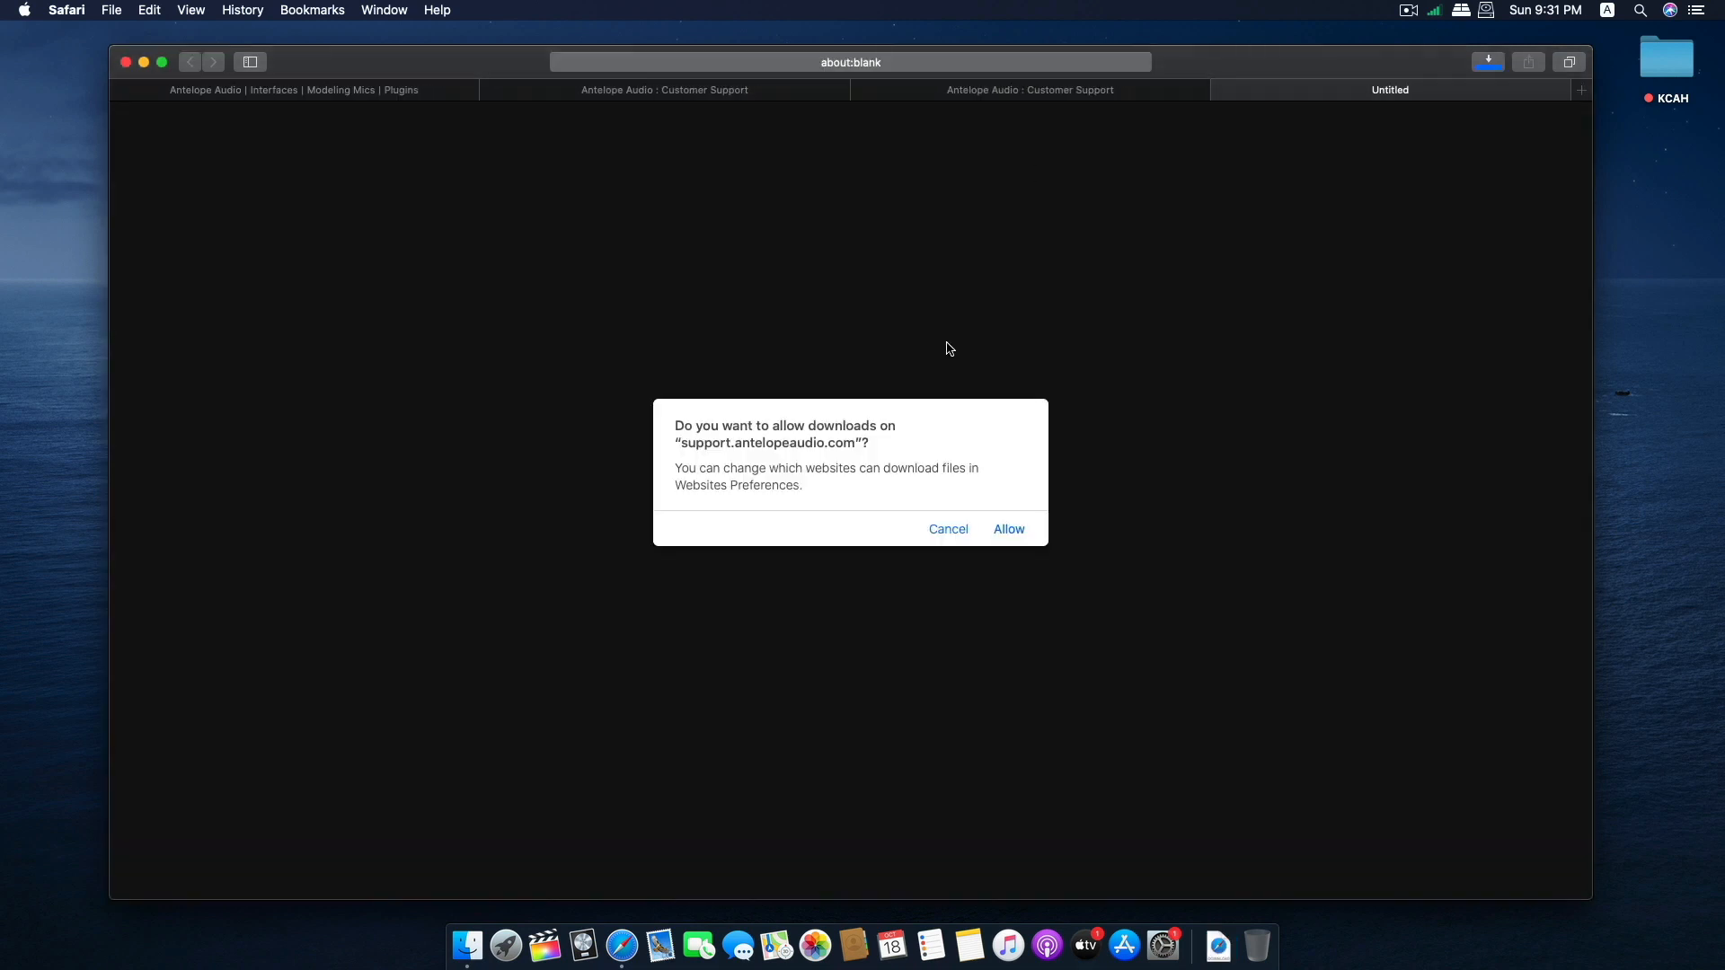
click(1008, 530)
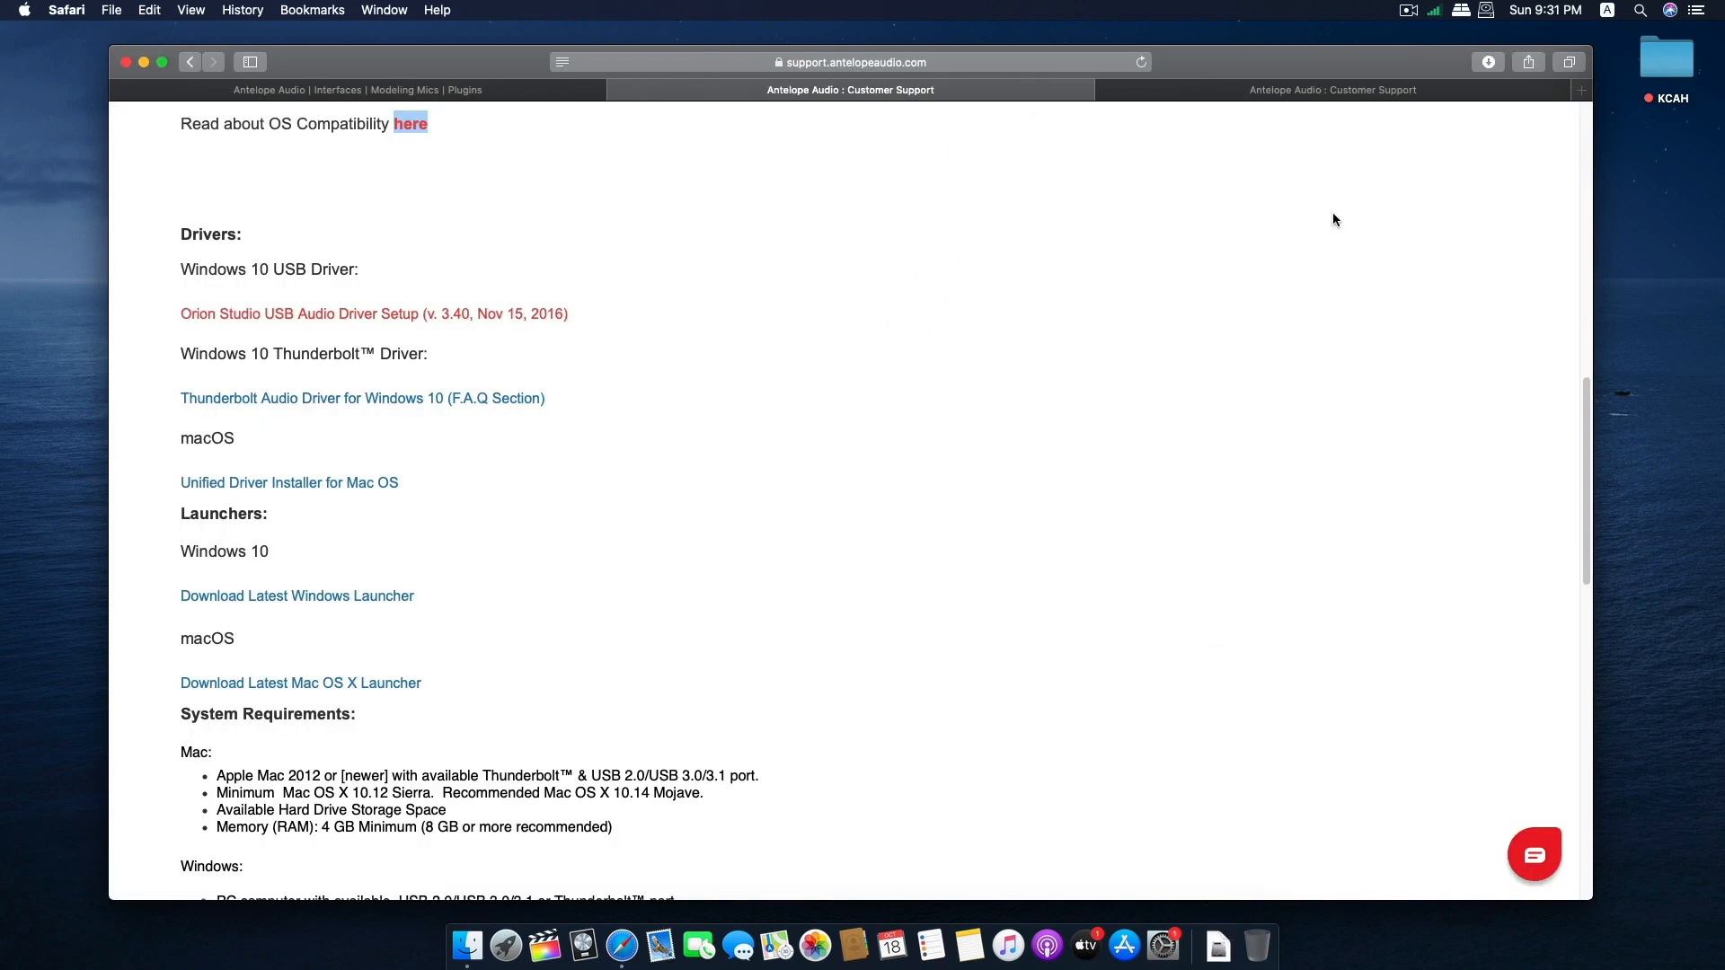
Open the downloaded Antelope Unified Driver disk image and launch the installer app from it.
click(1488, 64)
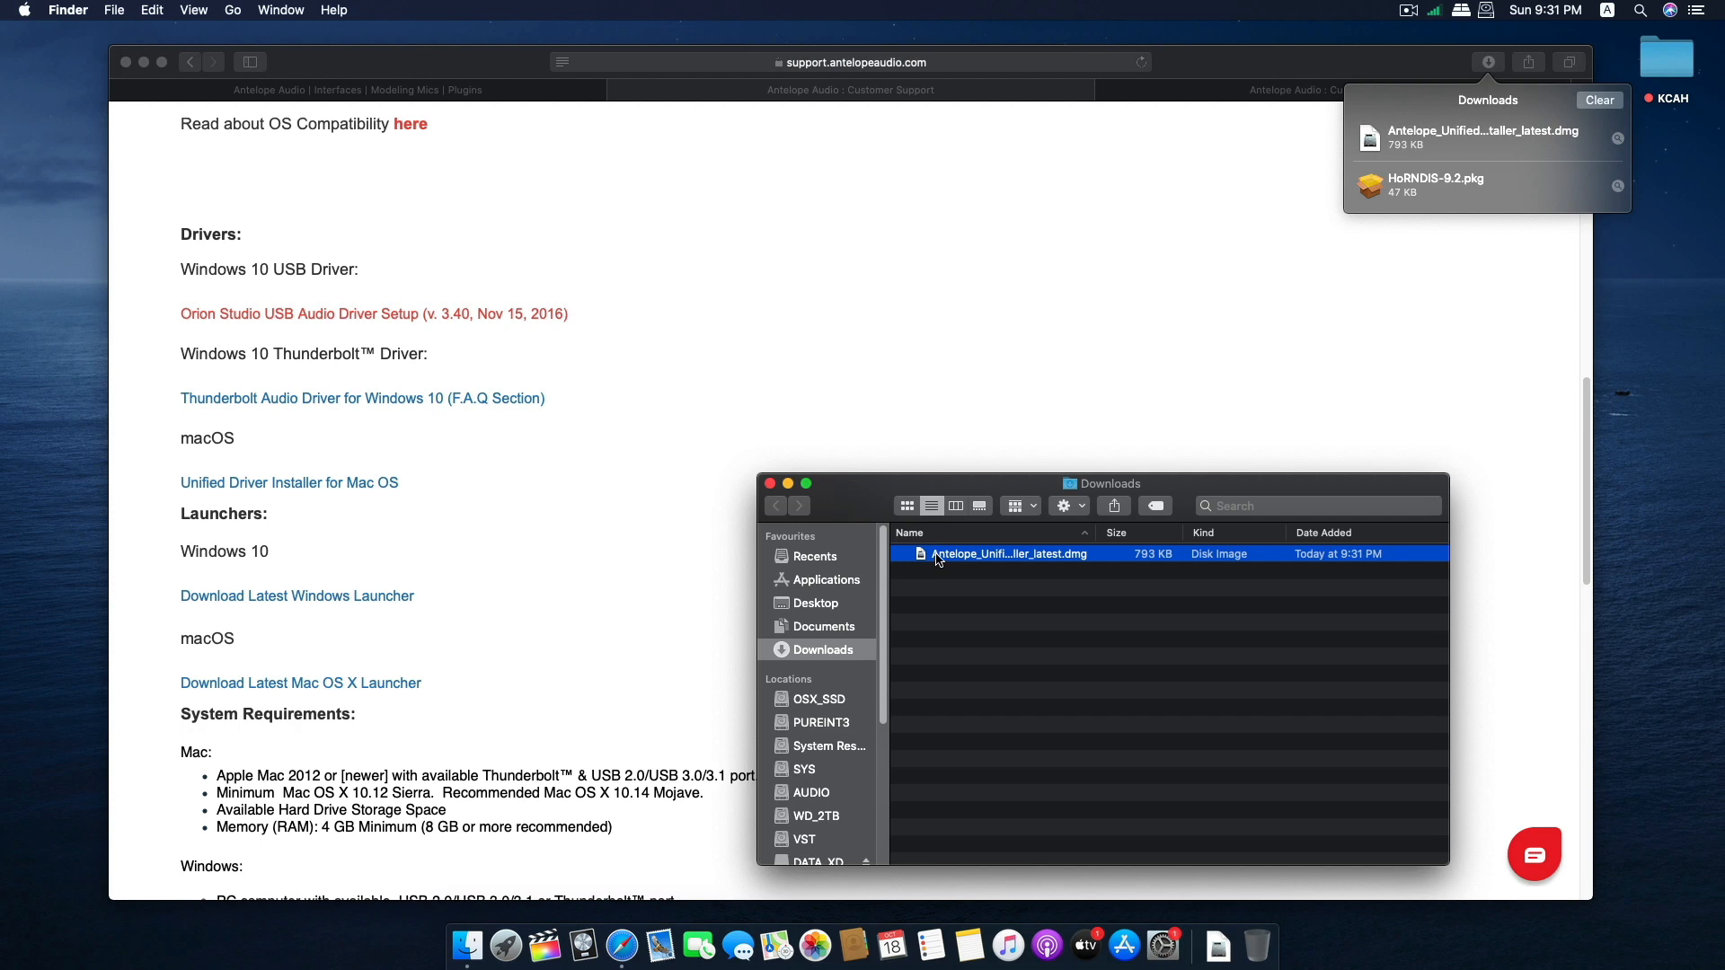
double_click(937, 556)
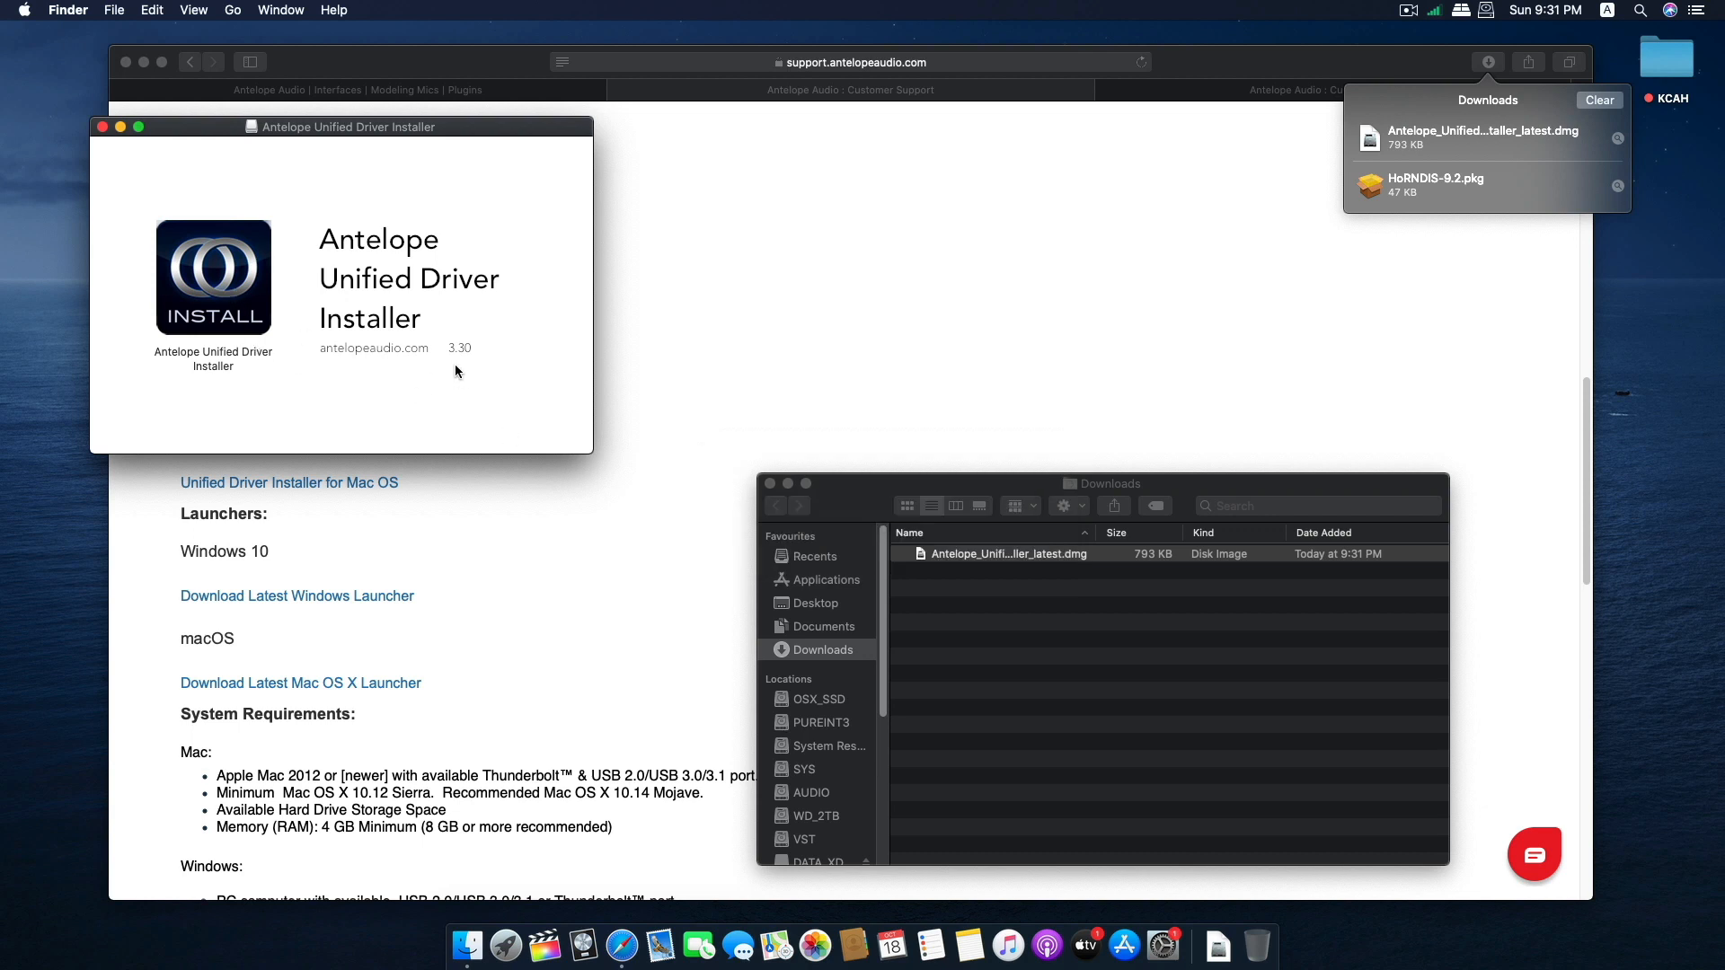
click(205, 274)
double_click(206, 274)
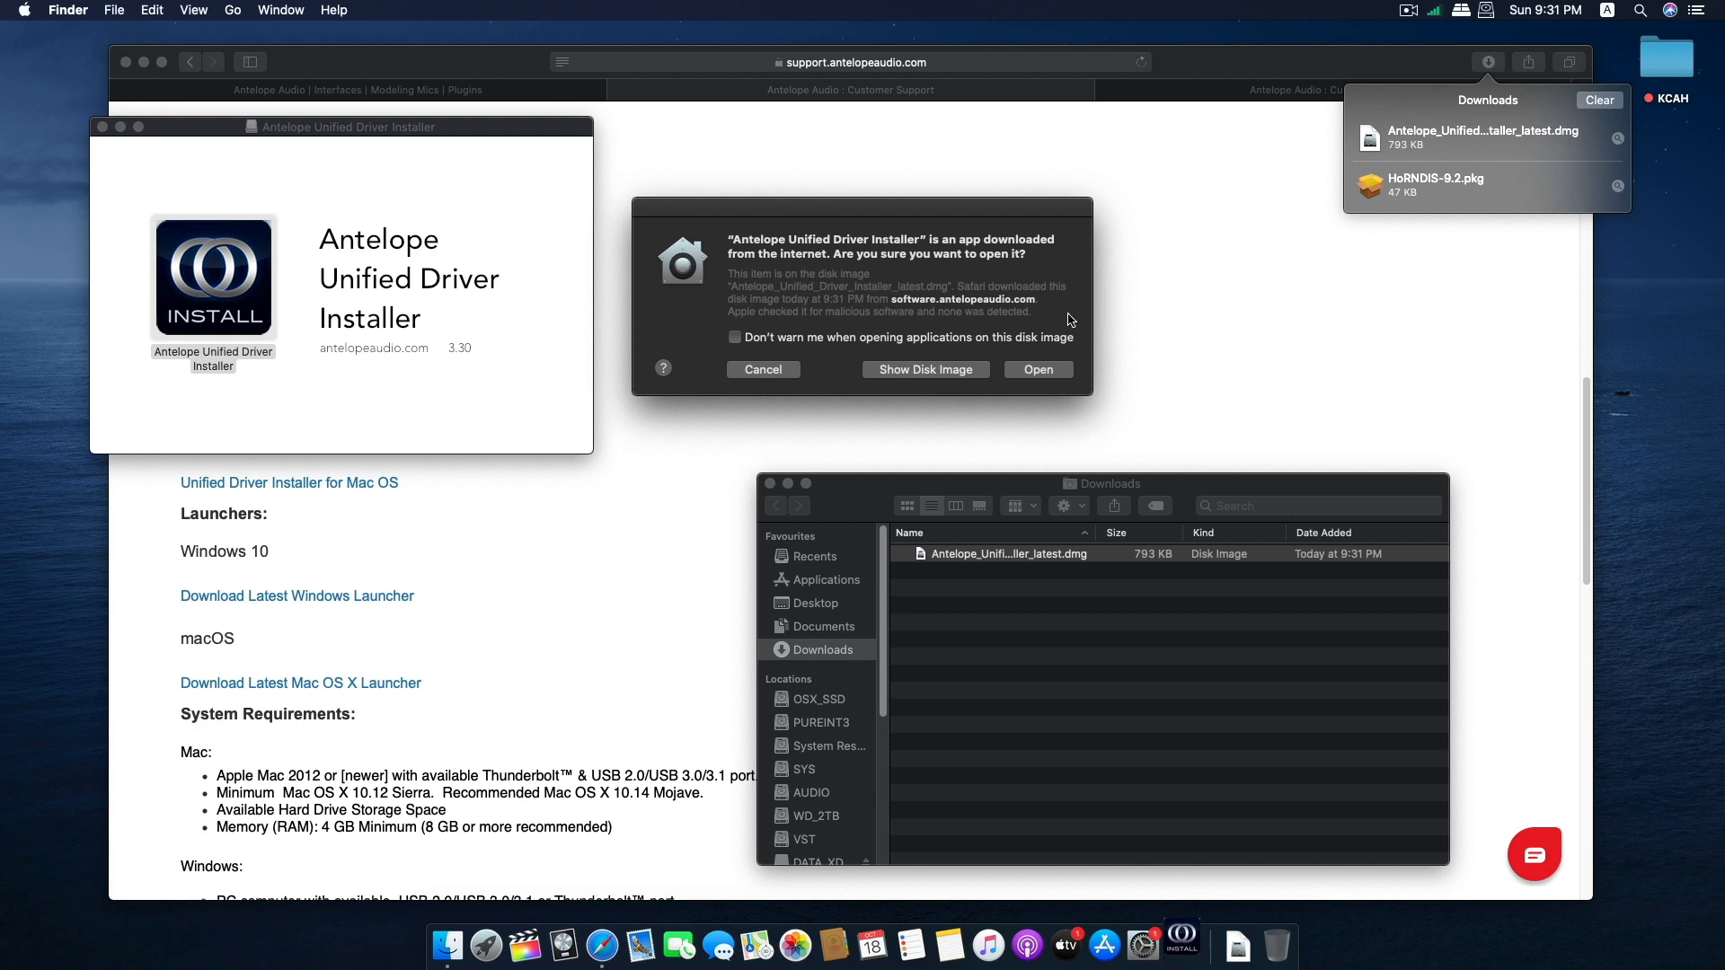
click(1028, 371)
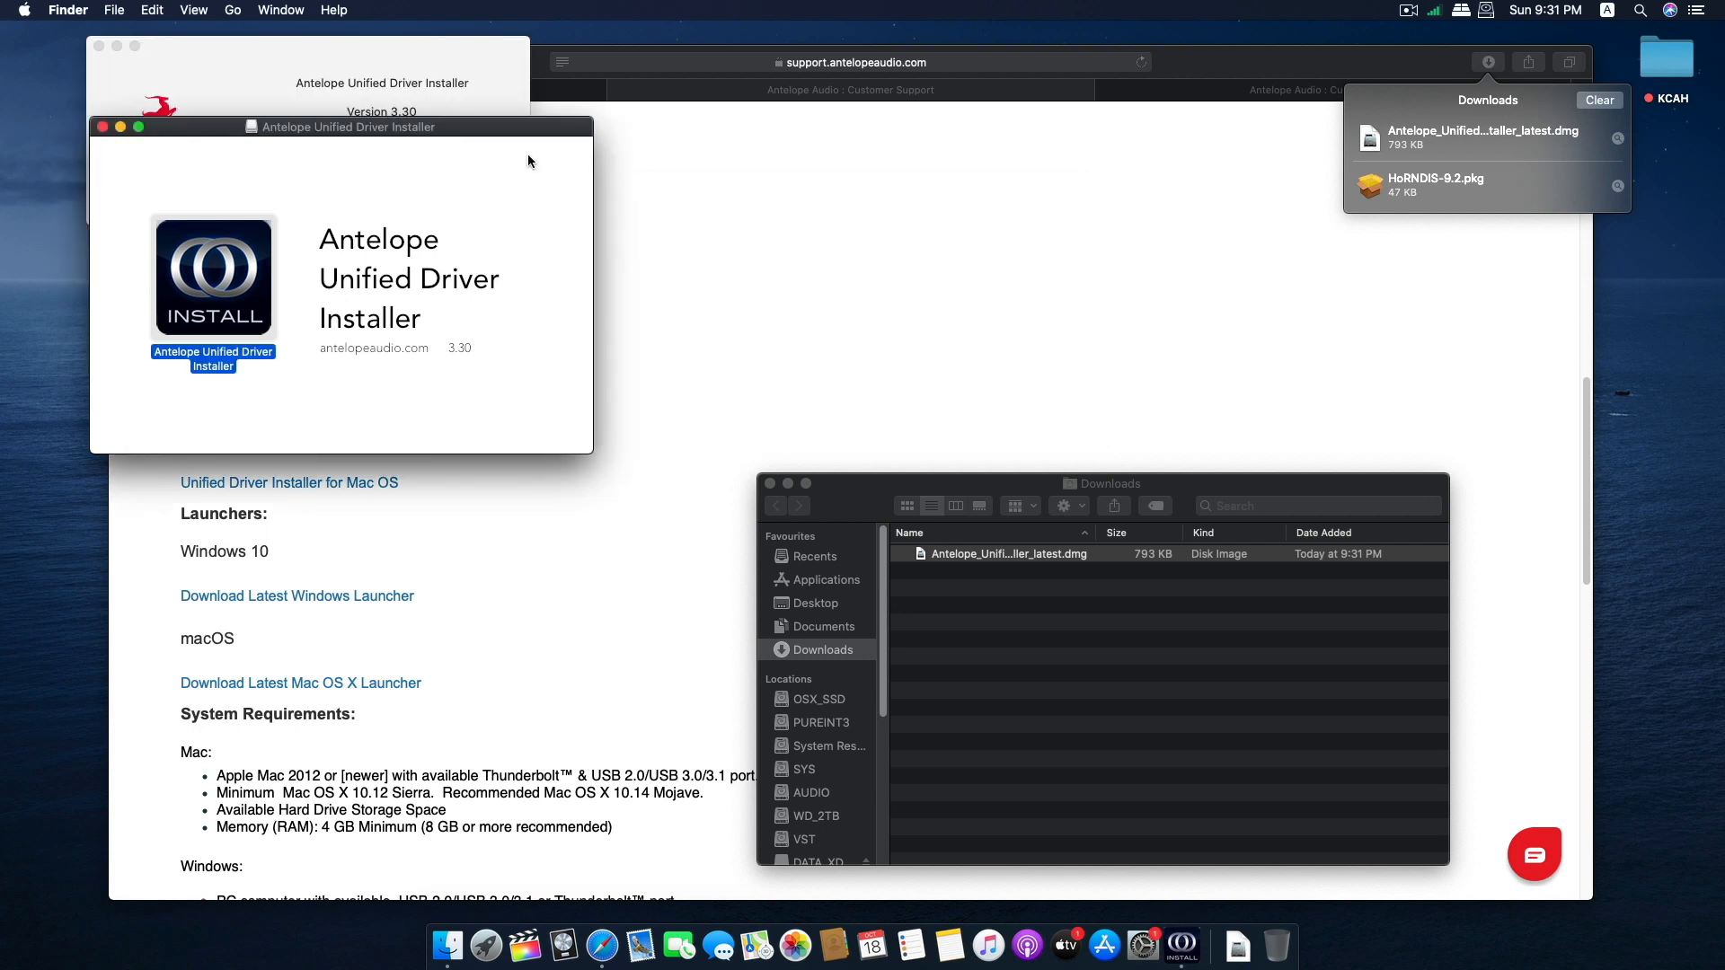
click(400, 43)
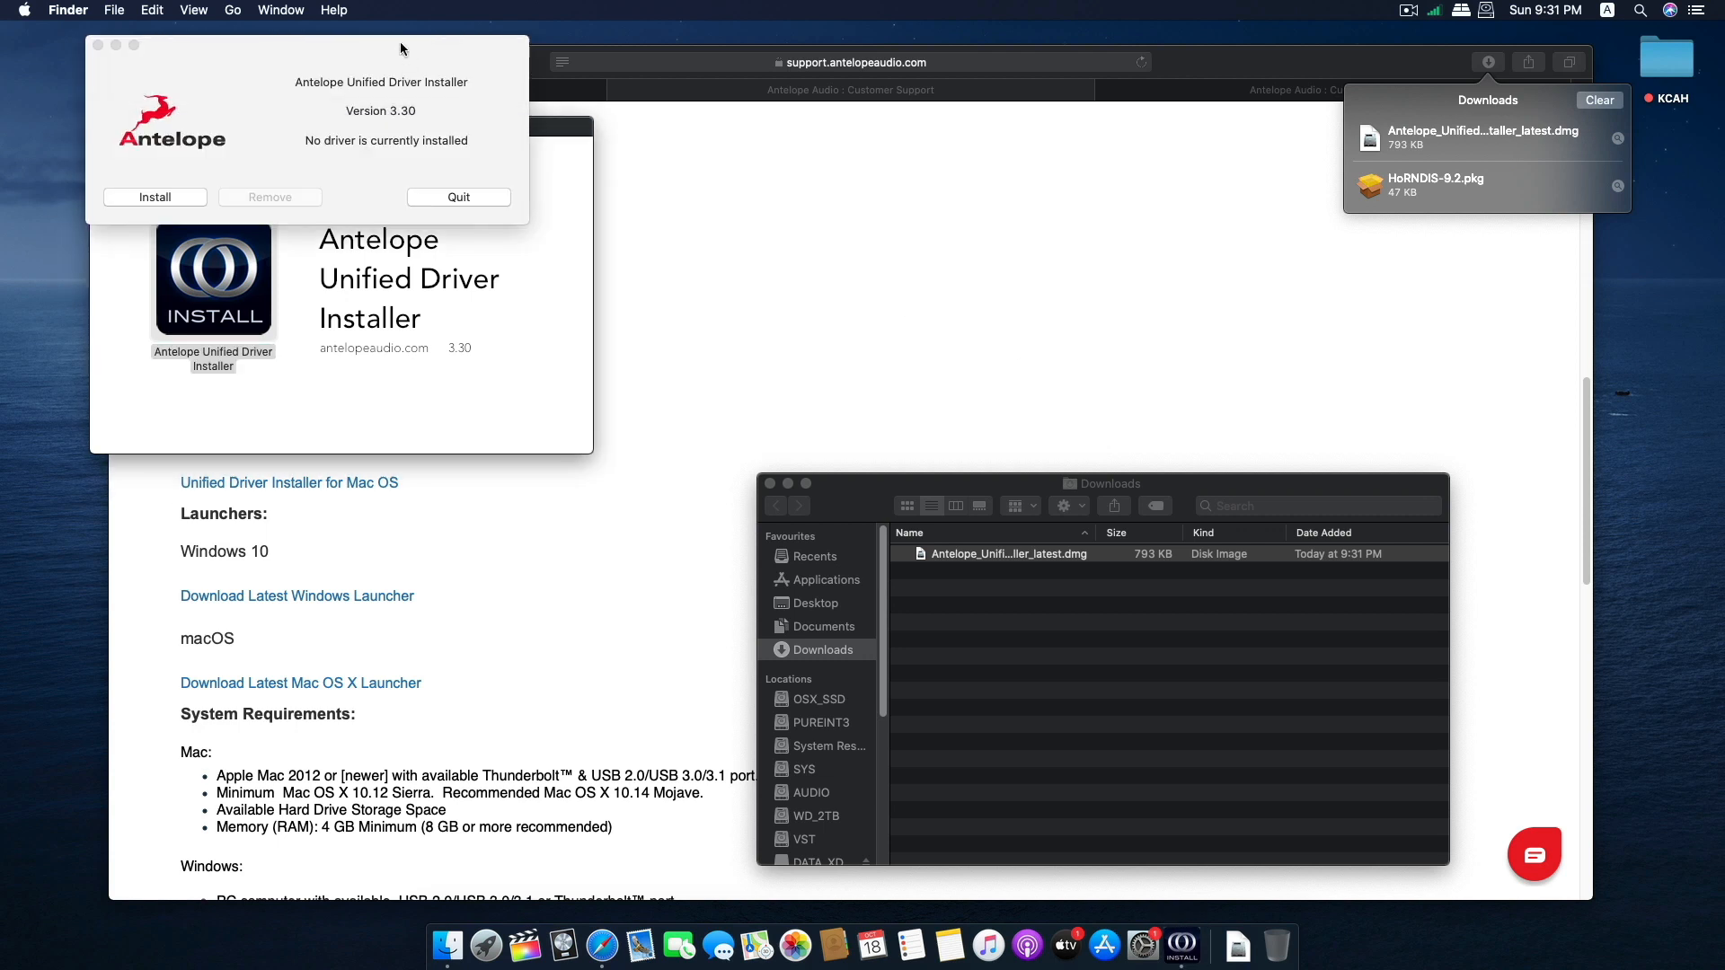
Install the Antelope Audio driver, authorising it with the account password, and quit the installer.
click(158, 199)
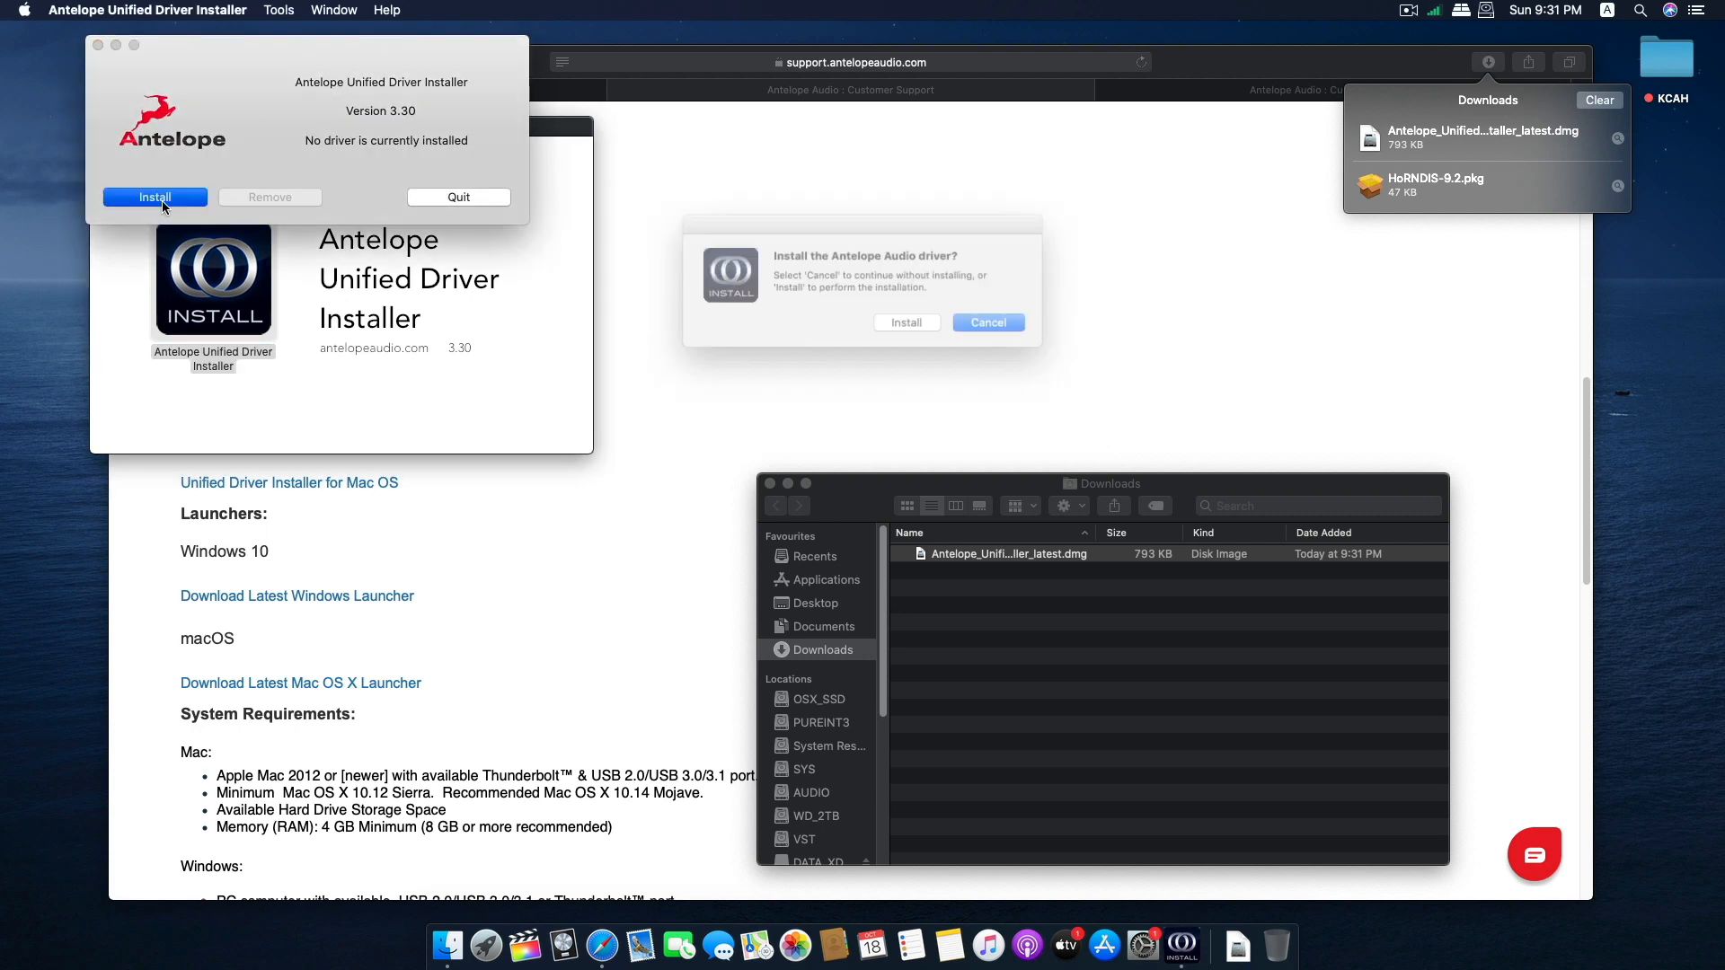
click(909, 325)
text(******)
key(Return)
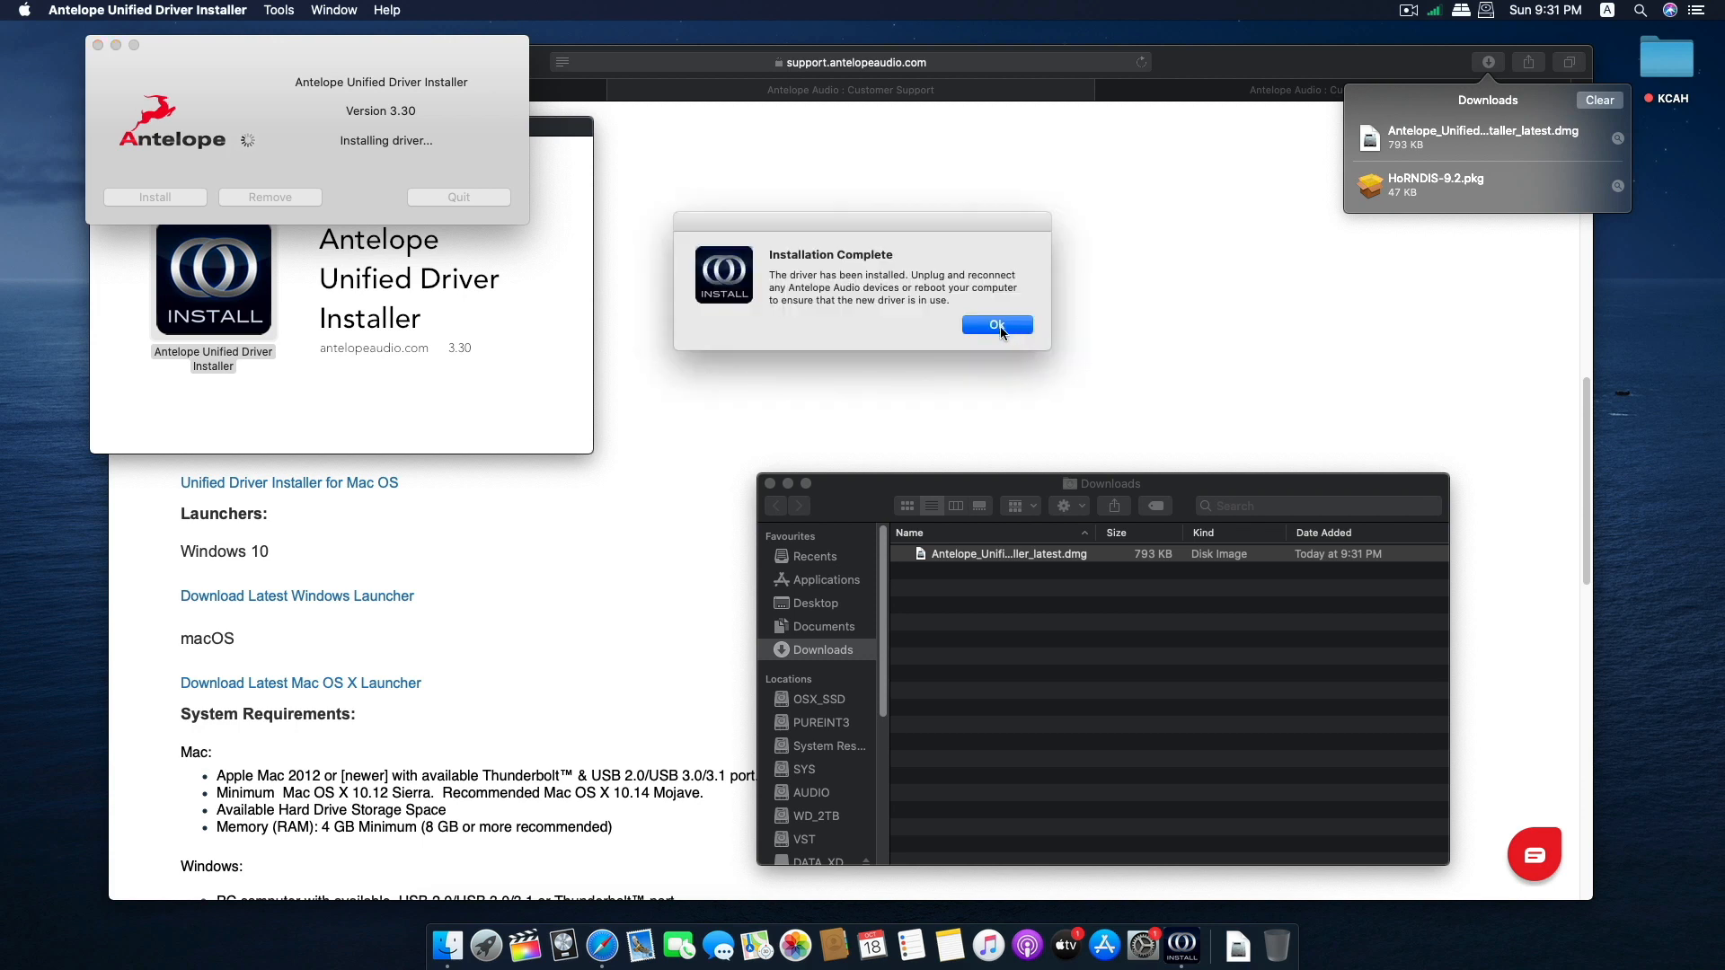
click(997, 325)
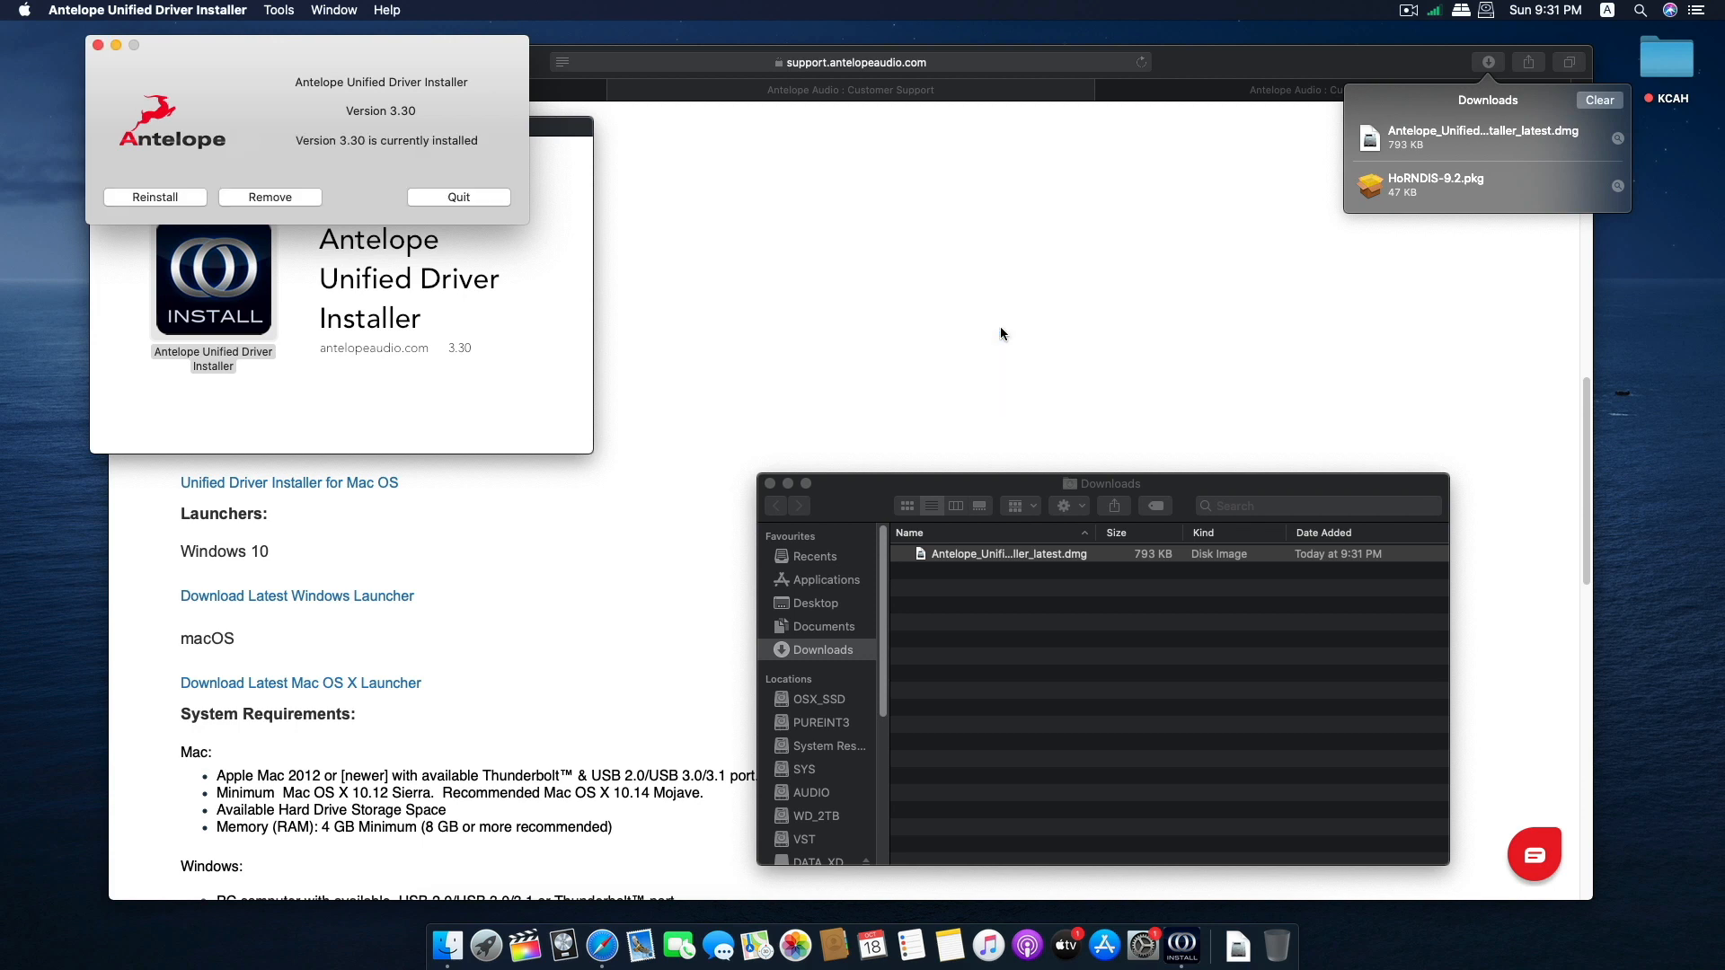
click(445, 198)
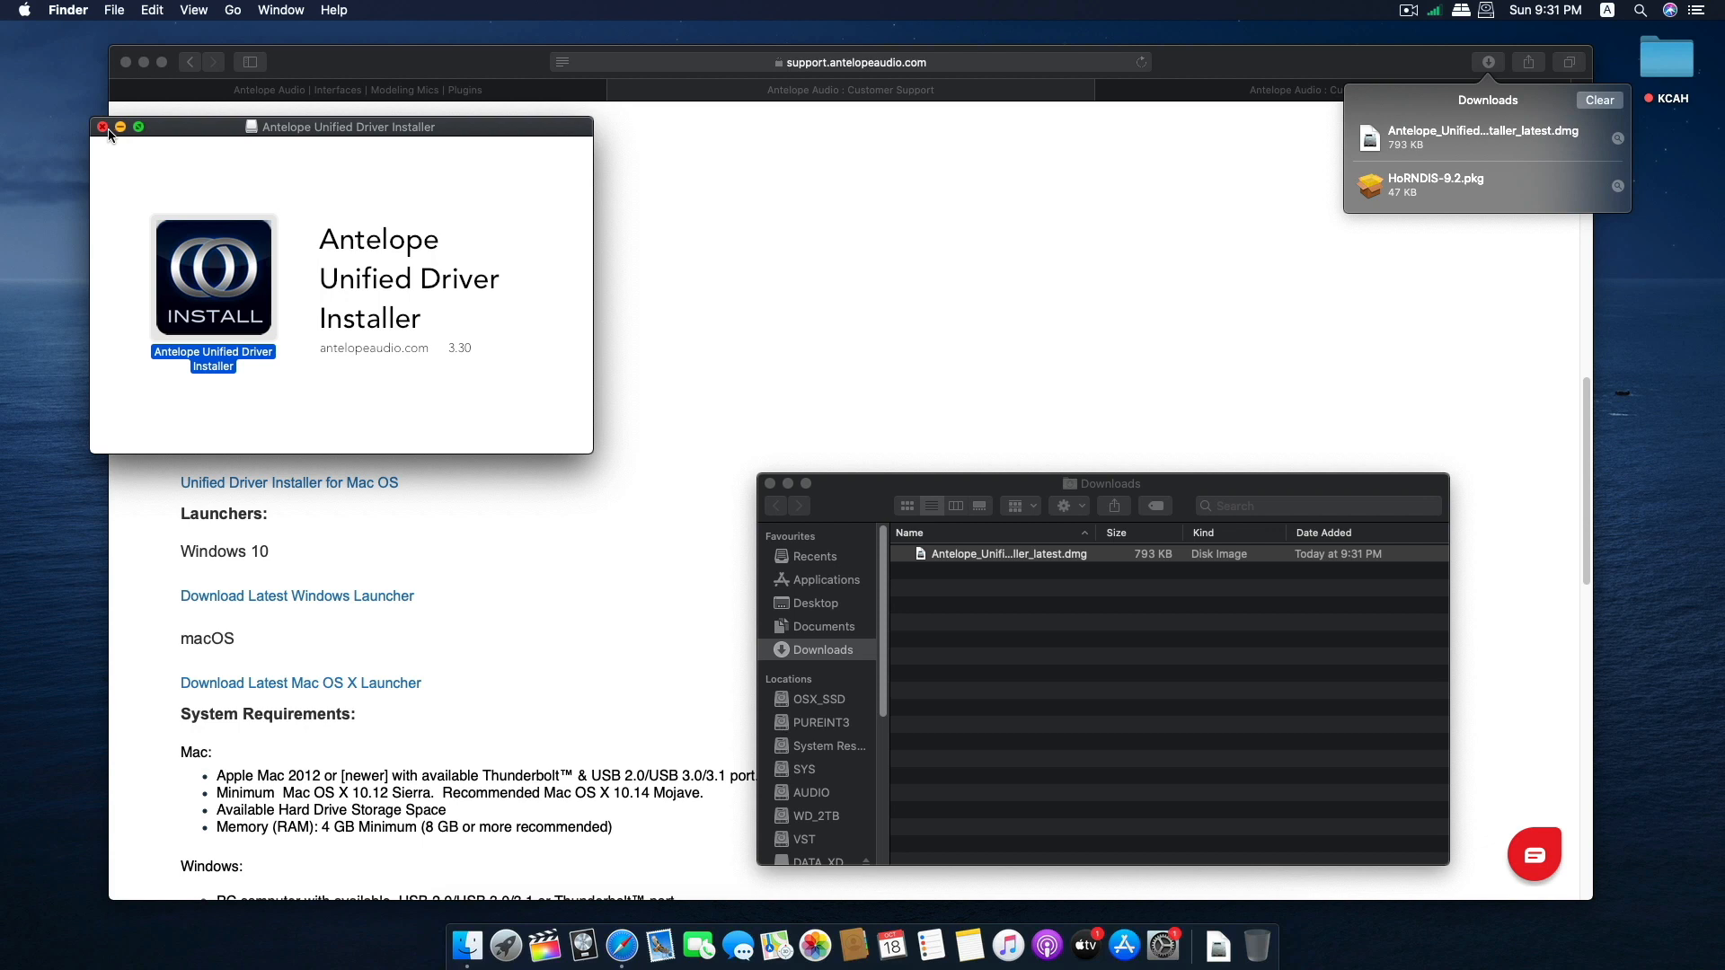
Close the disk image and Downloads folder windows and download the latest Mac OS X Launcher from the Orion Studio page.
click(103, 128)
click(770, 483)
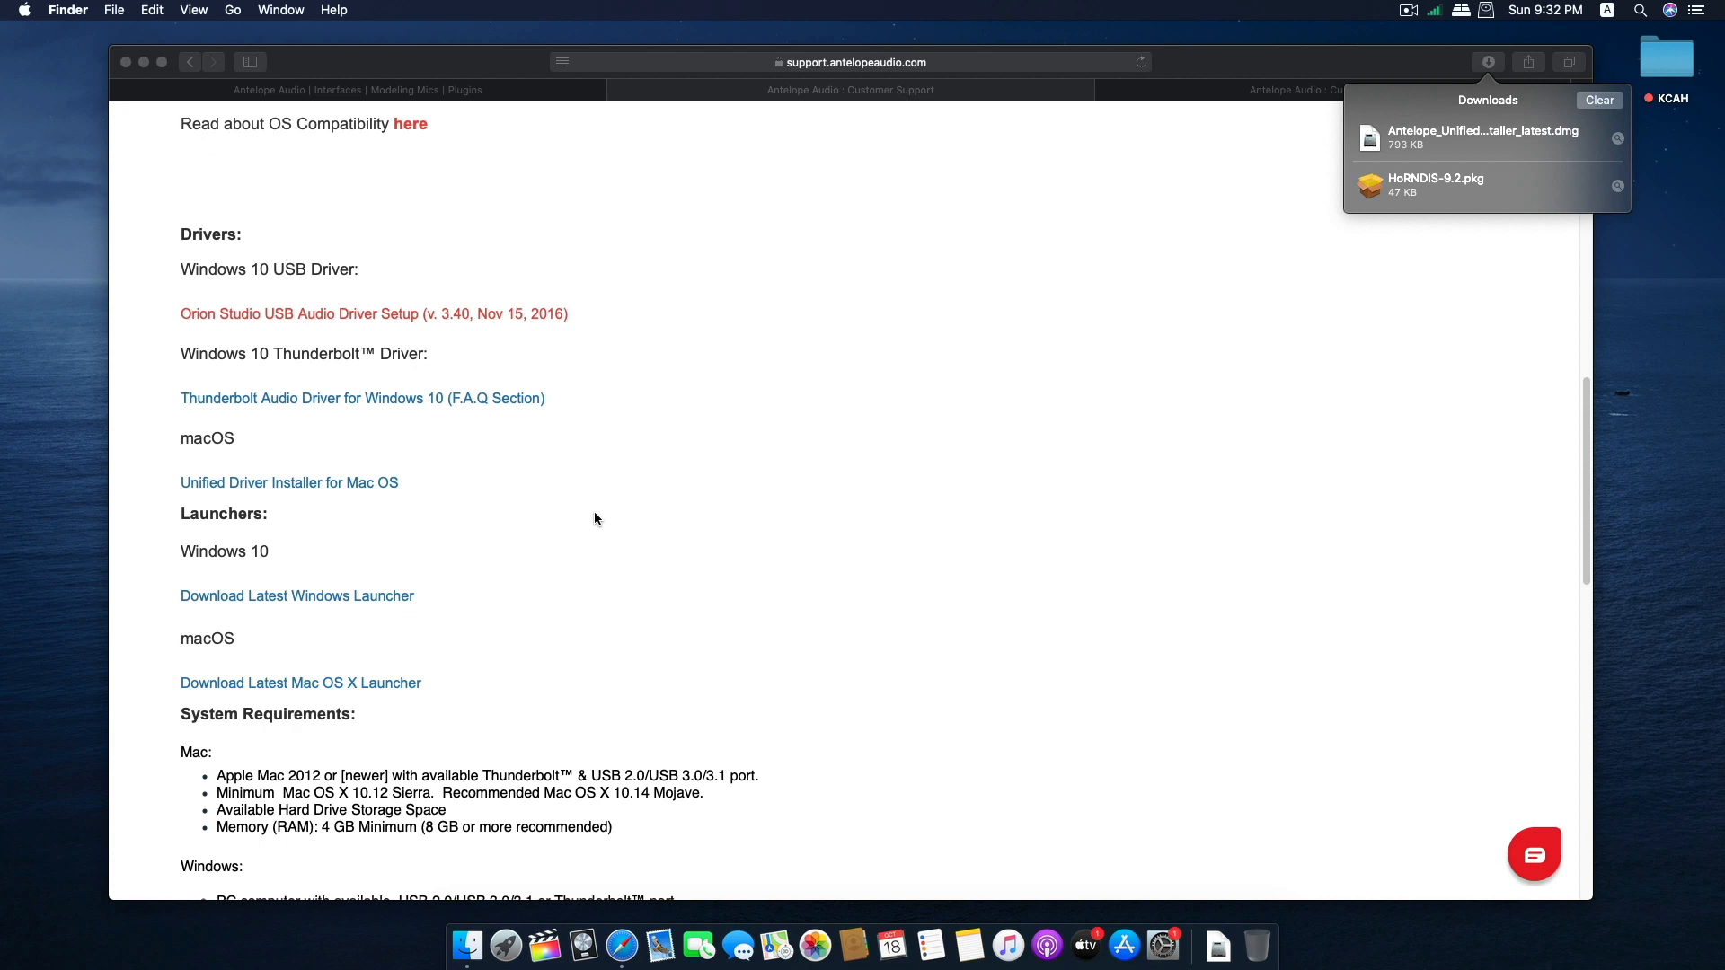
click(595, 519)
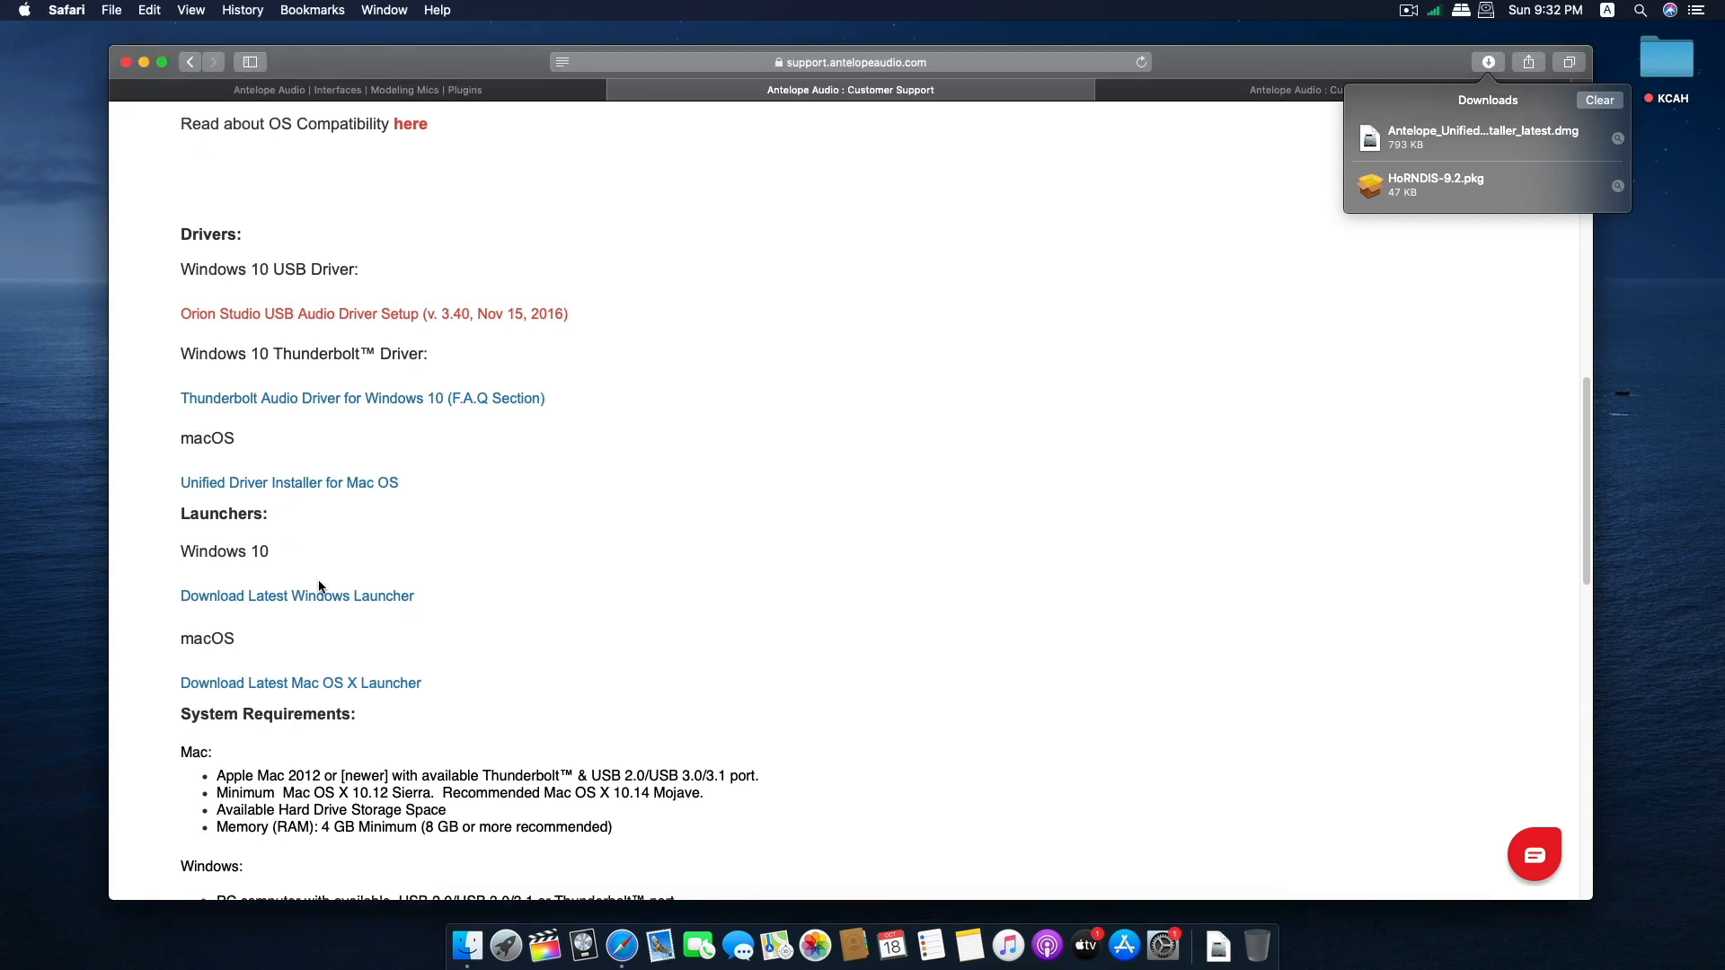
click(252, 684)
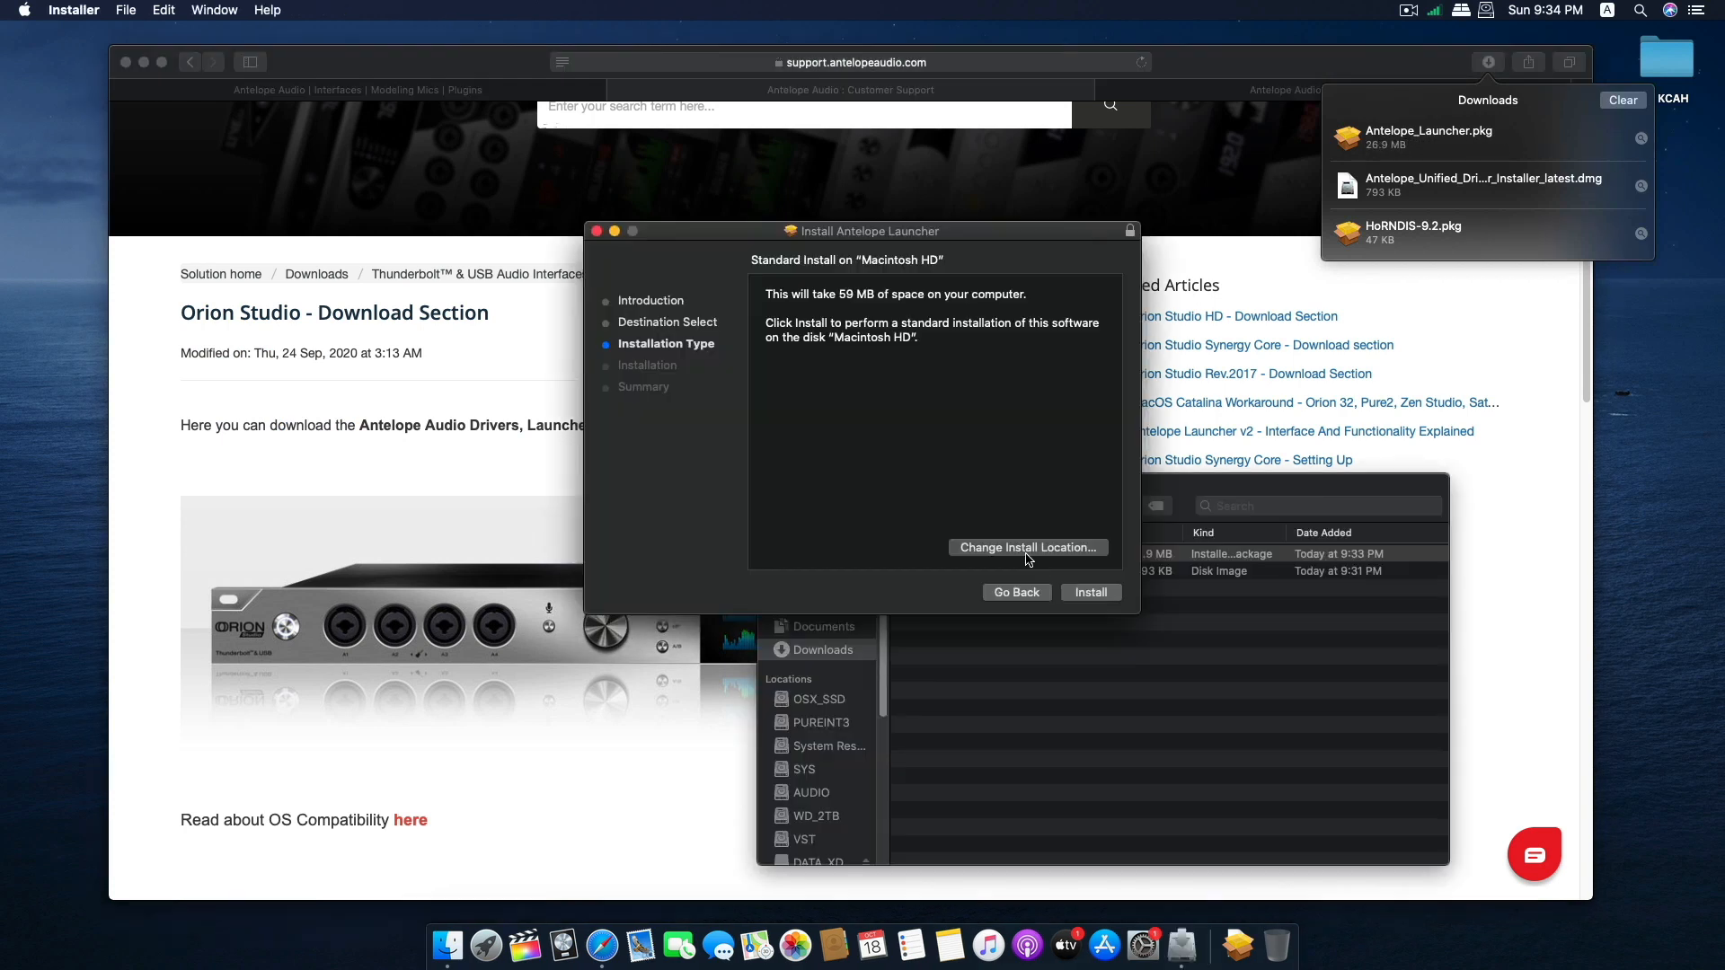
Install the Antelope Launcher package, authorising it with the account password, and close the finished installer.
click(1091, 592)
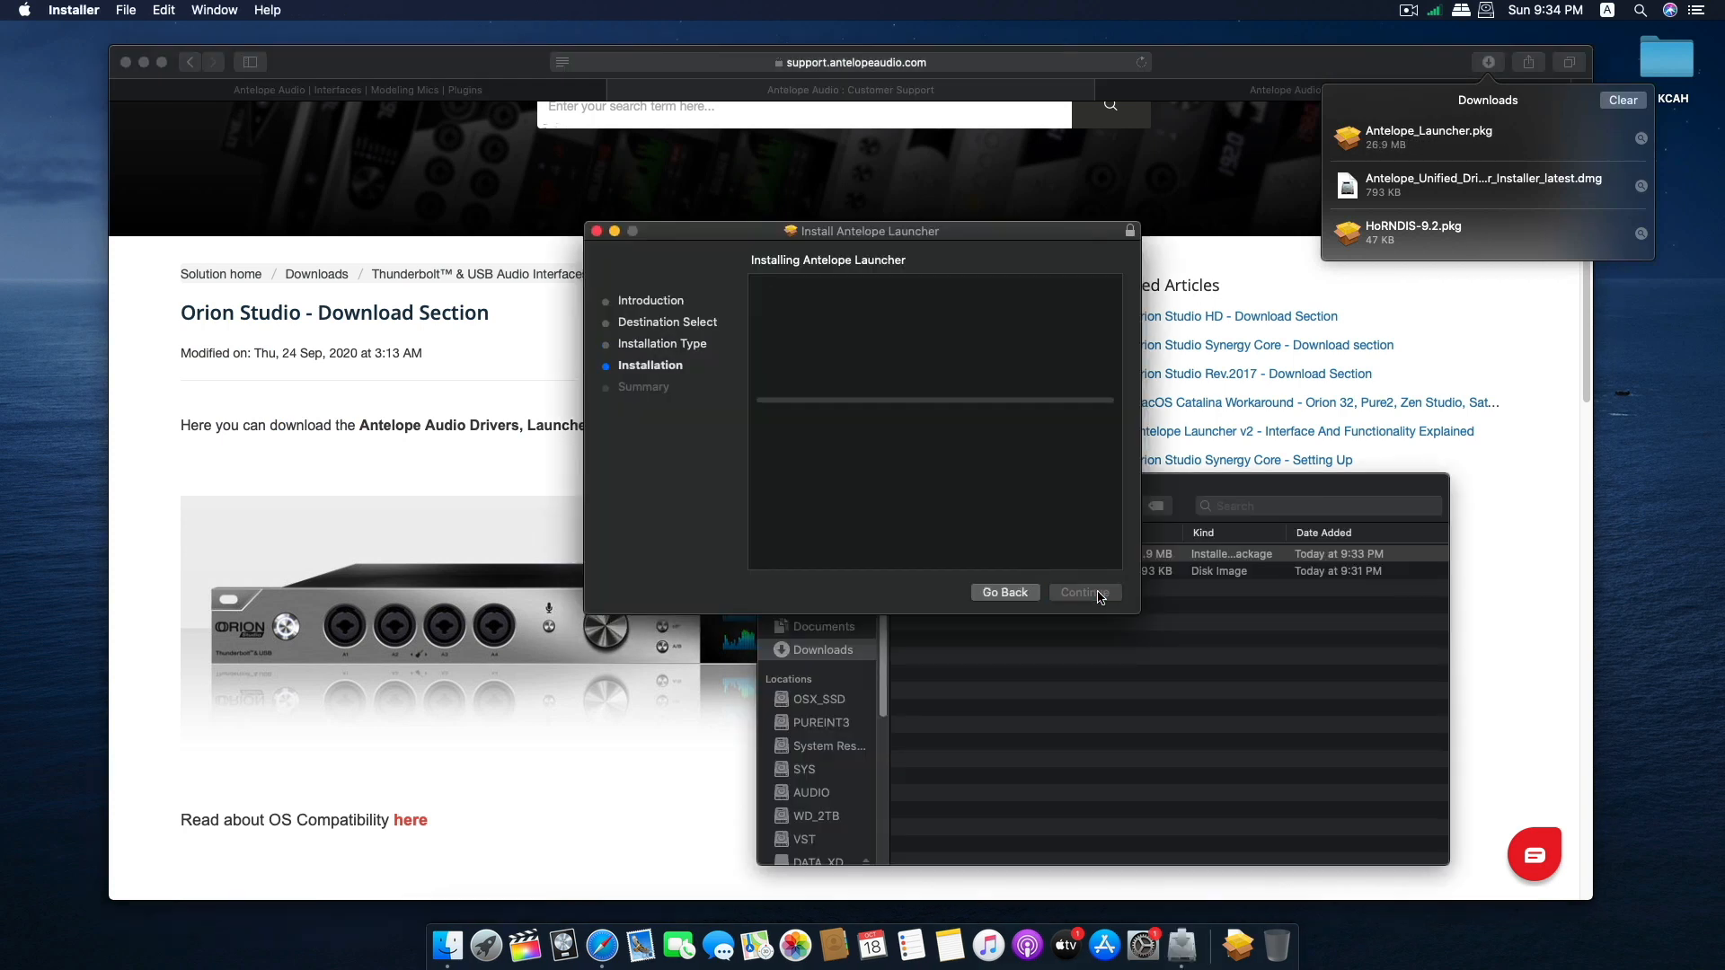
text(••••••)
key(Return)
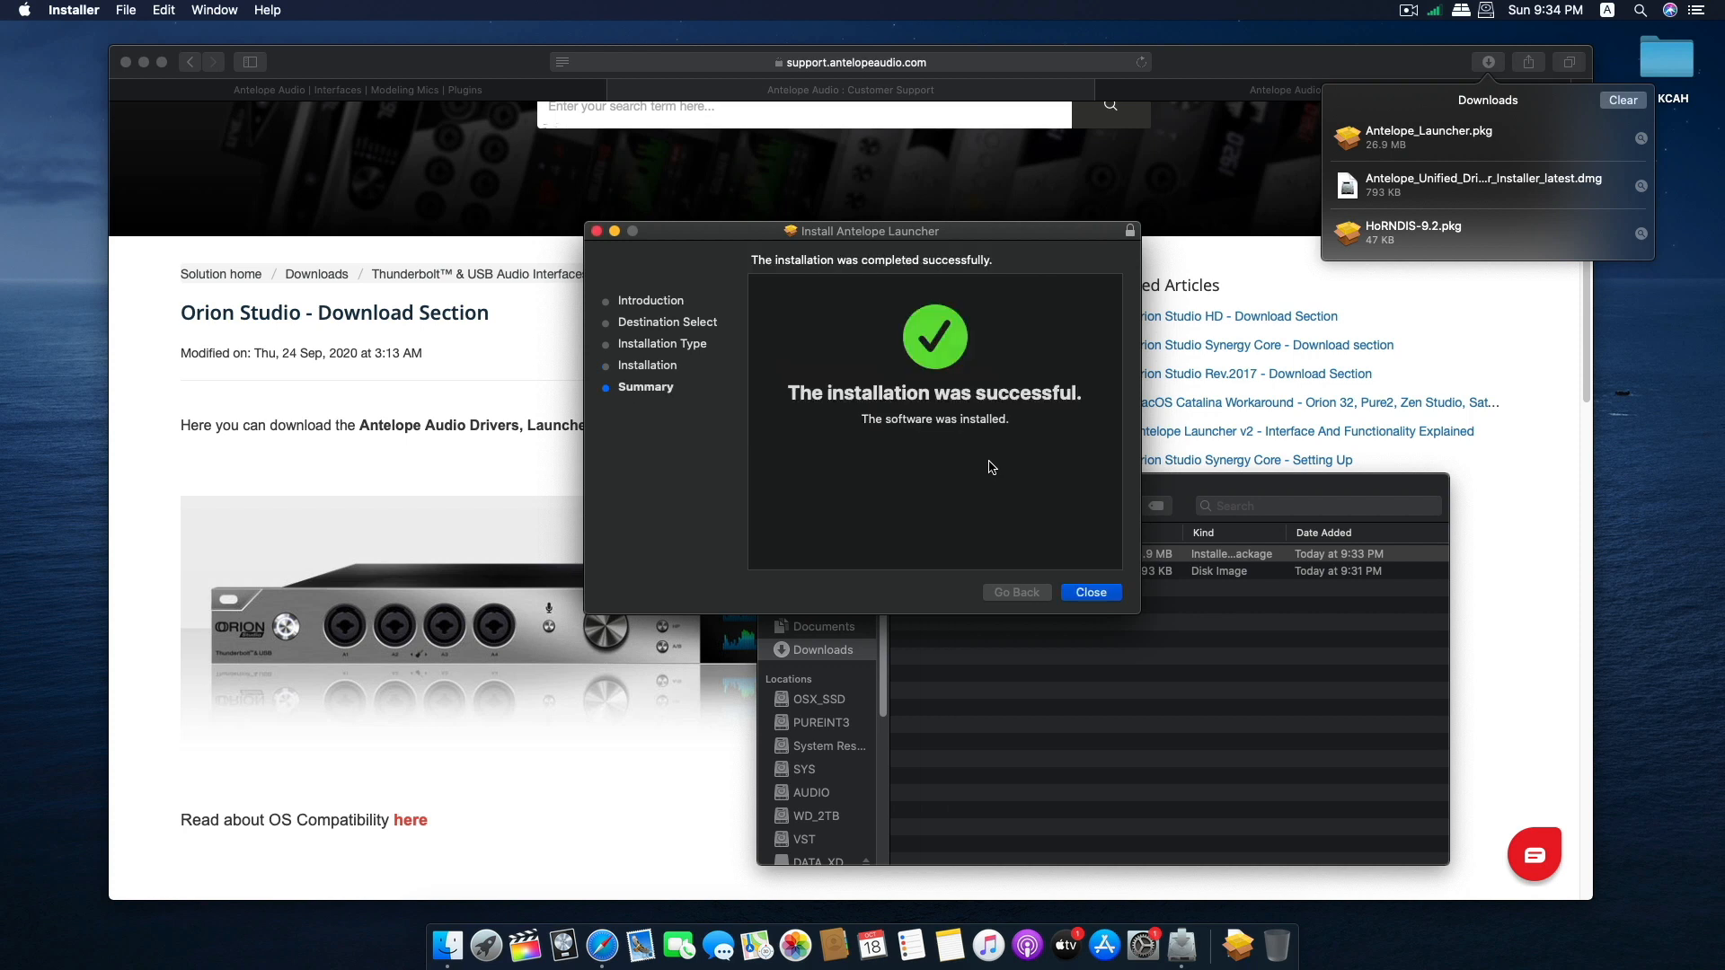
click(1104, 592)
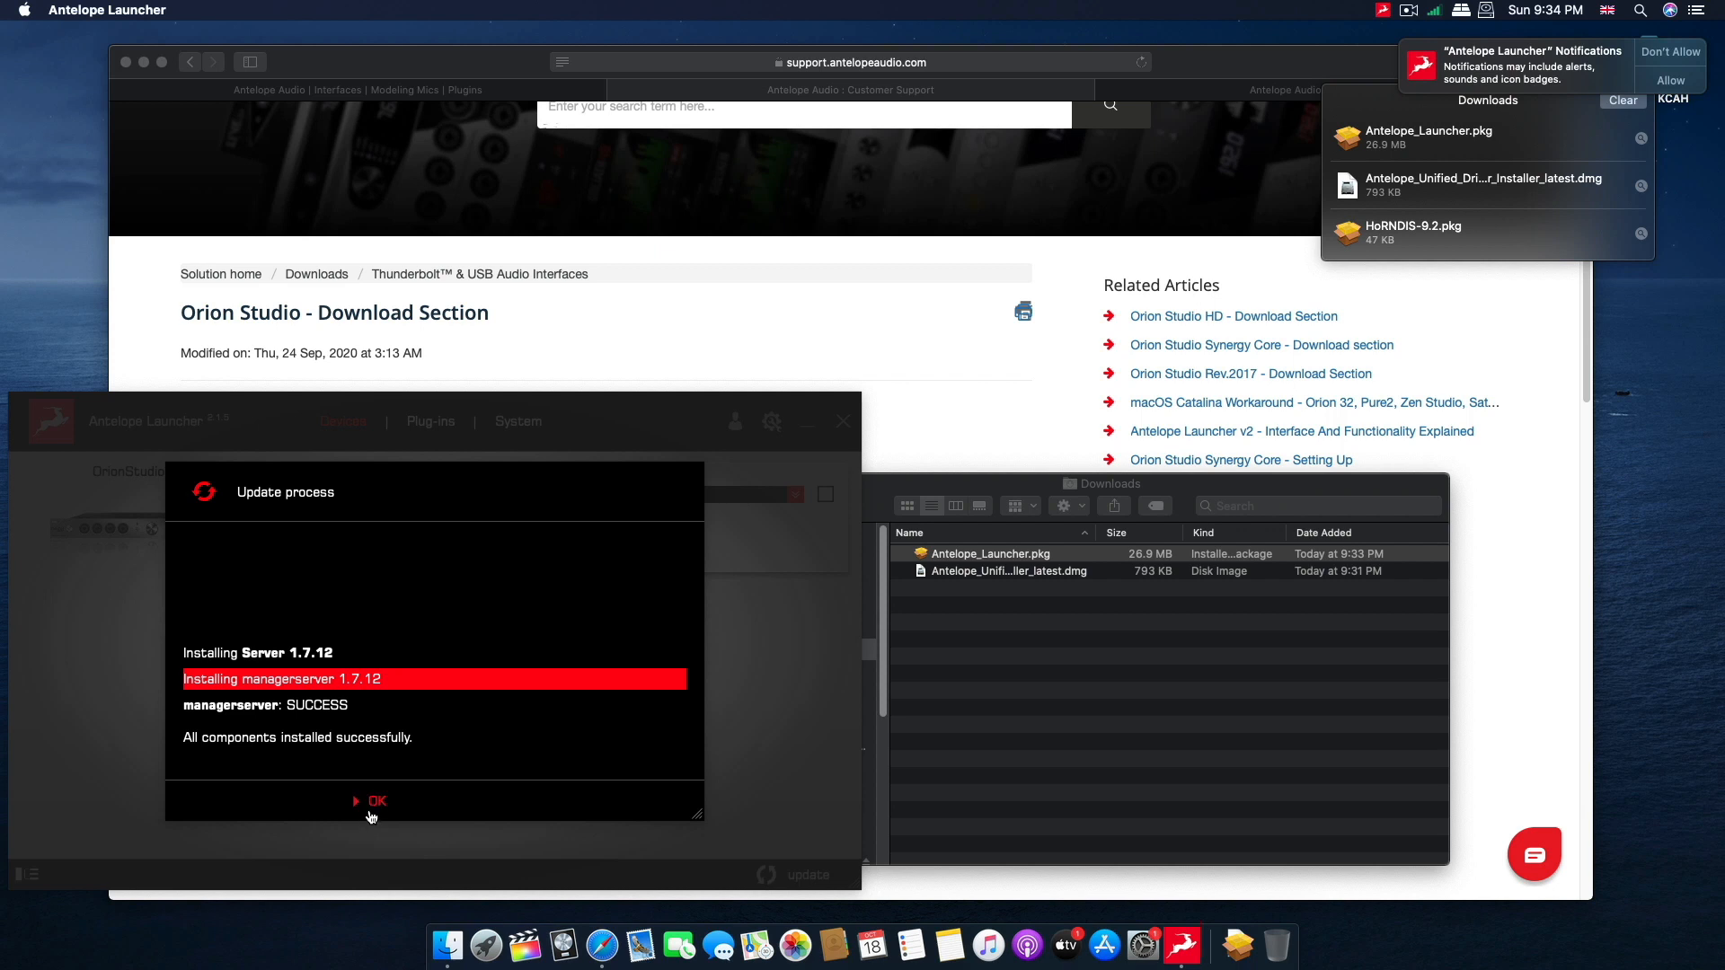
Acknowledge the completed Manager Server update, and skip Launcher version 2.2.4 after reading through its change list.
click(372, 810)
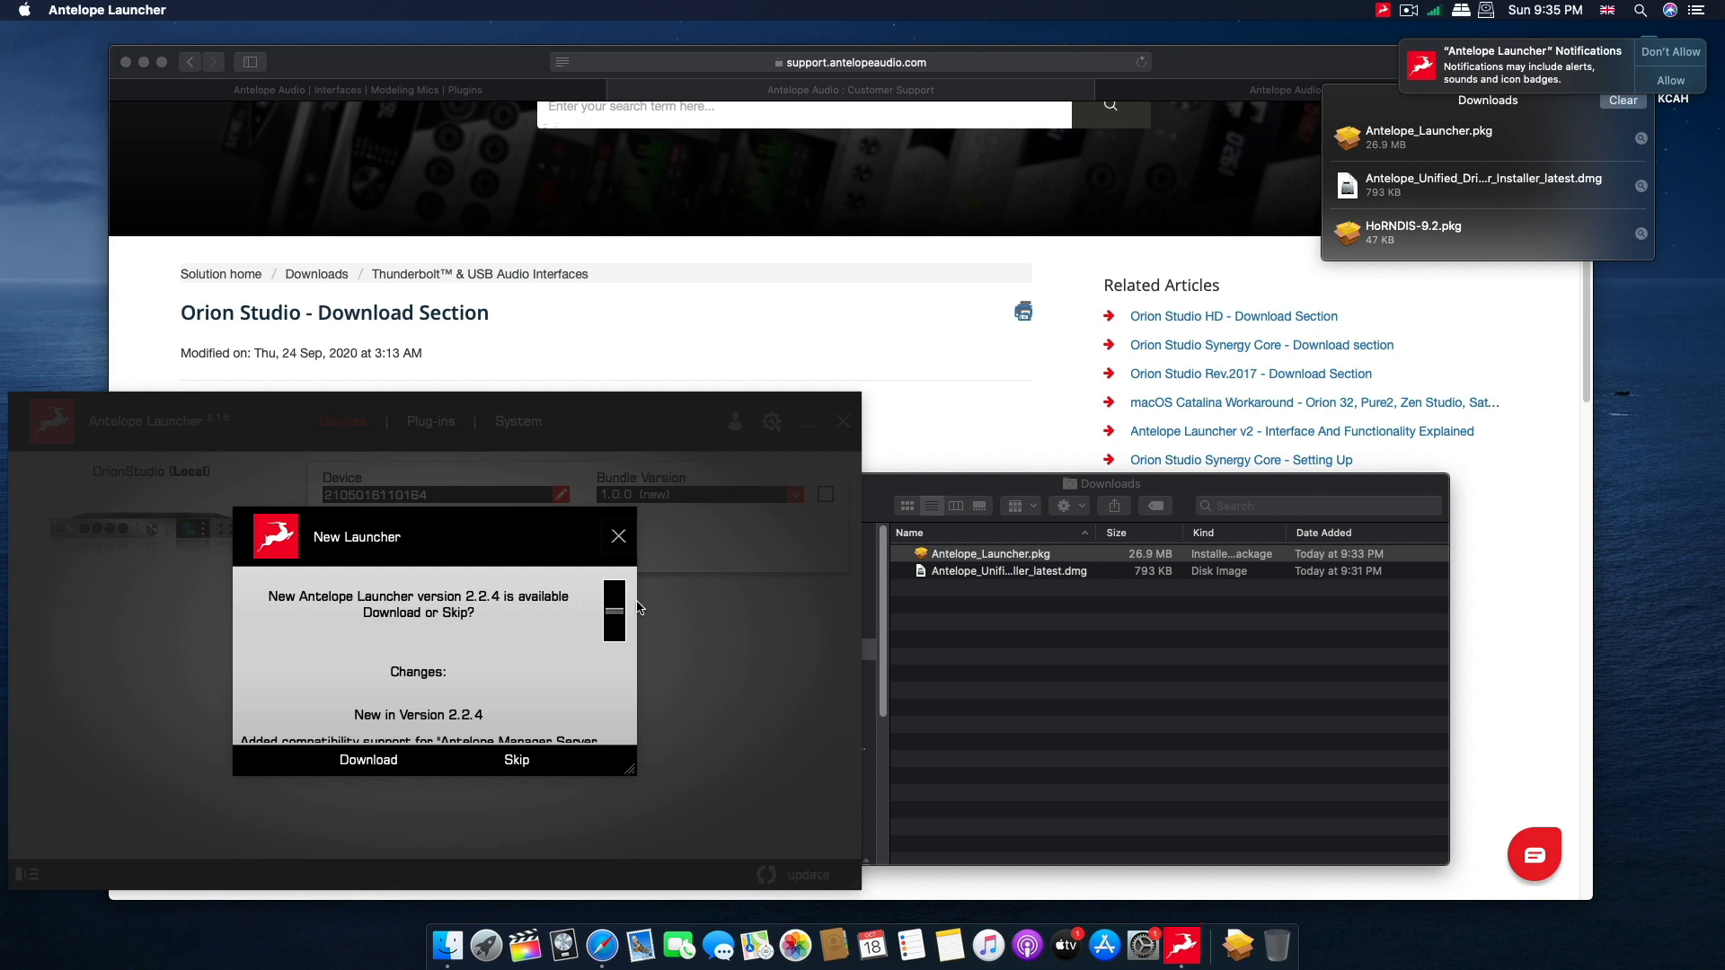
drag(619, 615, 618, 607)
drag(619, 609, 613, 636)
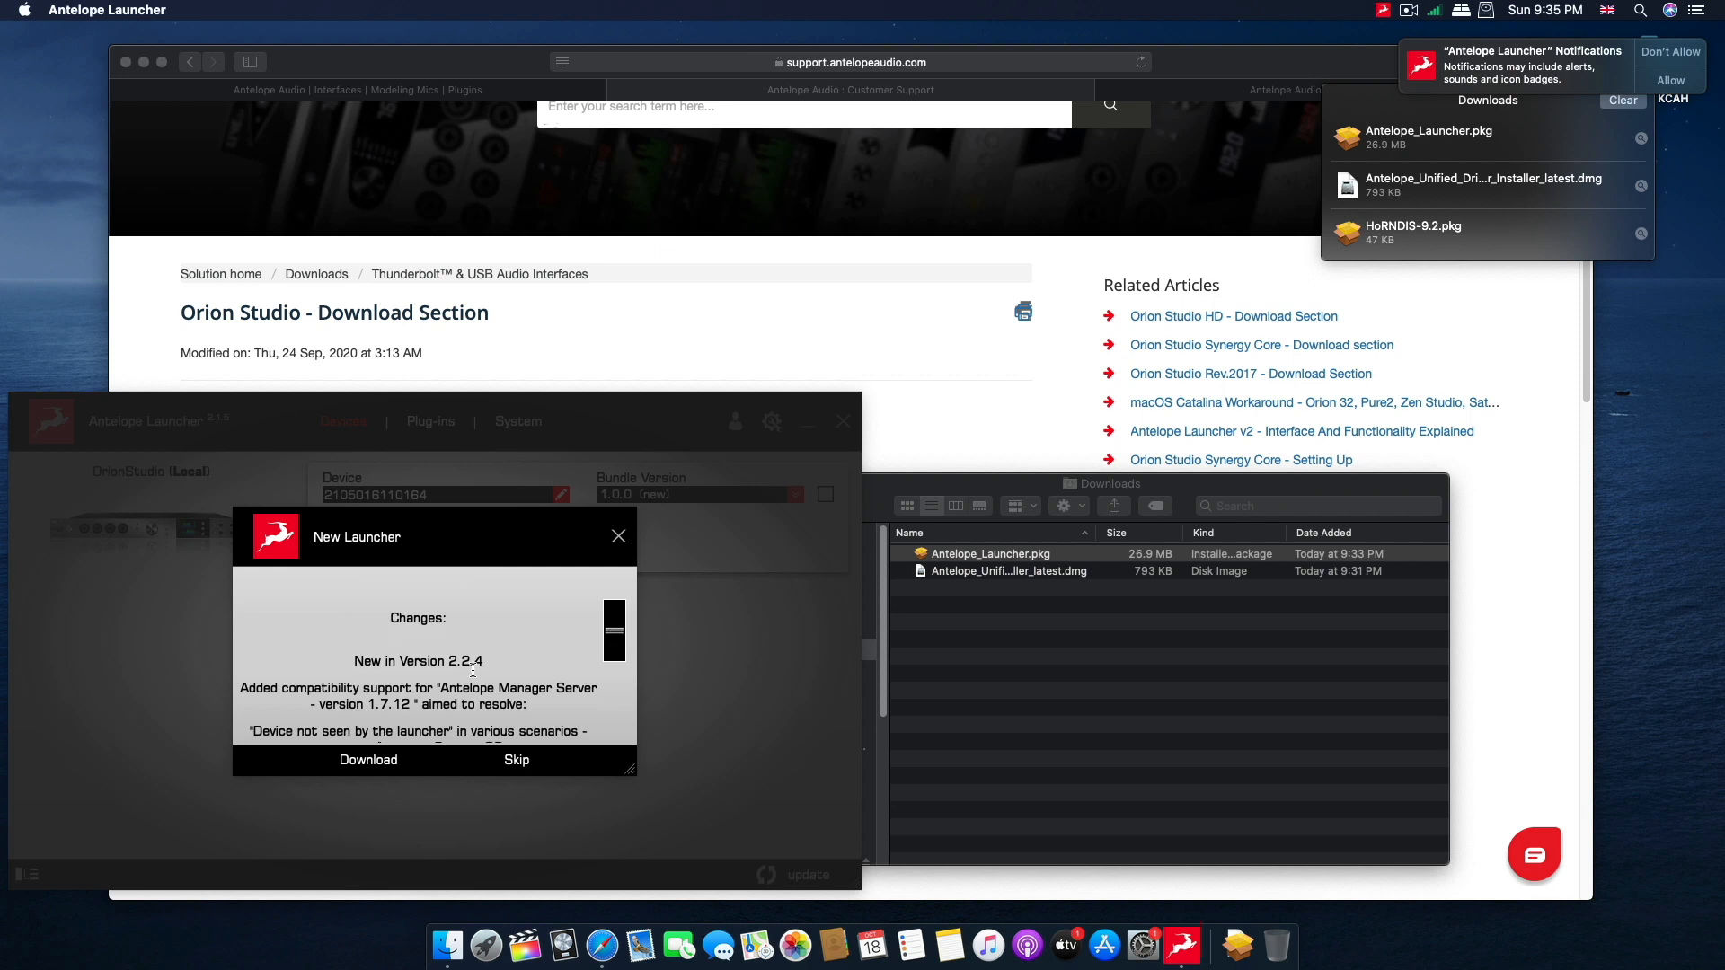
drag(608, 636, 612, 651)
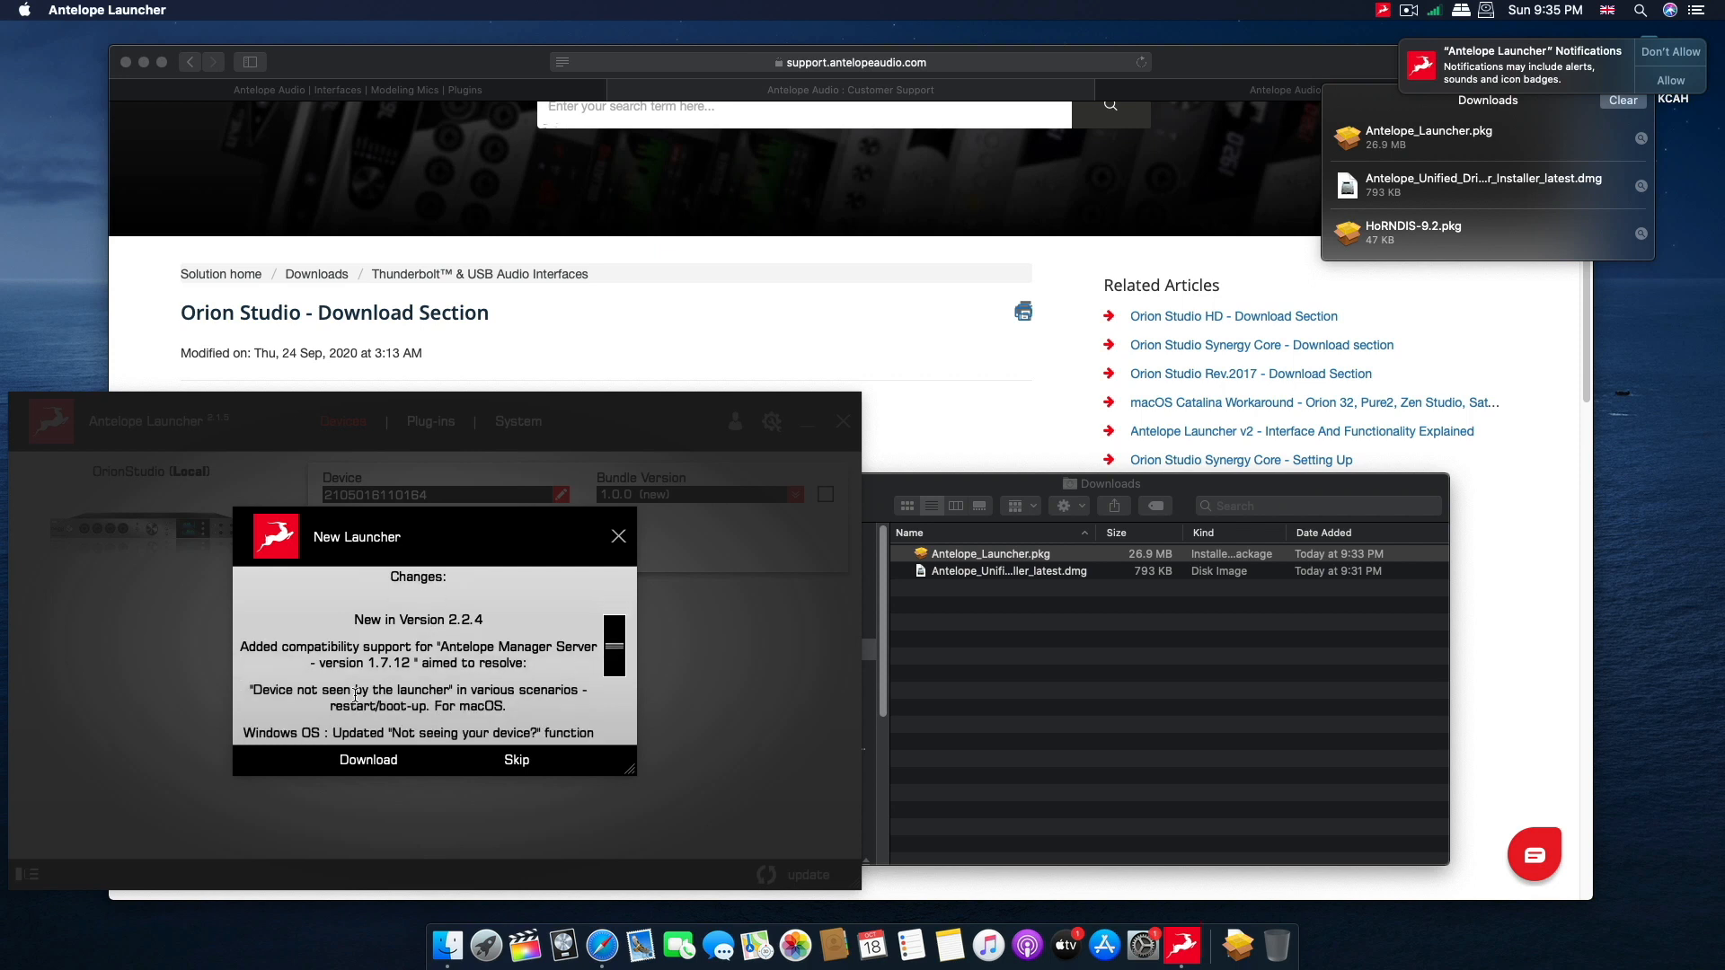
click(516, 761)
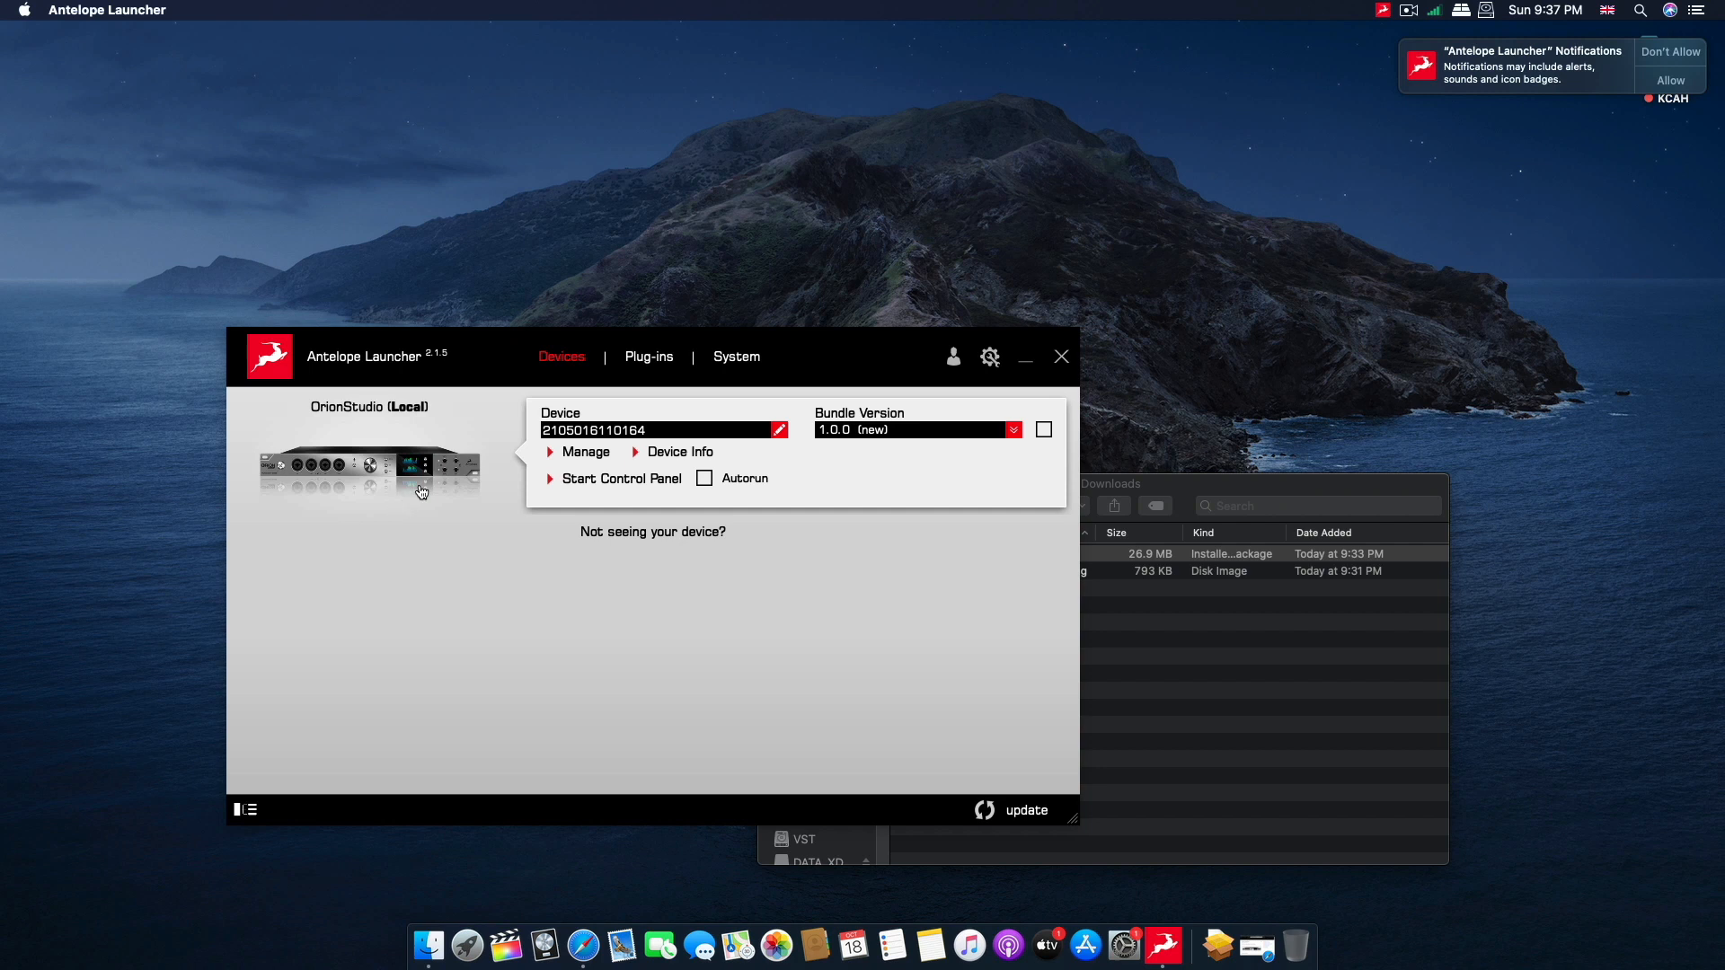
Set the launcher's update options to Never for firmware, USB Driver, Effects and Unified Driver, and to If newer for Control Panel.
mouse_move(487, 358)
mouse_down()
mouse_move(466, 381)
mouse_move(478, 364)
mouse_up()
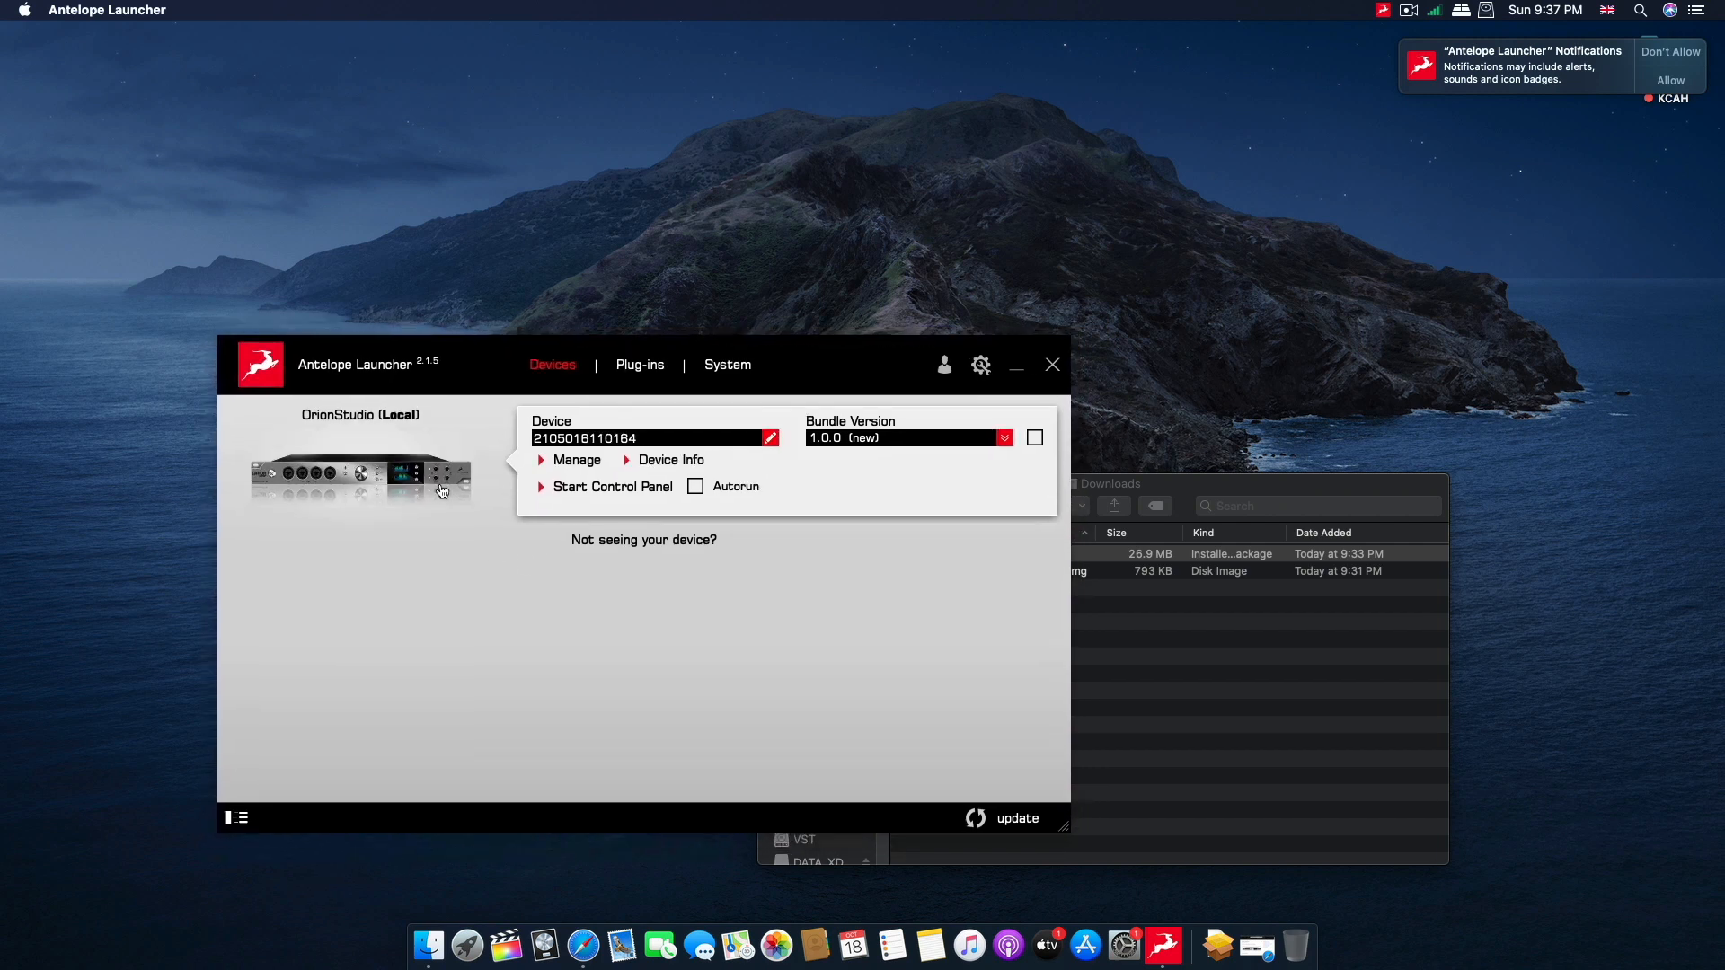
click(1034, 439)
click(981, 365)
click(448, 584)
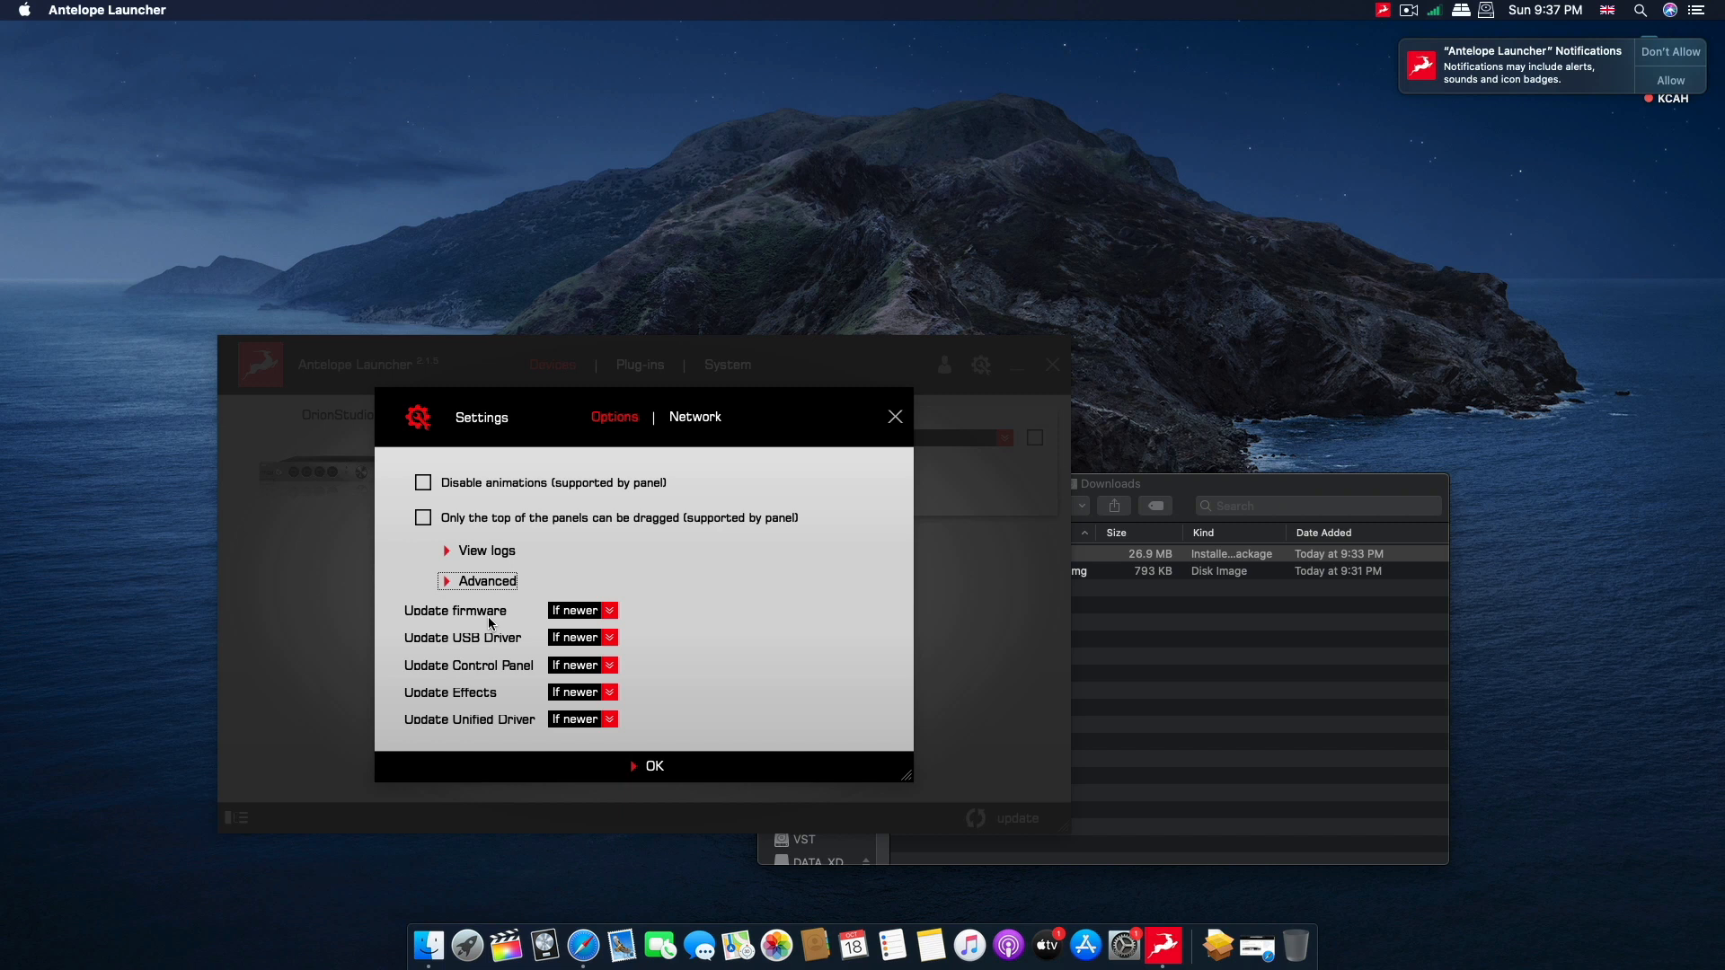
click(610, 611)
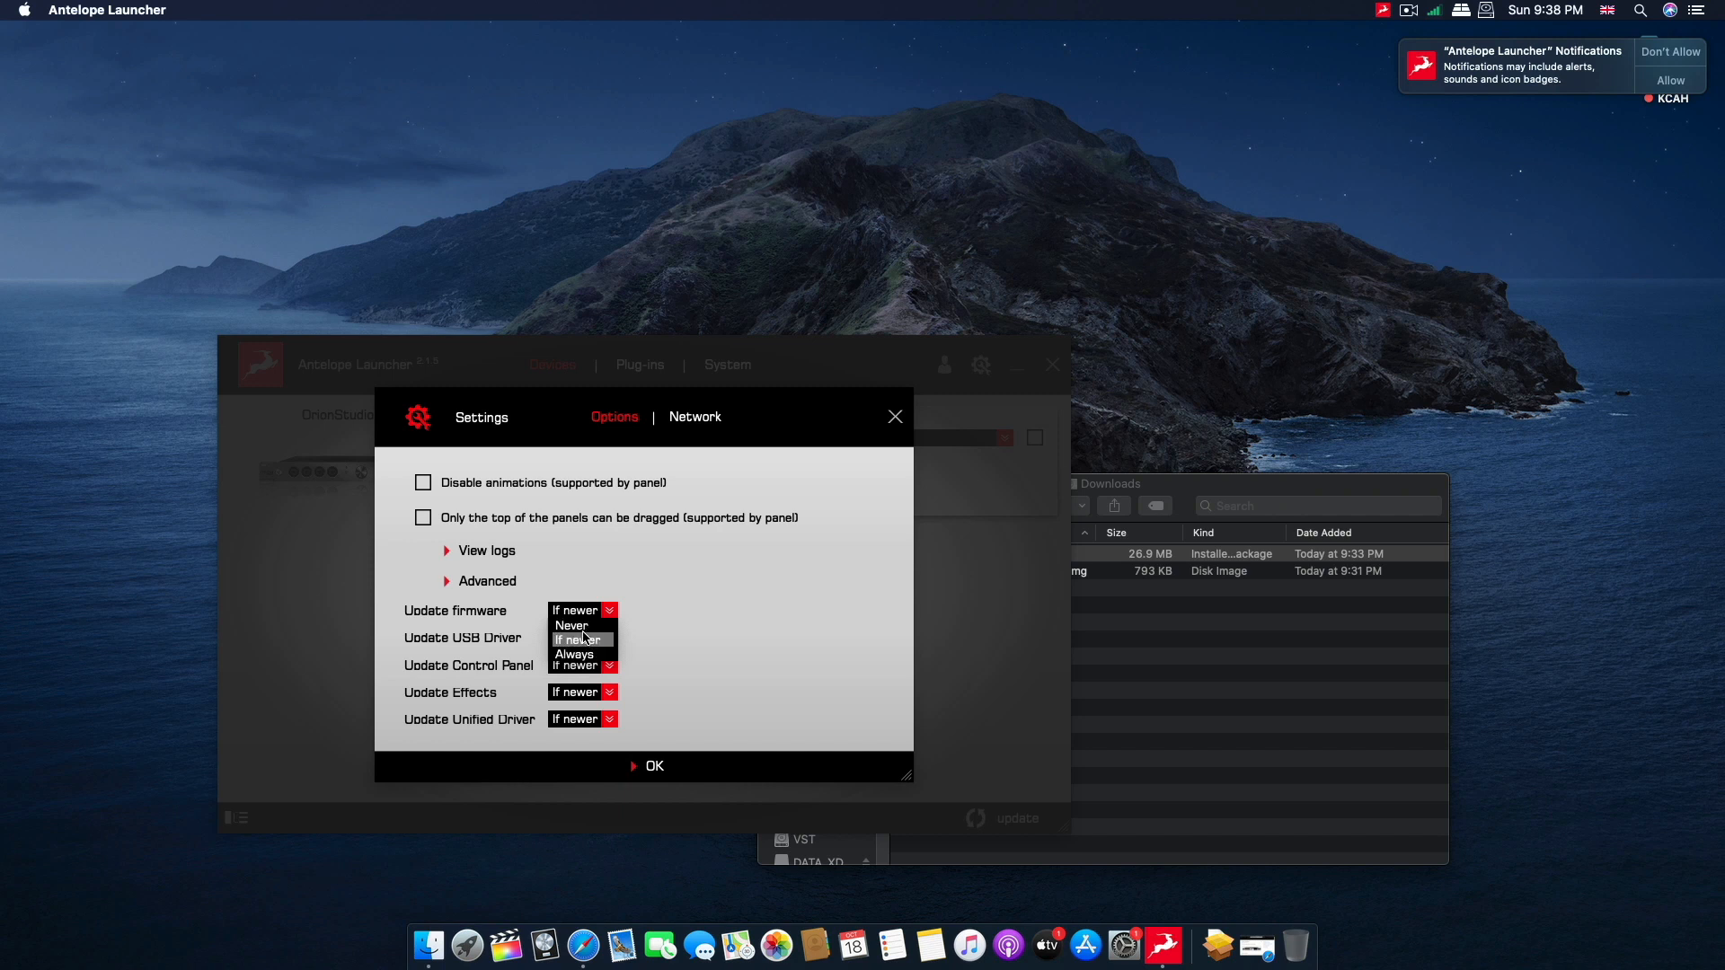
click(573, 626)
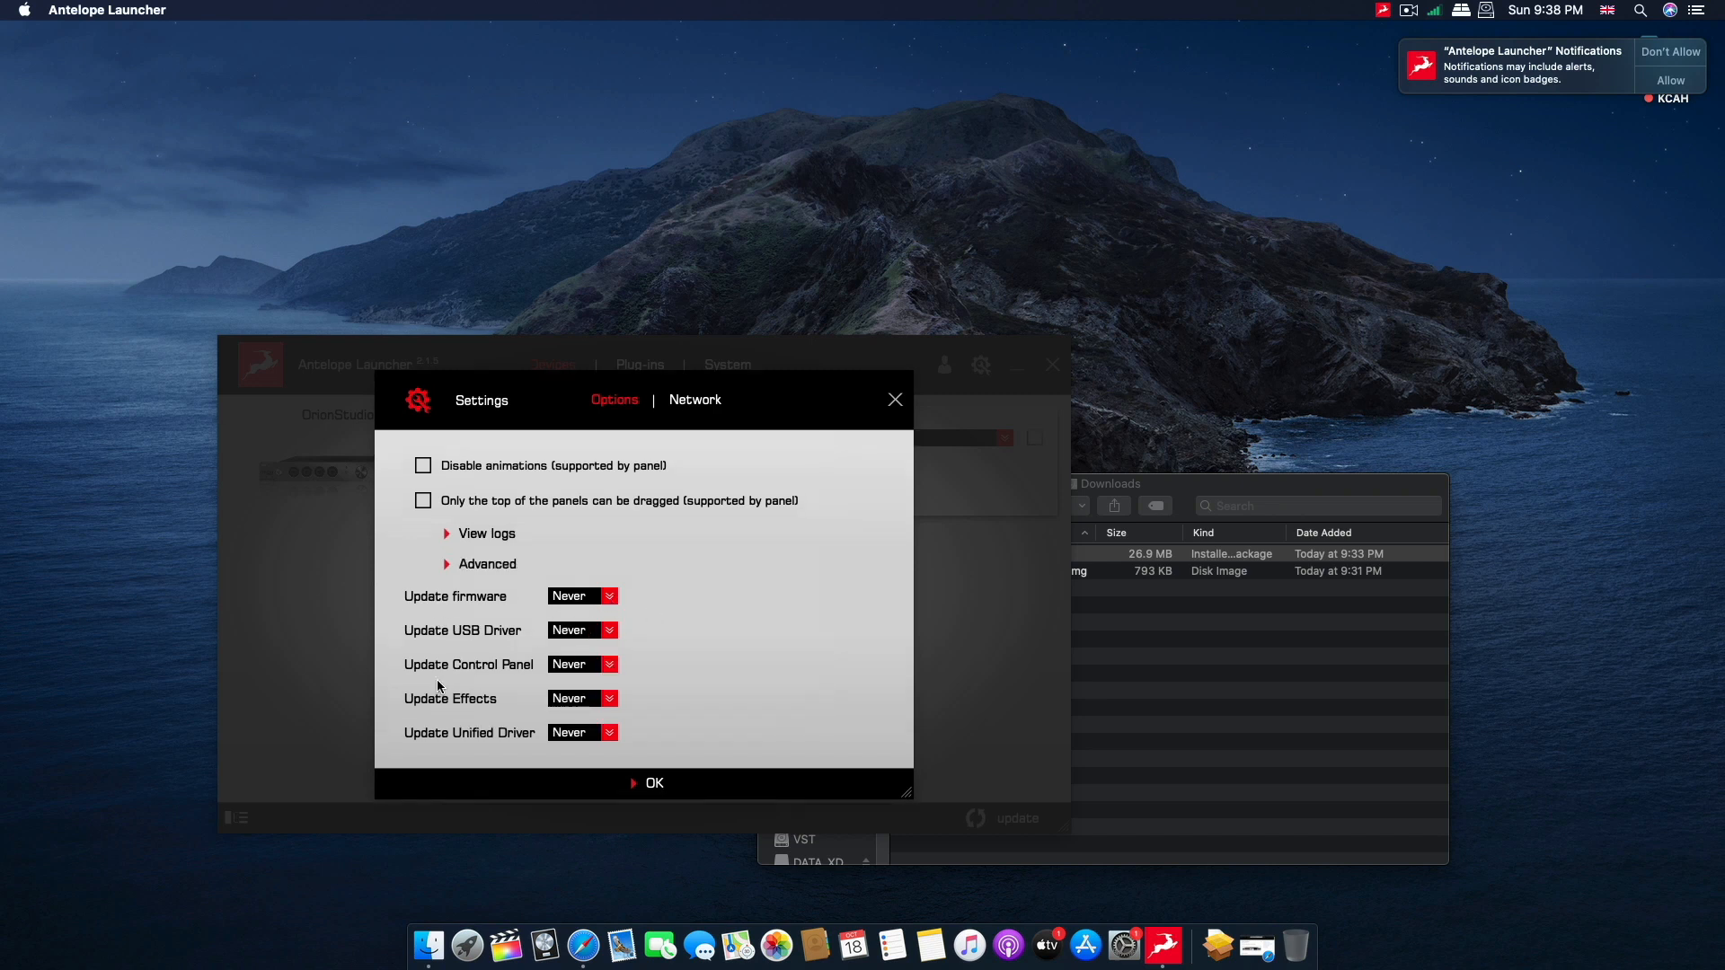
click(608, 670)
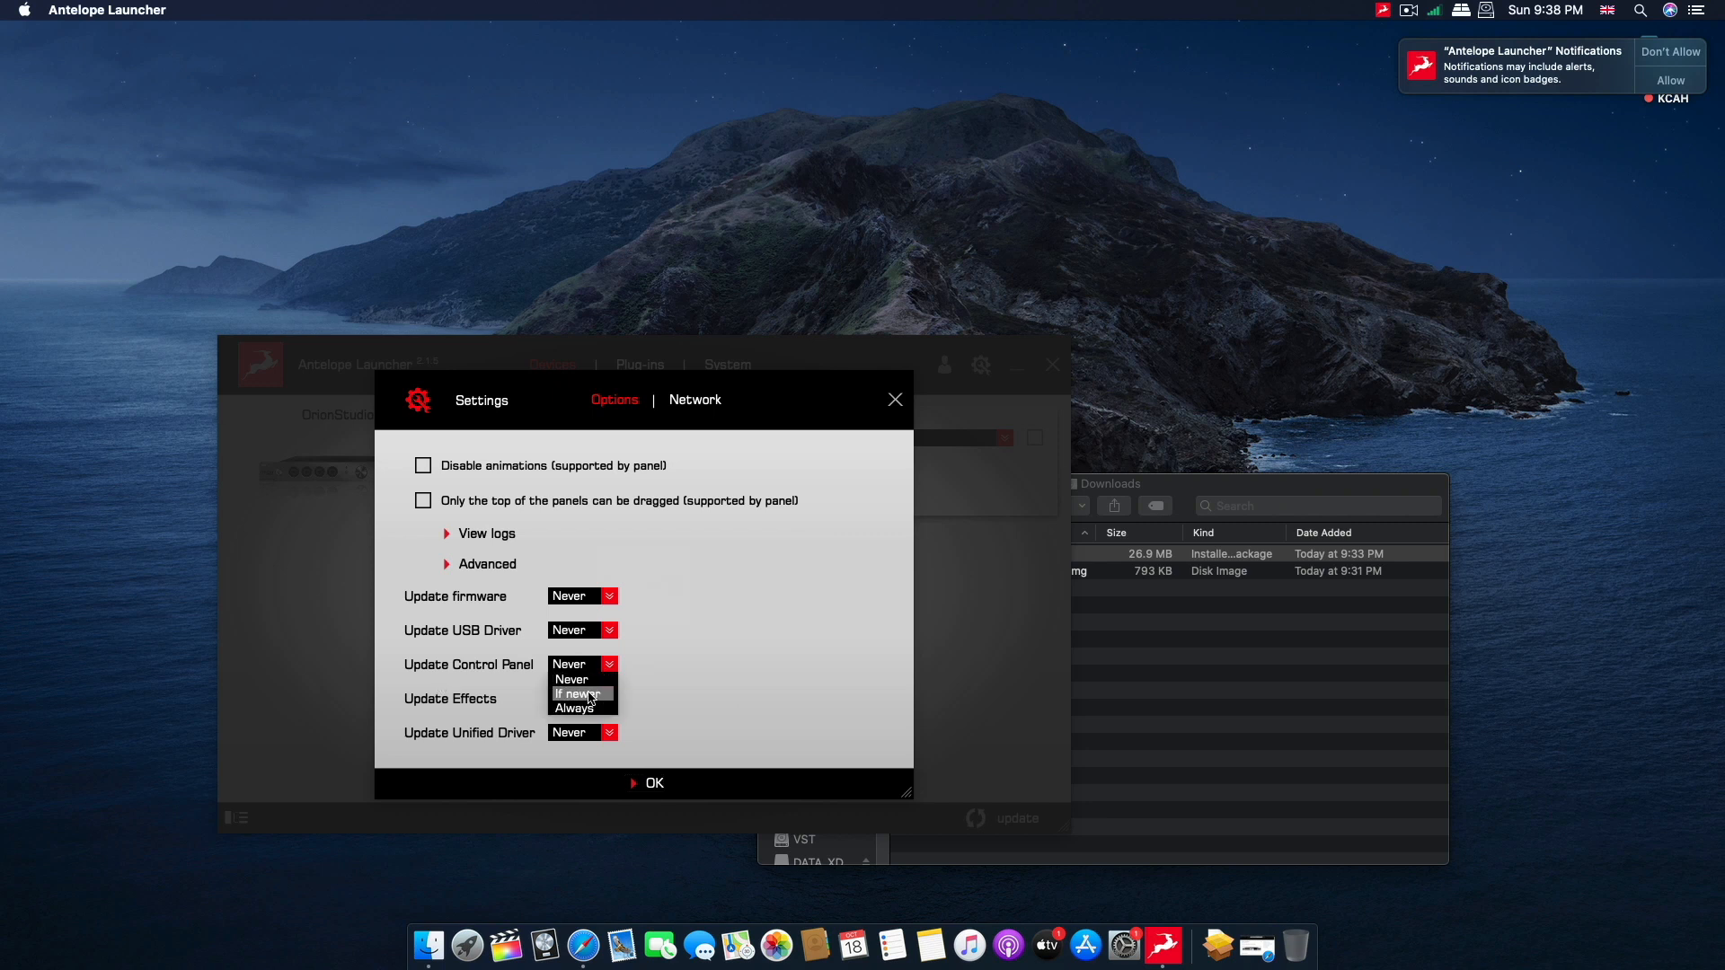
click(590, 698)
click(655, 787)
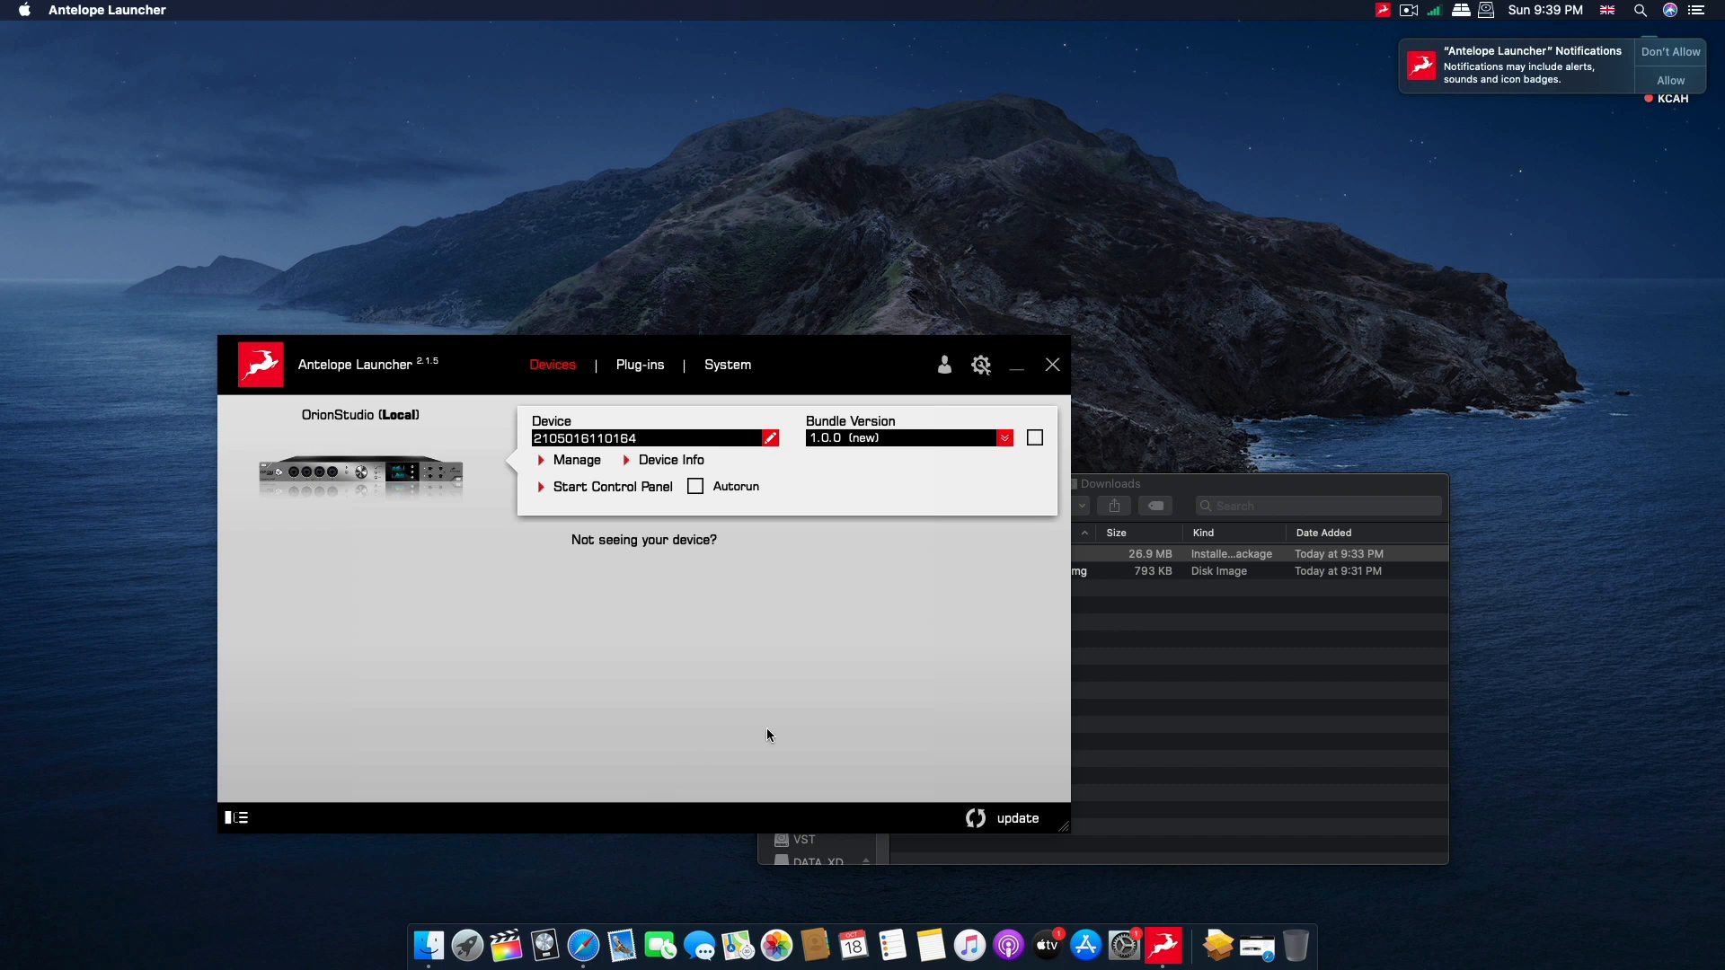
Check the bundle versions offered for the OrionStudio and review the update options in the launcher settings.
click(1007, 427)
click(907, 442)
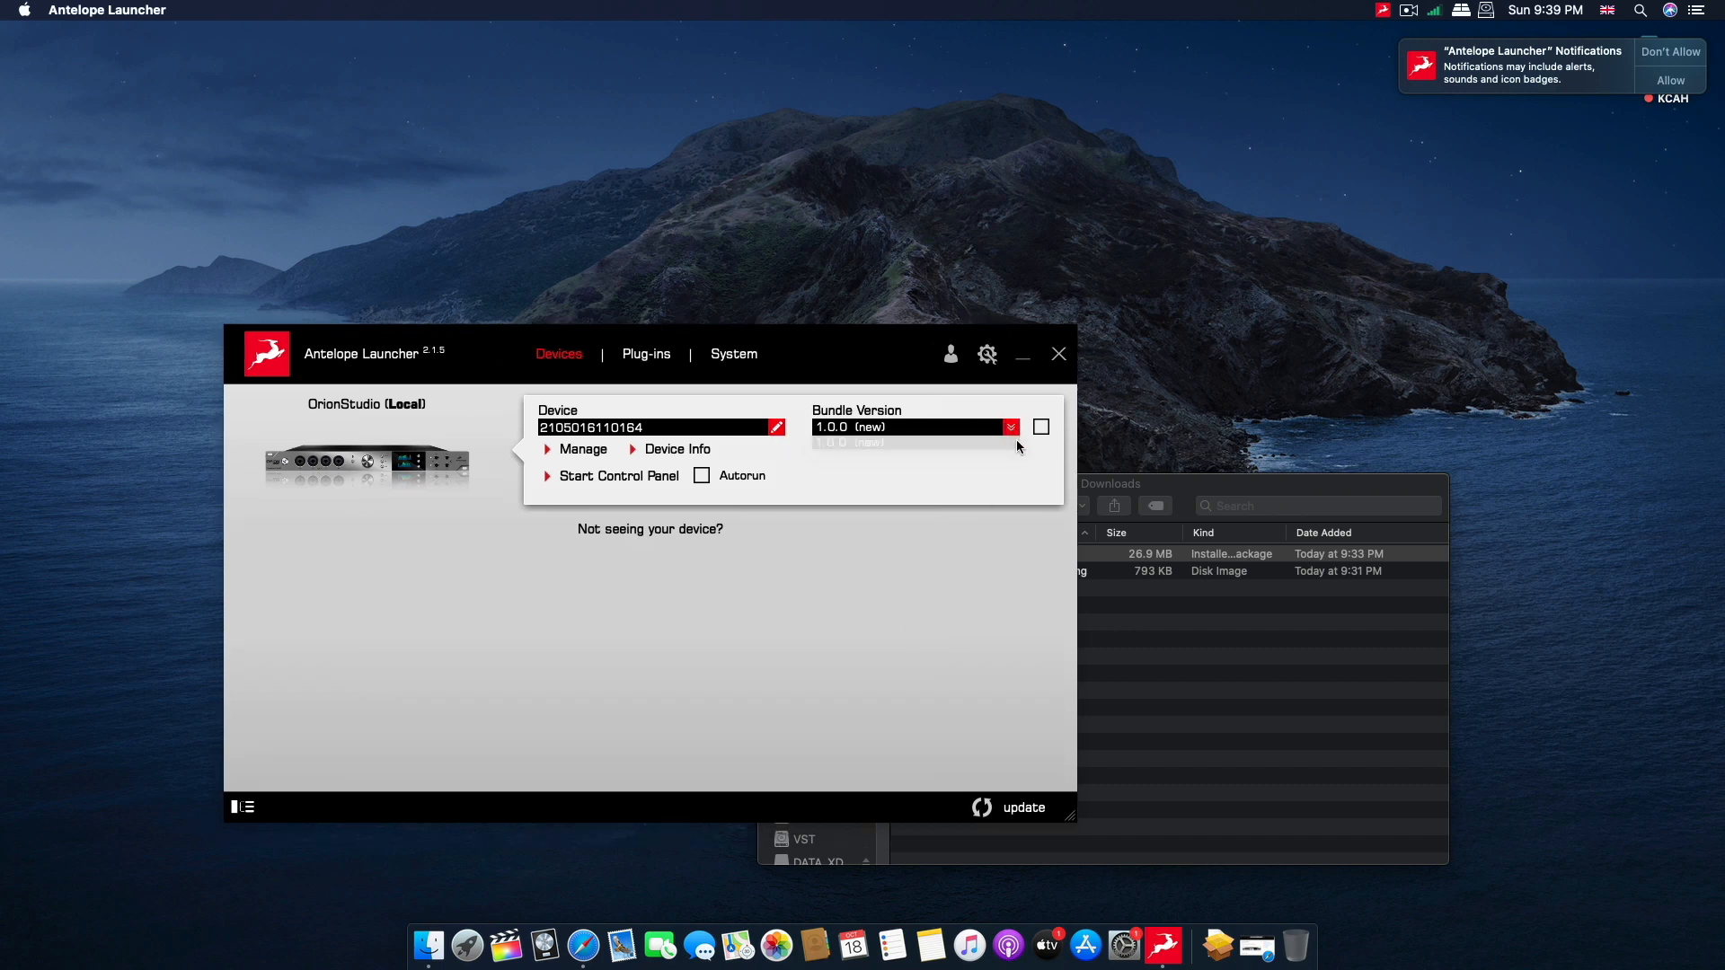
click(1041, 428)
drag(852, 372, 786, 393)
click(976, 446)
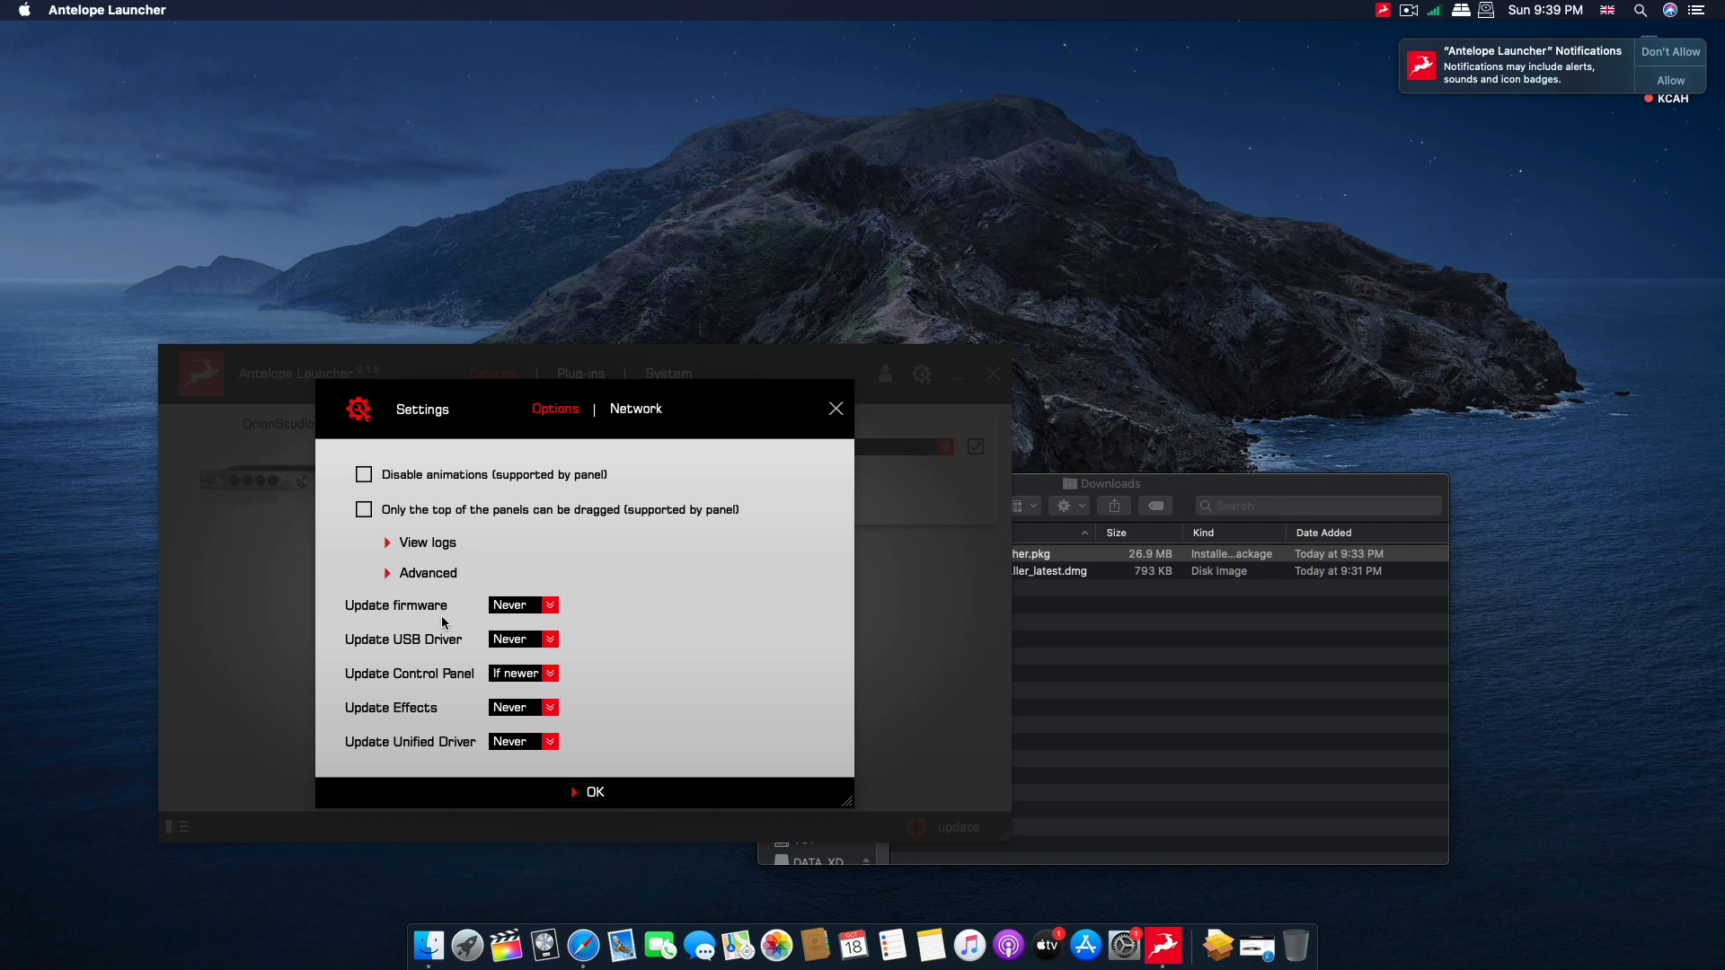
click(597, 794)
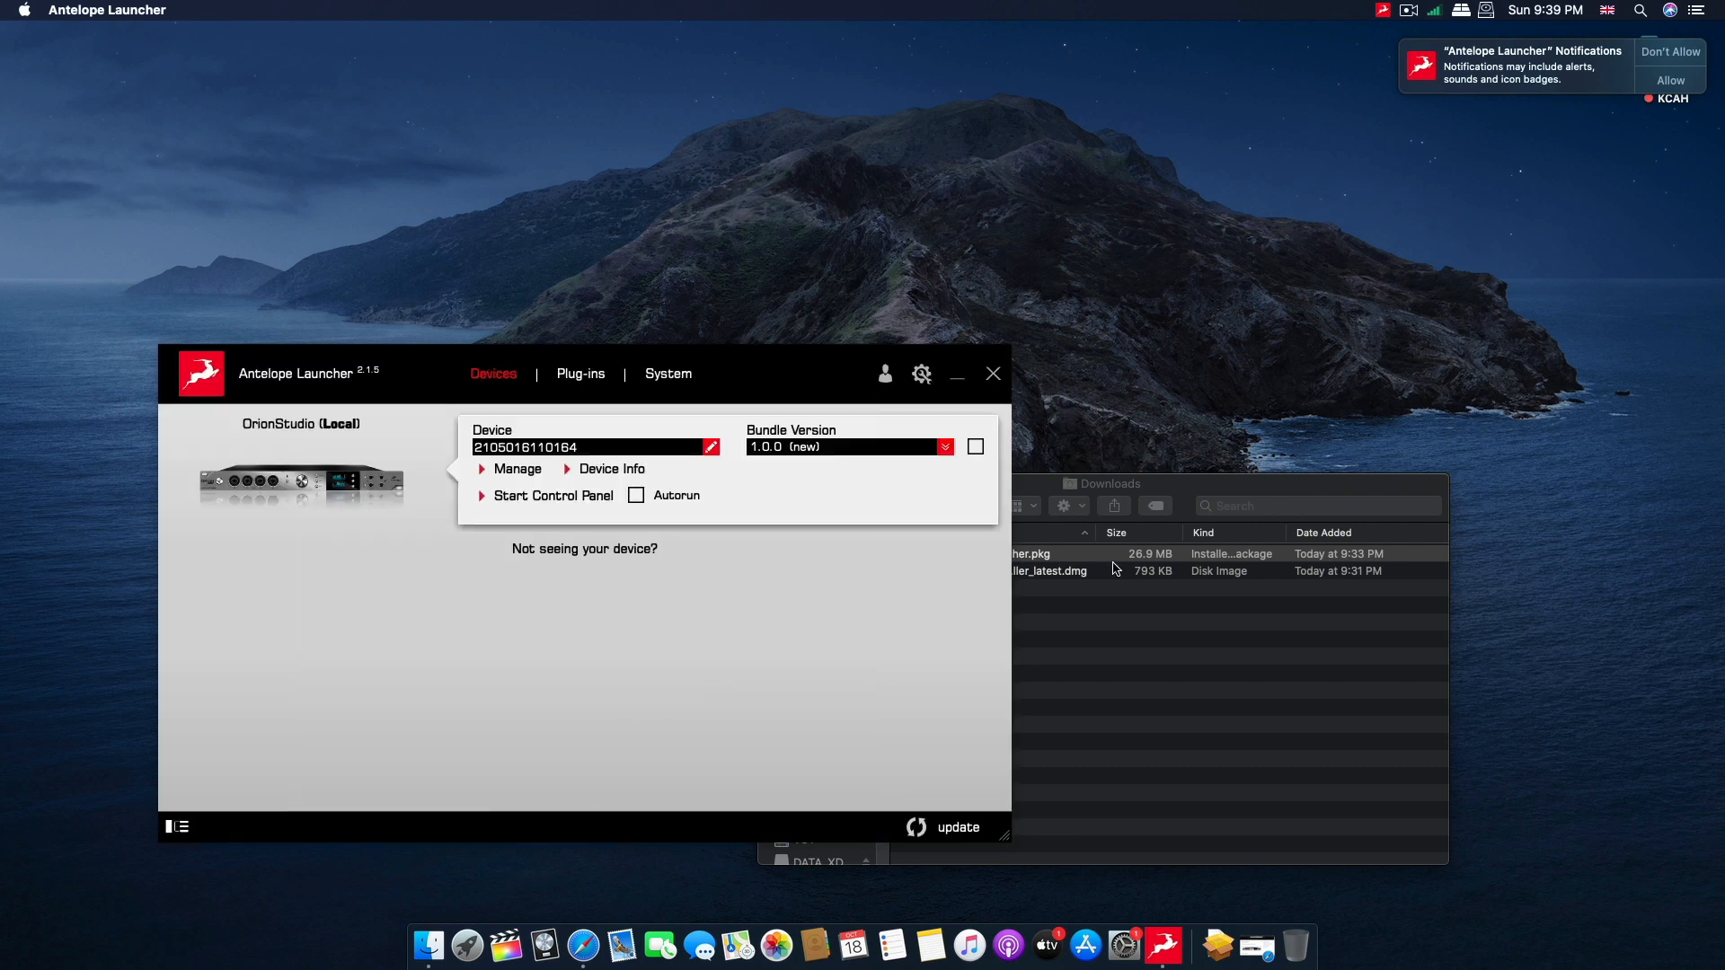
Close the Downloads folder window and decline notifications from Antelope Launcher.
click(1101, 595)
key(super+w)
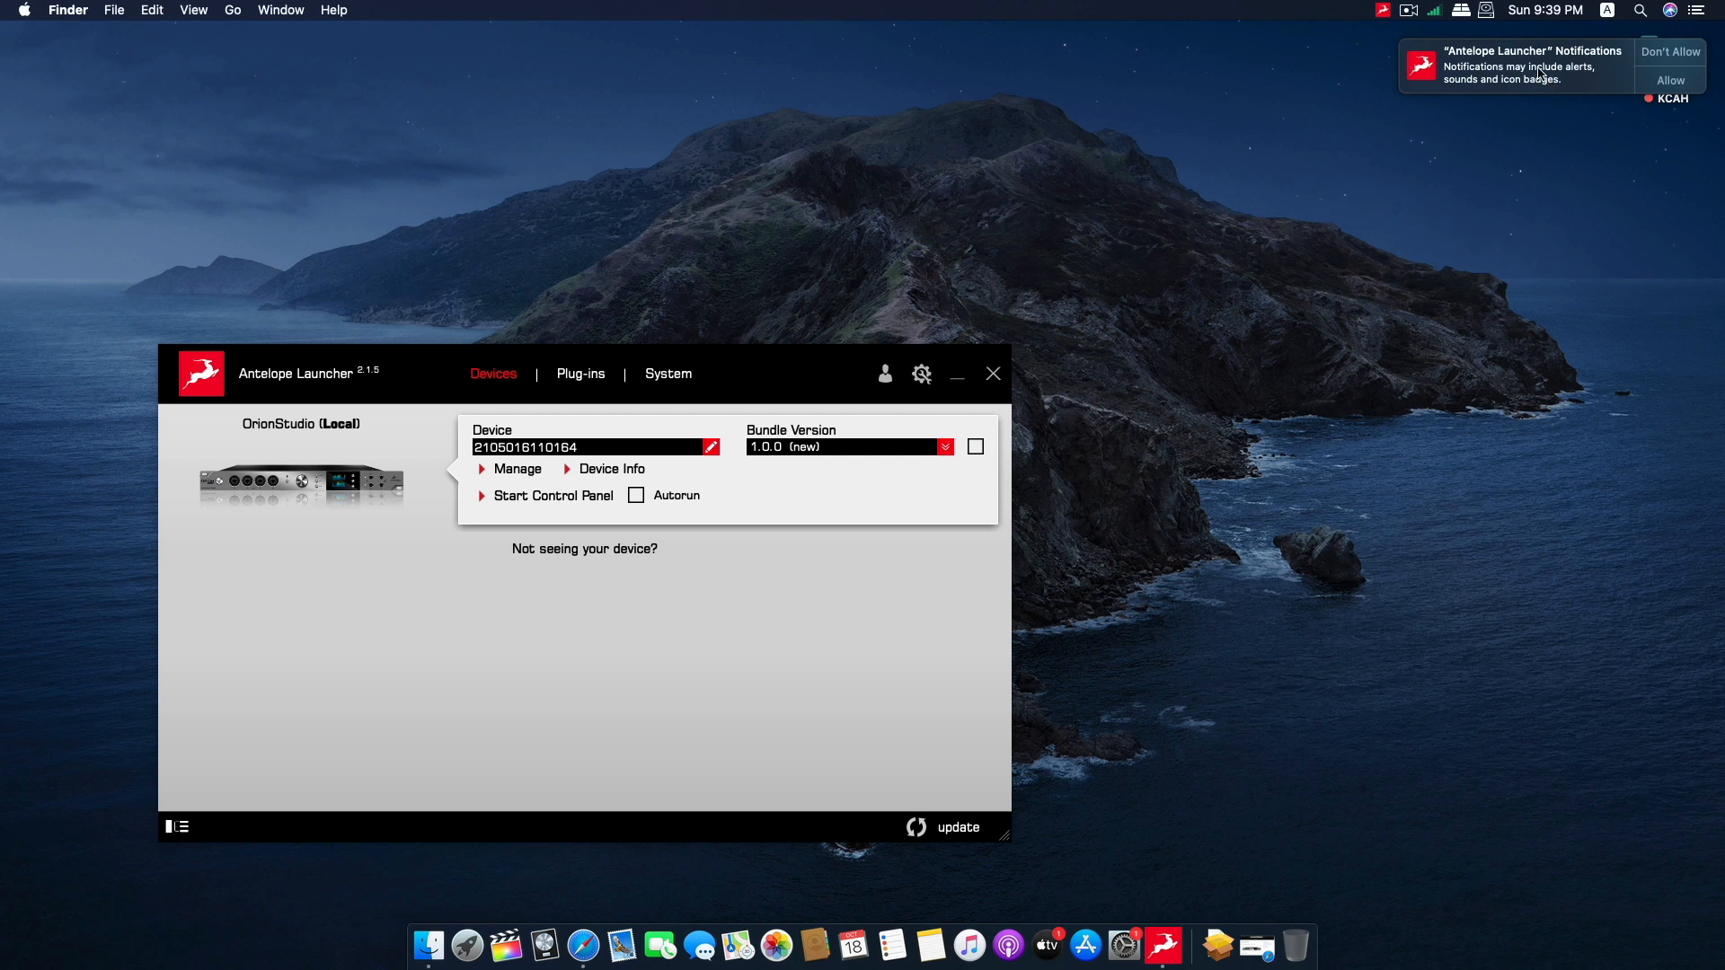
click(1676, 60)
Update the OrionStudio to bundle version 1.0.0, accepting the peripherals warning and acknowledging the completed installation.
click(1079, 367)
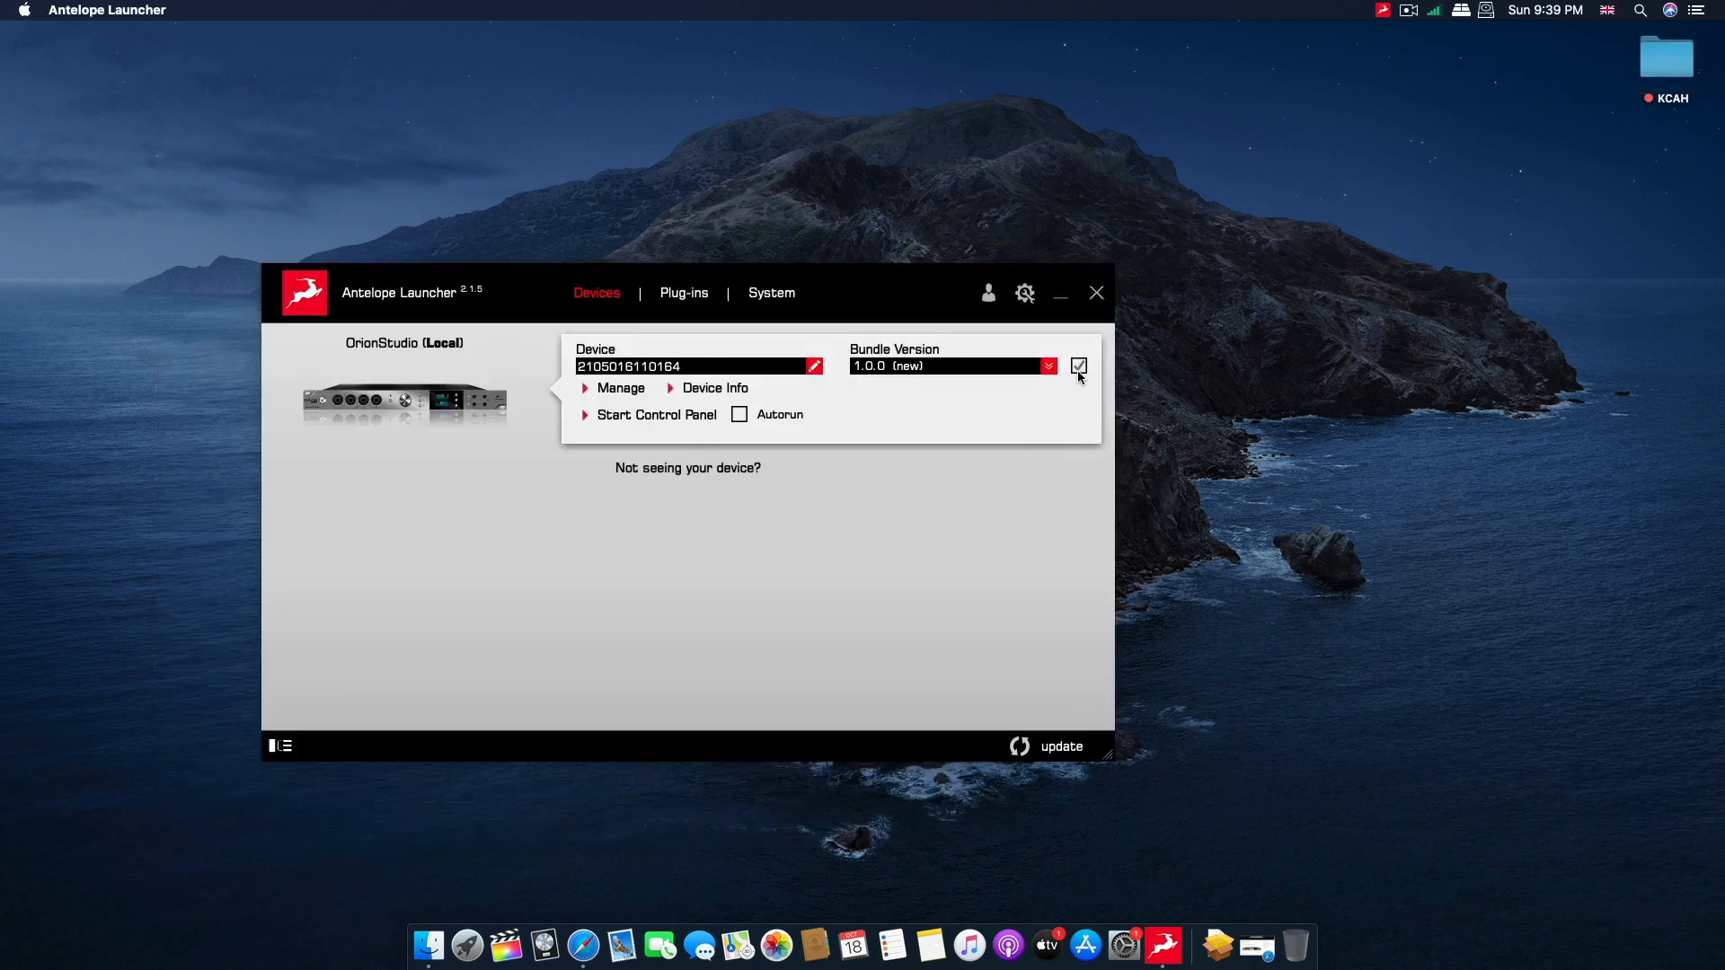
click(1029, 748)
click(566, 631)
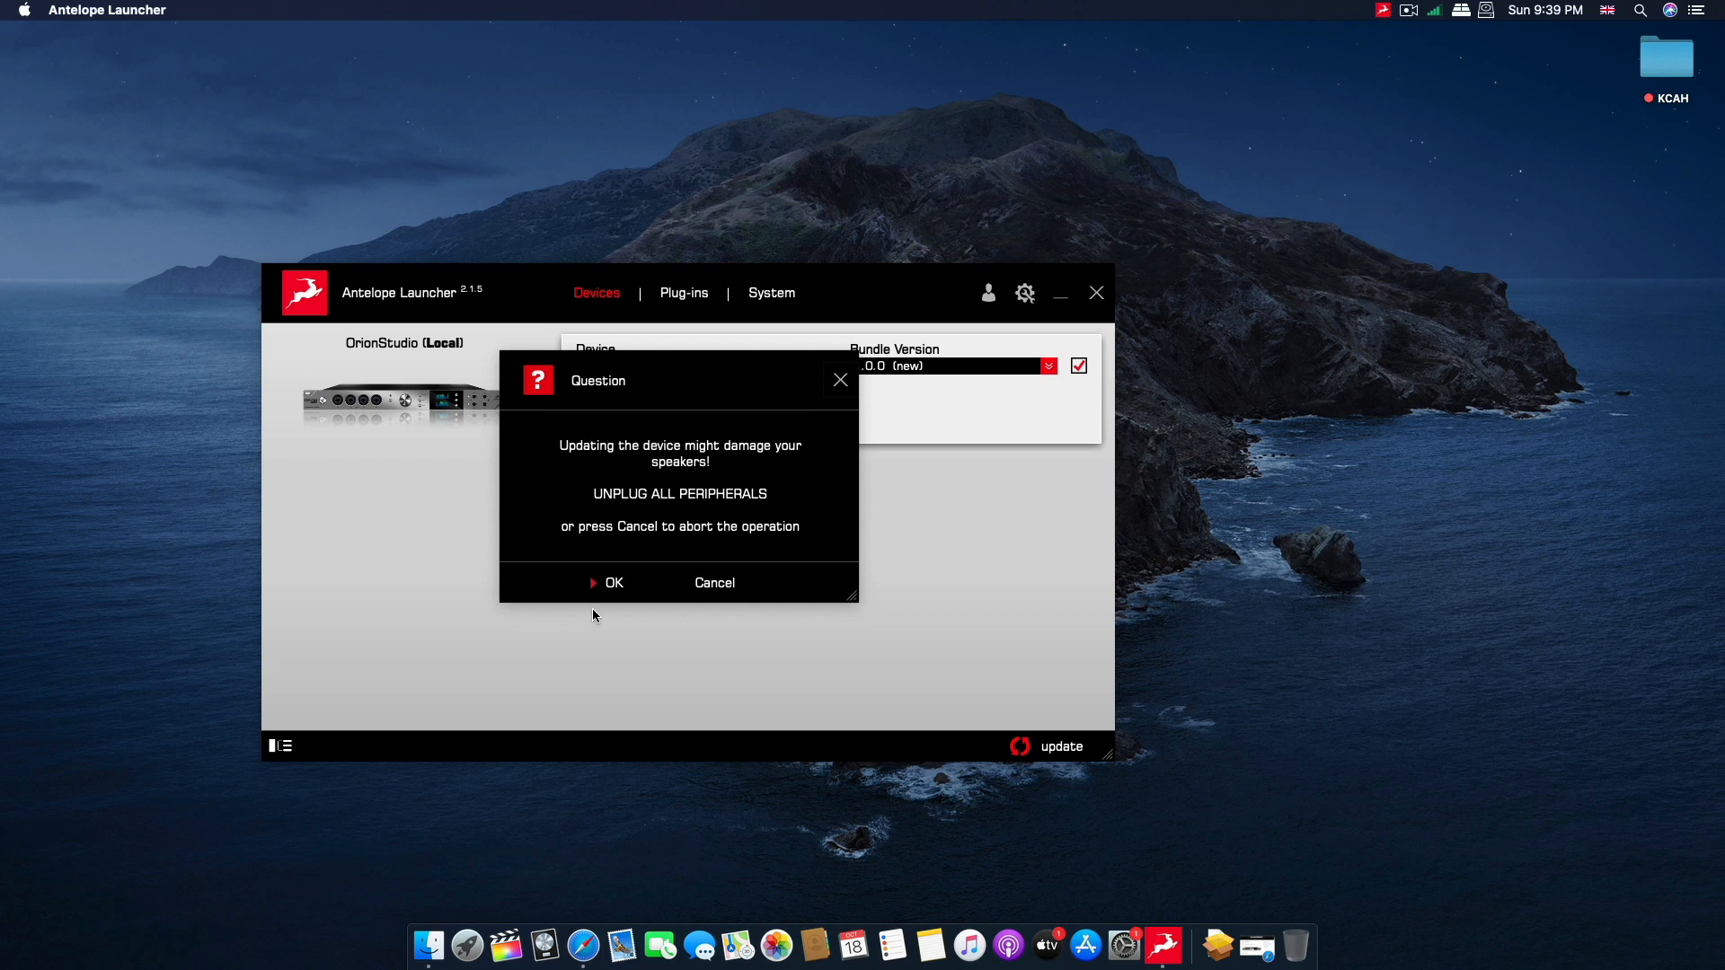
click(610, 585)
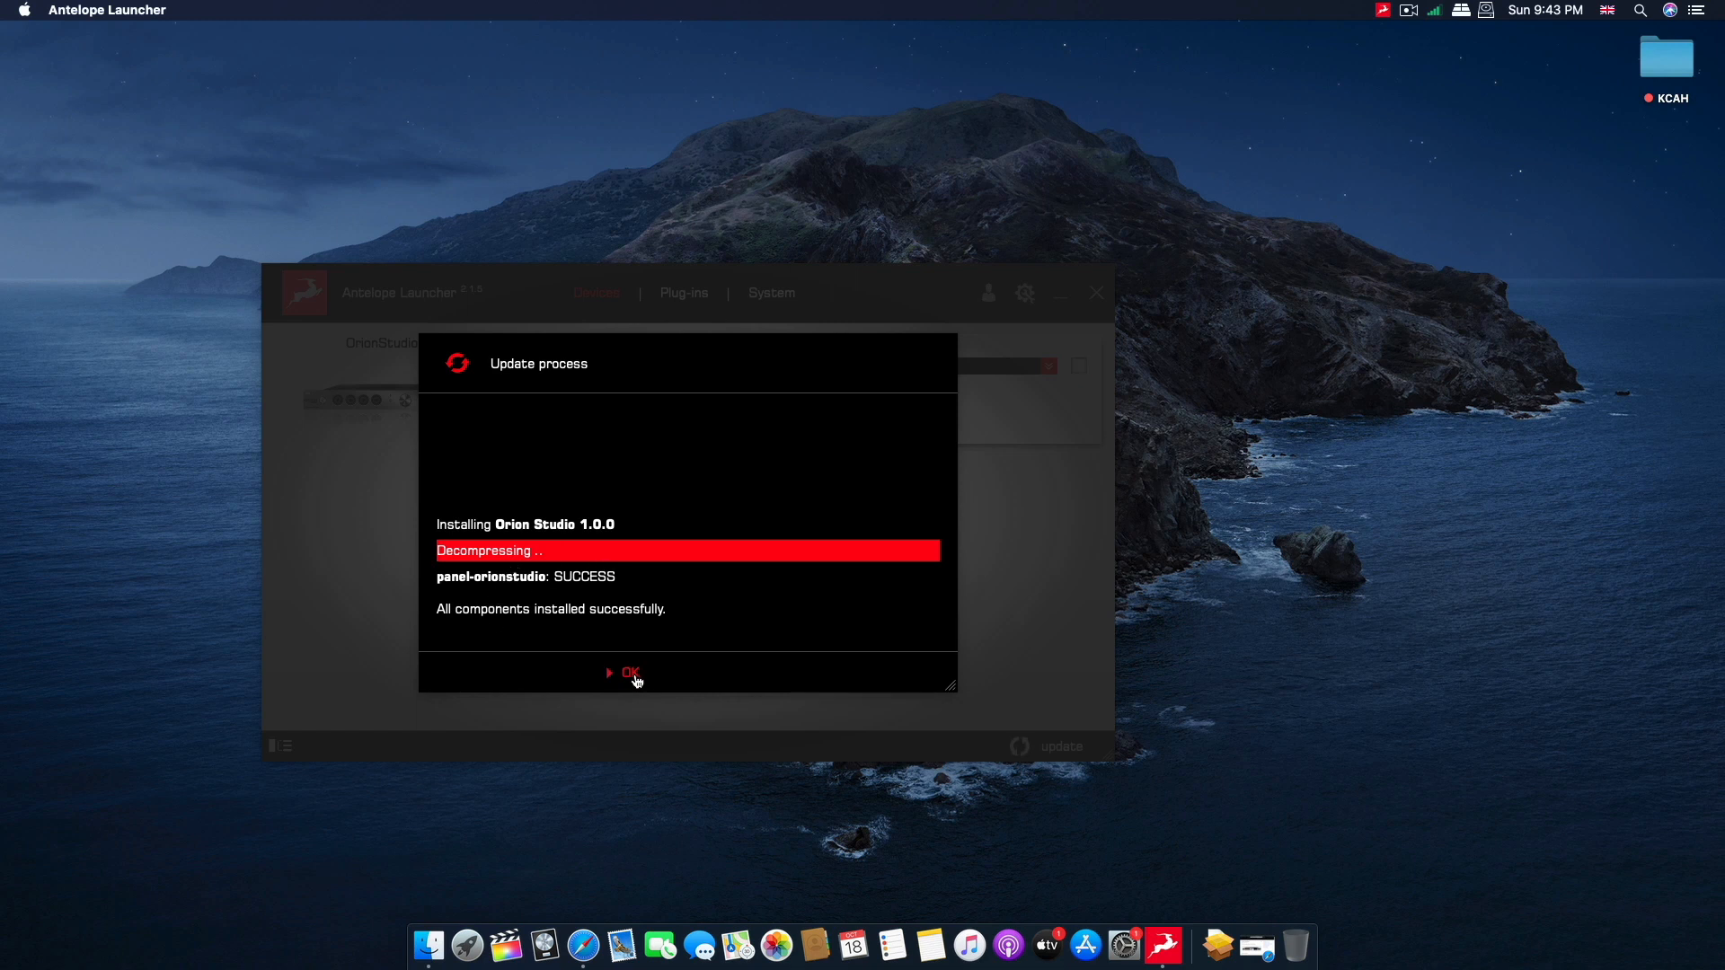
click(631, 675)
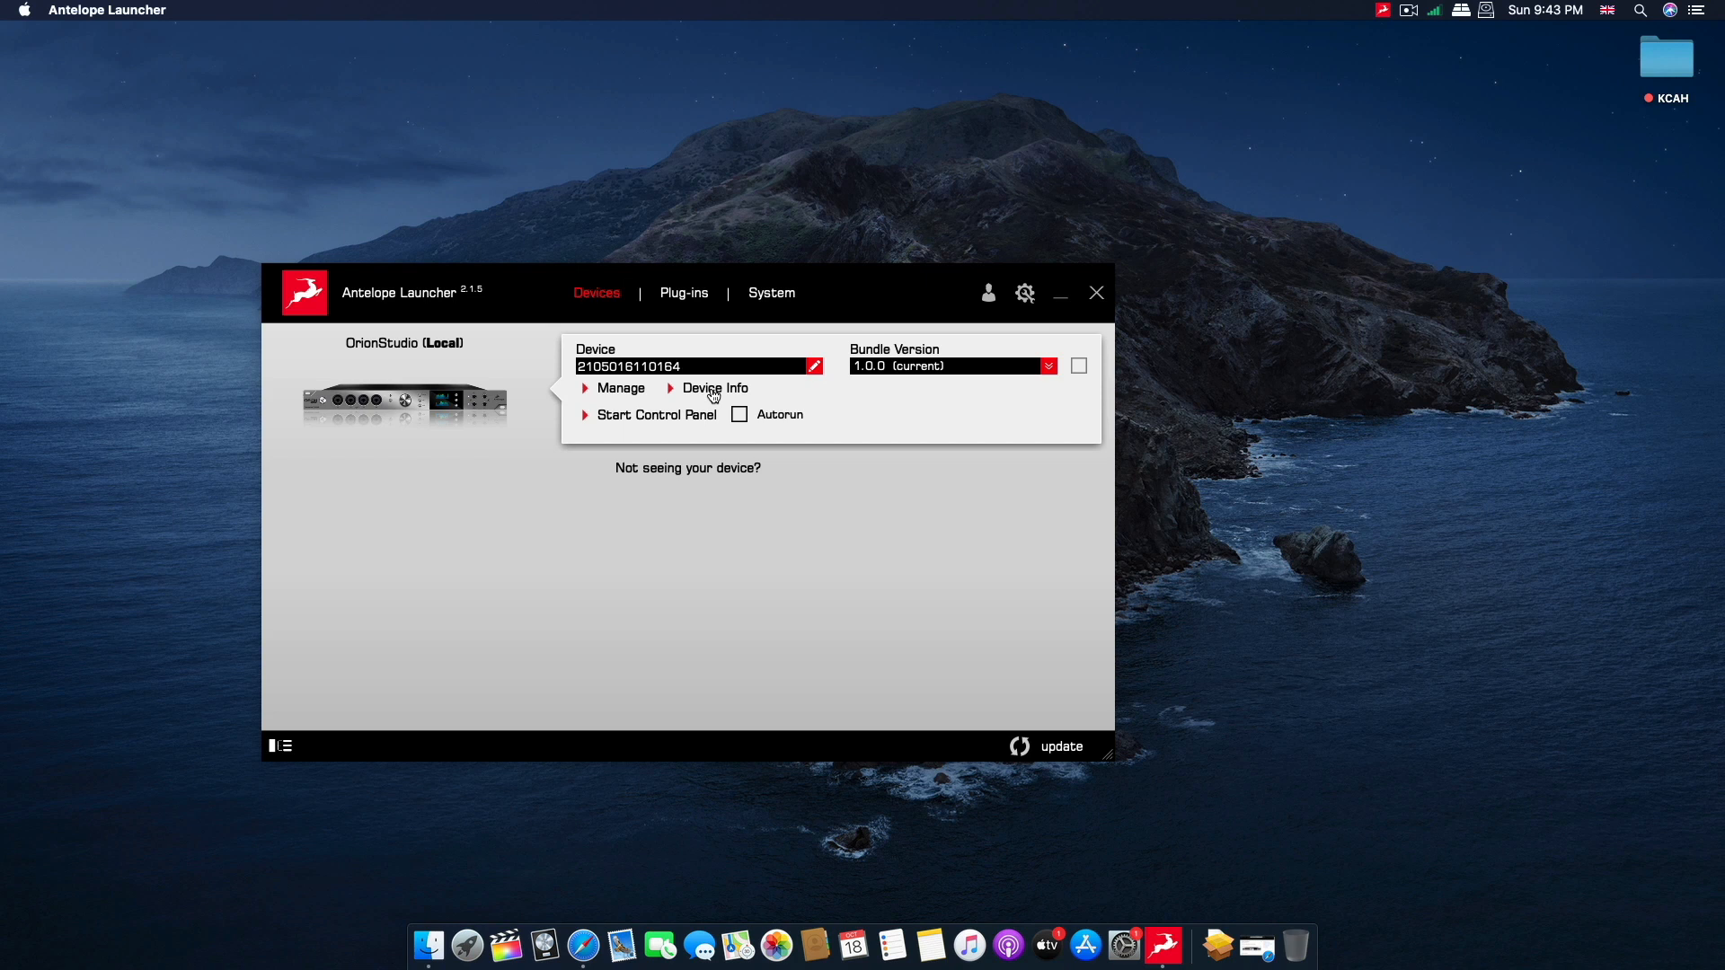
Open and power on the Orion Studio control panel from the launcher, and minimise the Antelope Launcher window.
mouse_move(714, 395)
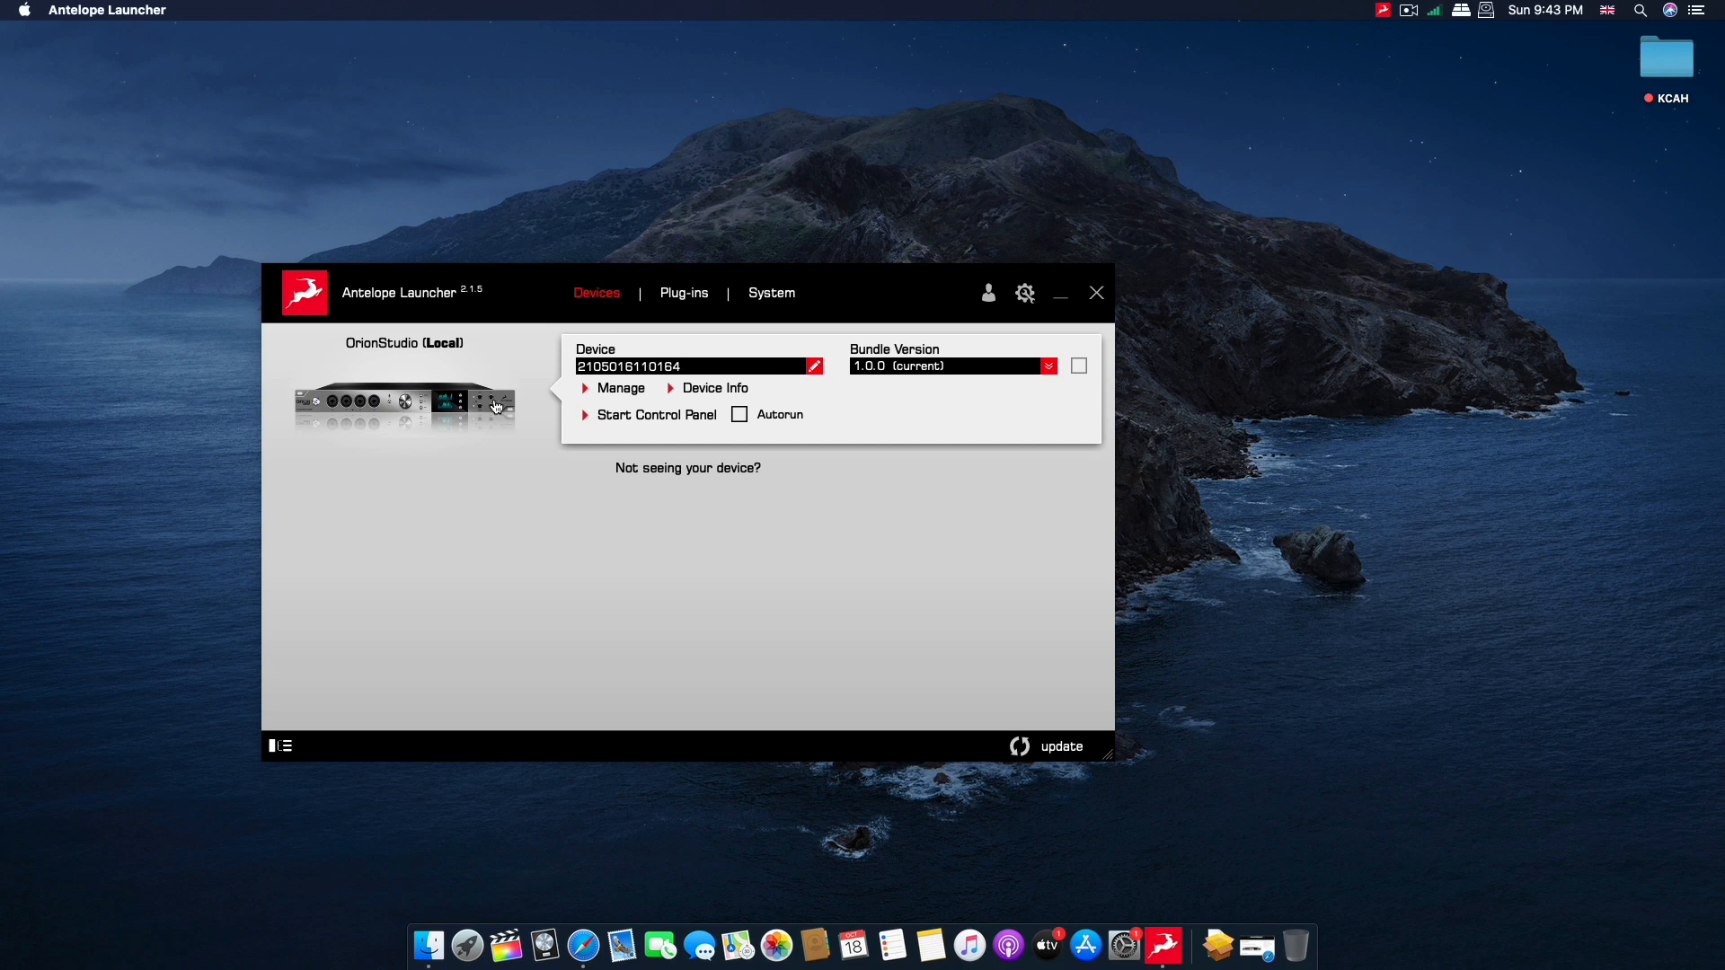
click(398, 411)
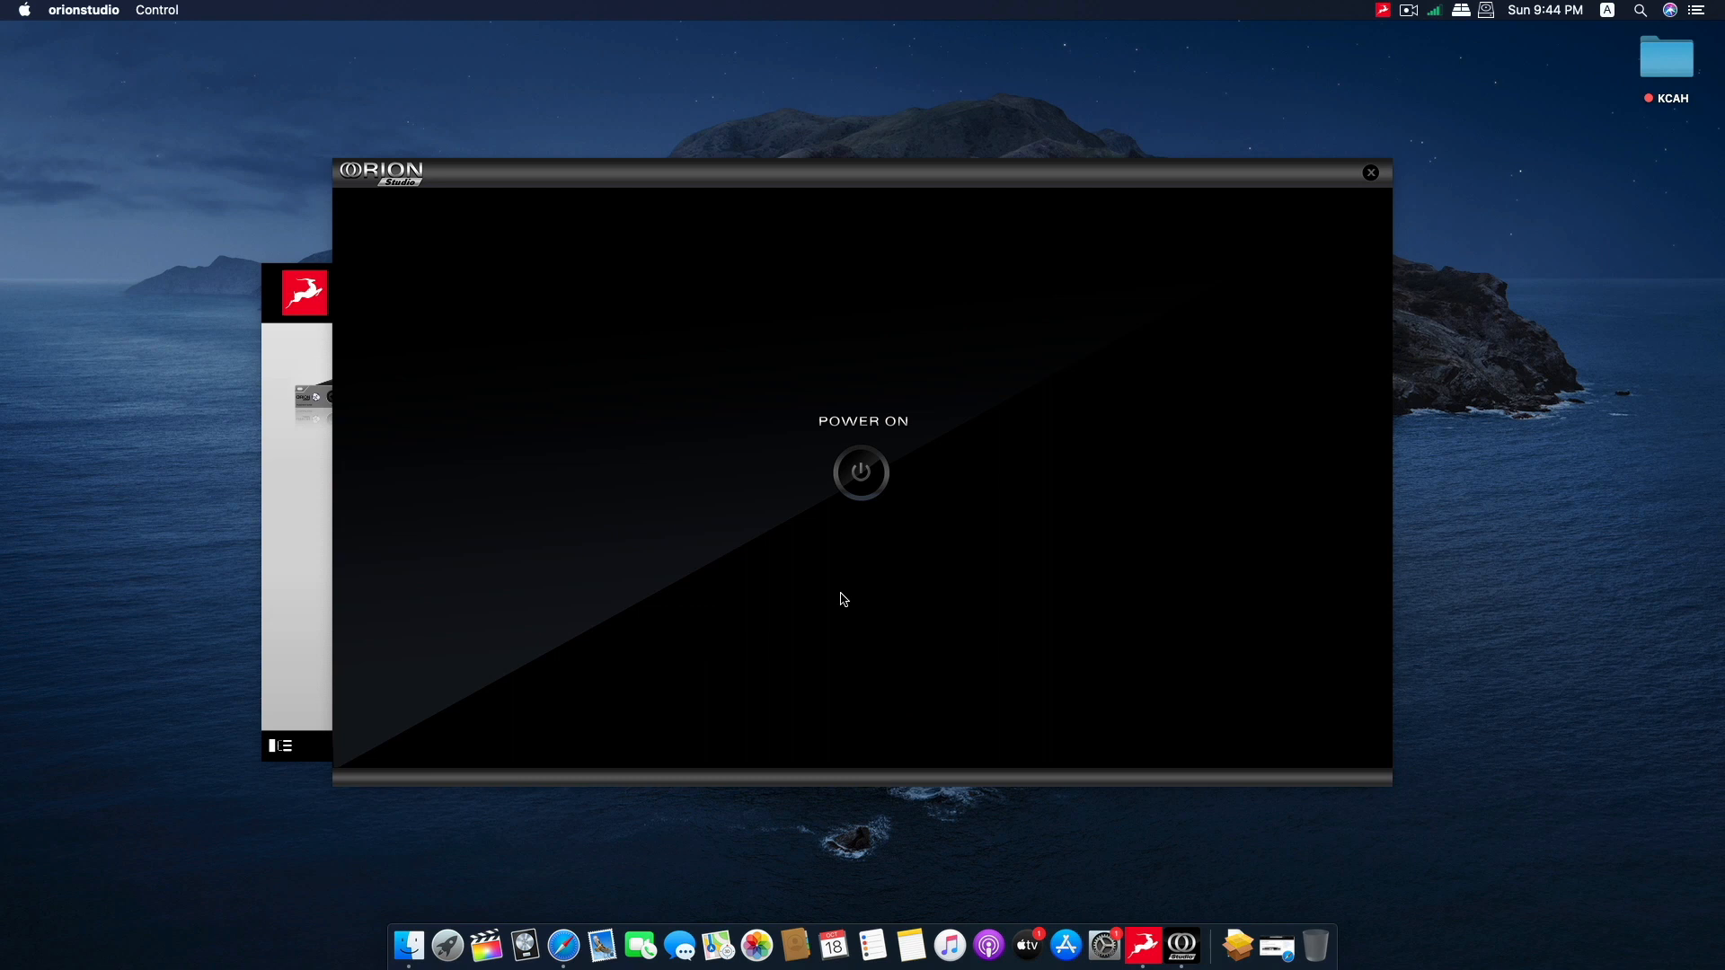
drag(856, 184, 834, 239)
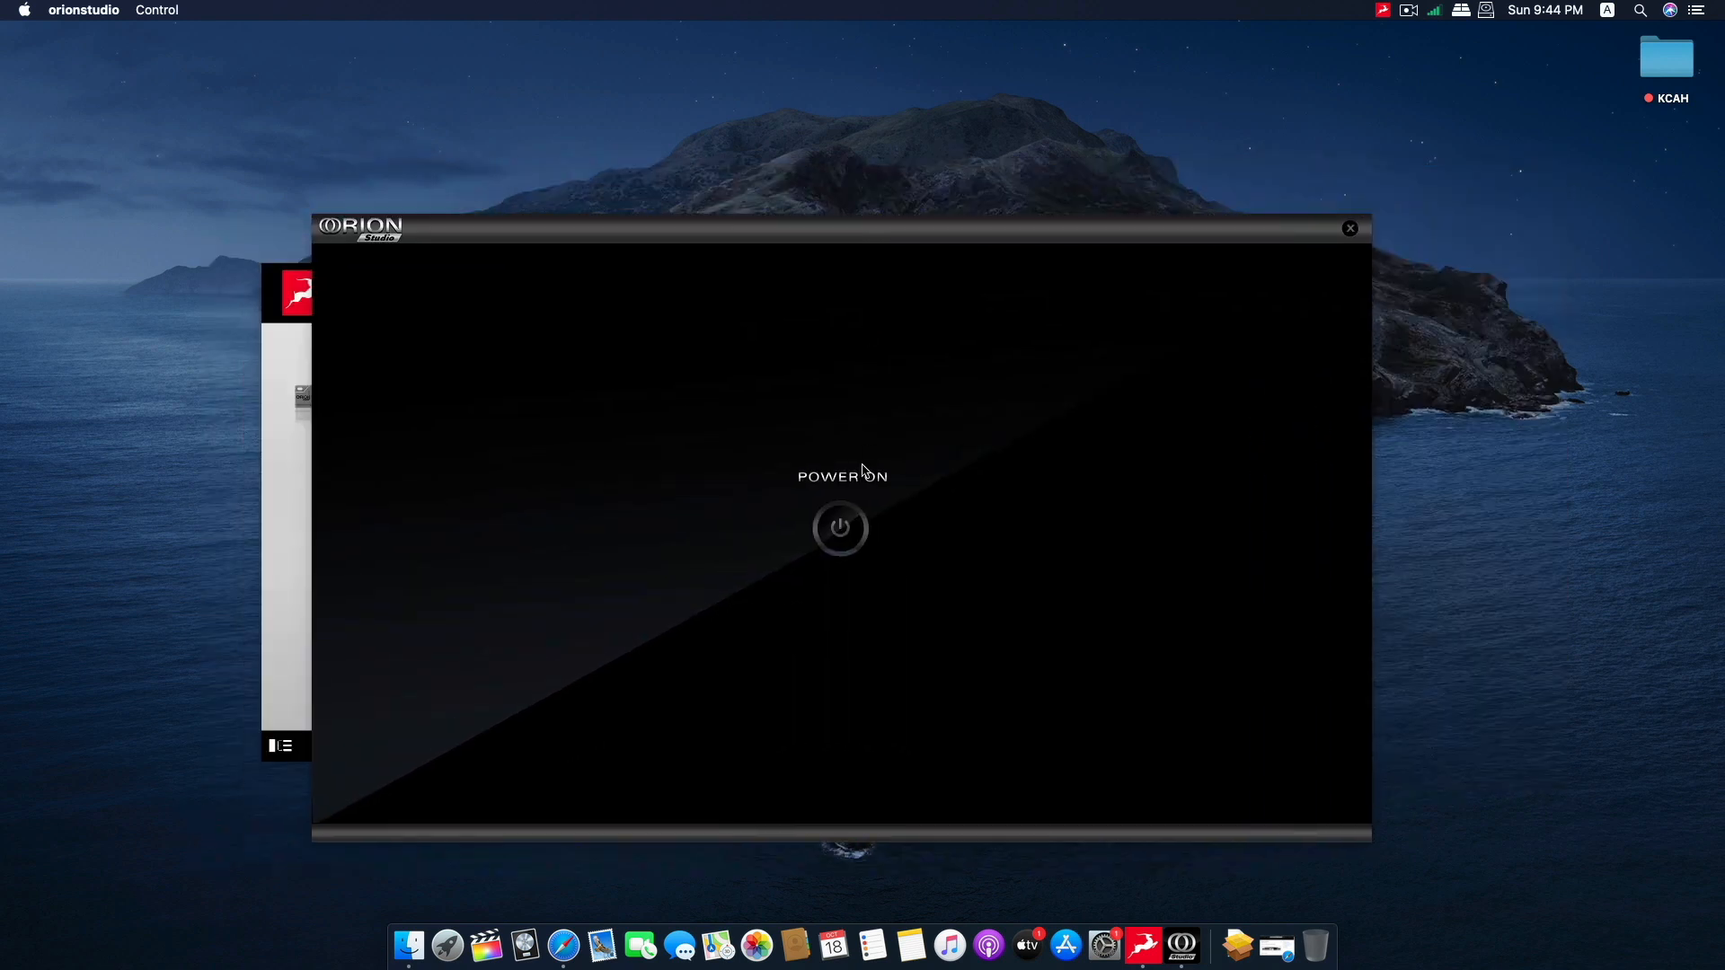
click(840, 528)
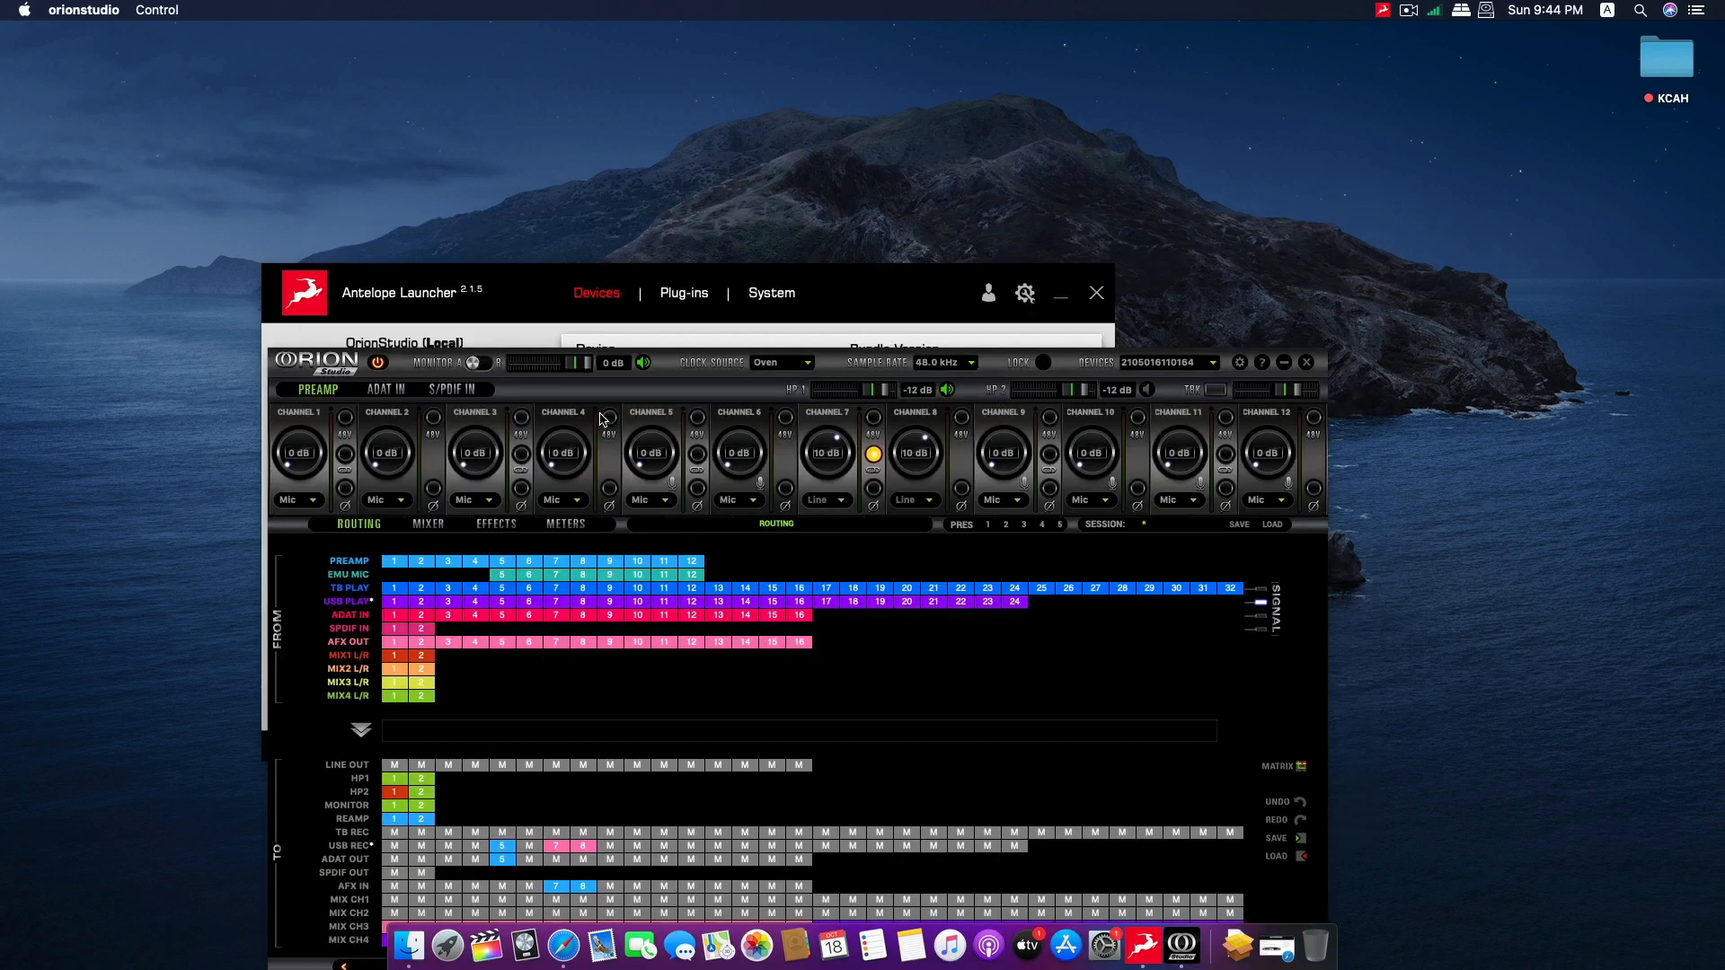
click(926, 288)
click(1061, 295)
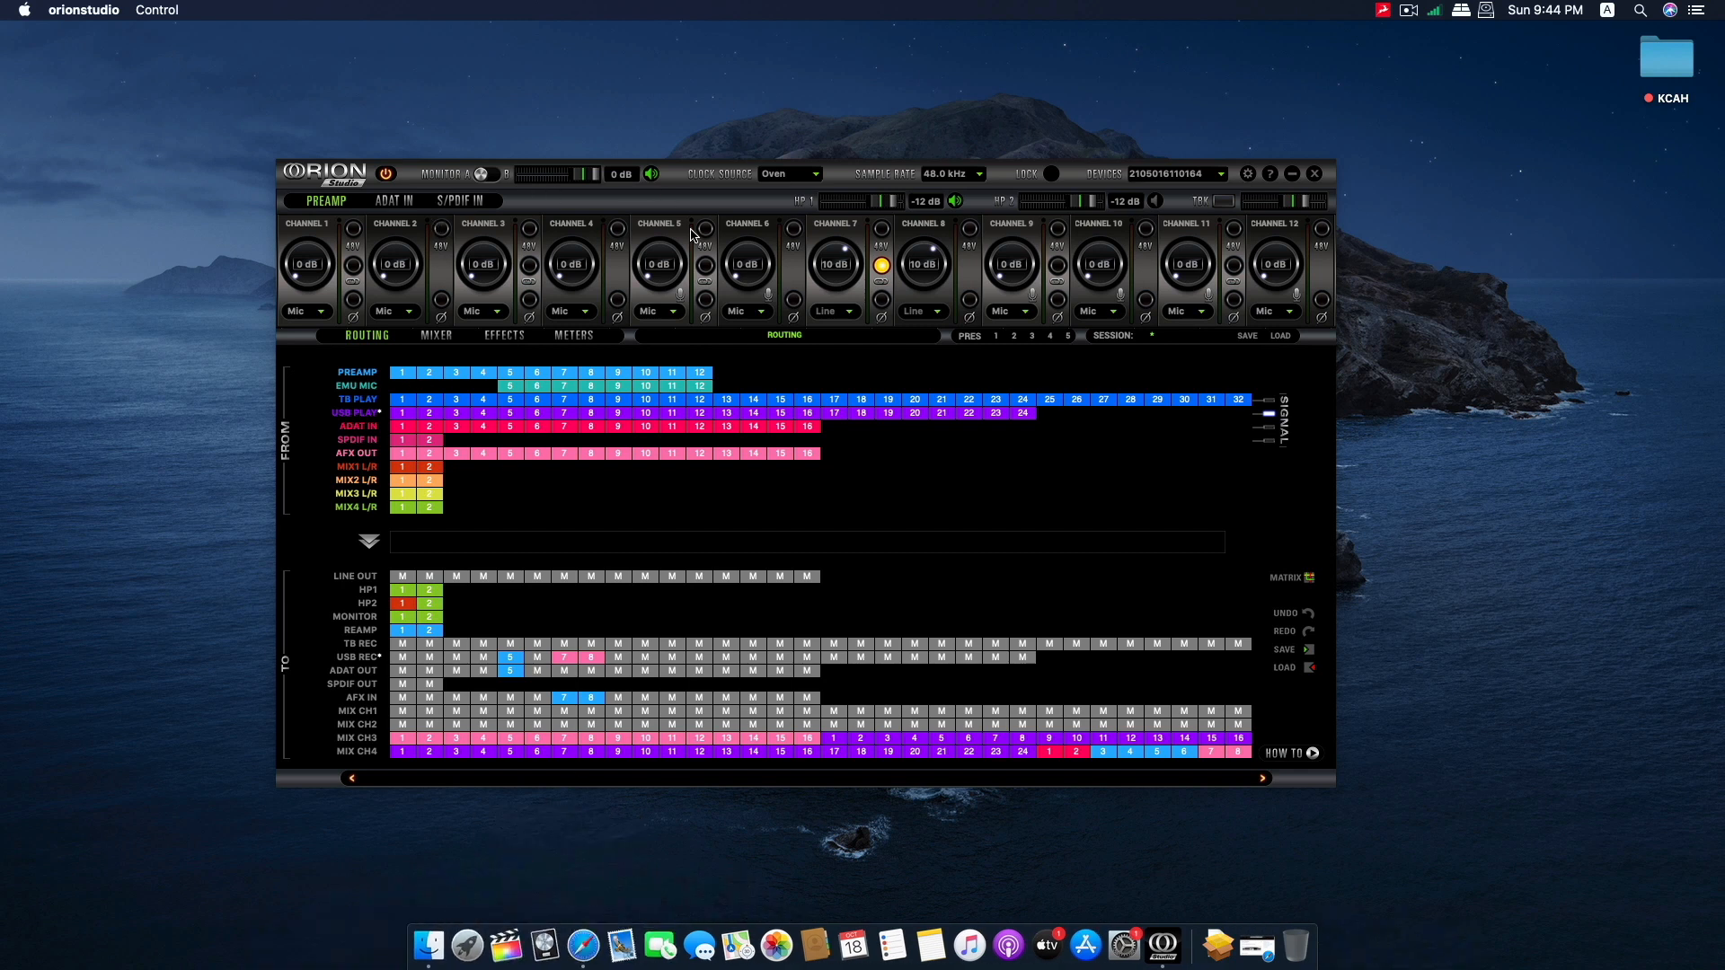
Check the sound output device in the macOS Sound preferences and close System Preferences.
click(1118, 916)
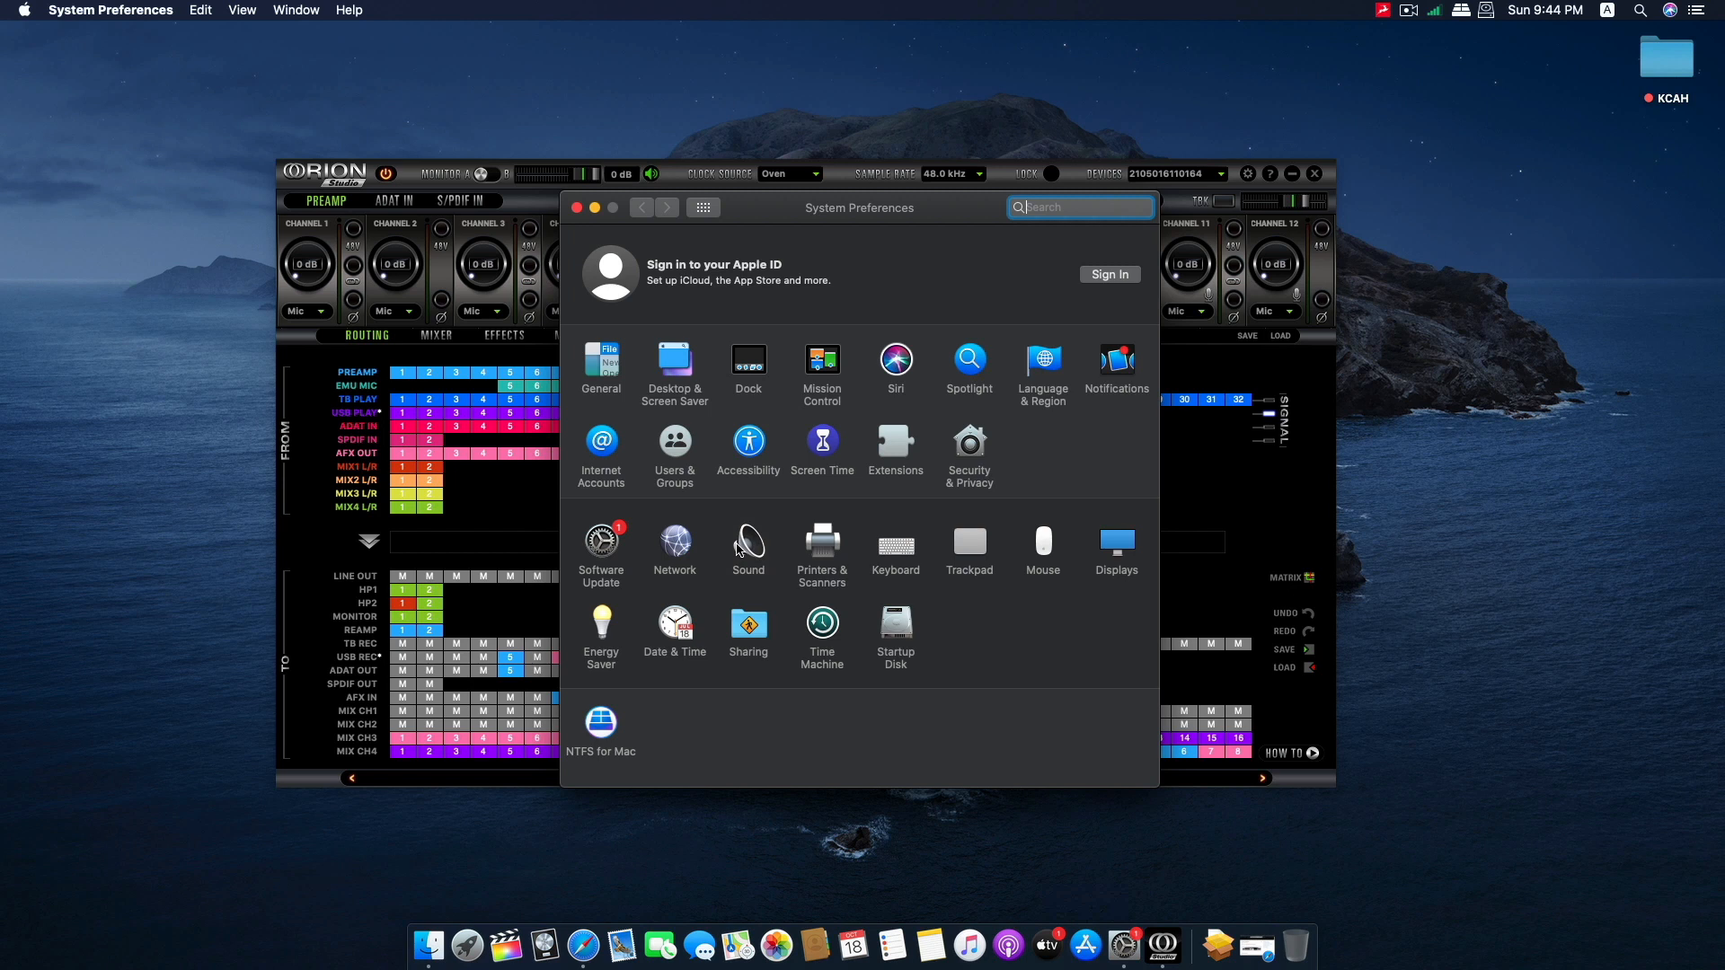
click(739, 549)
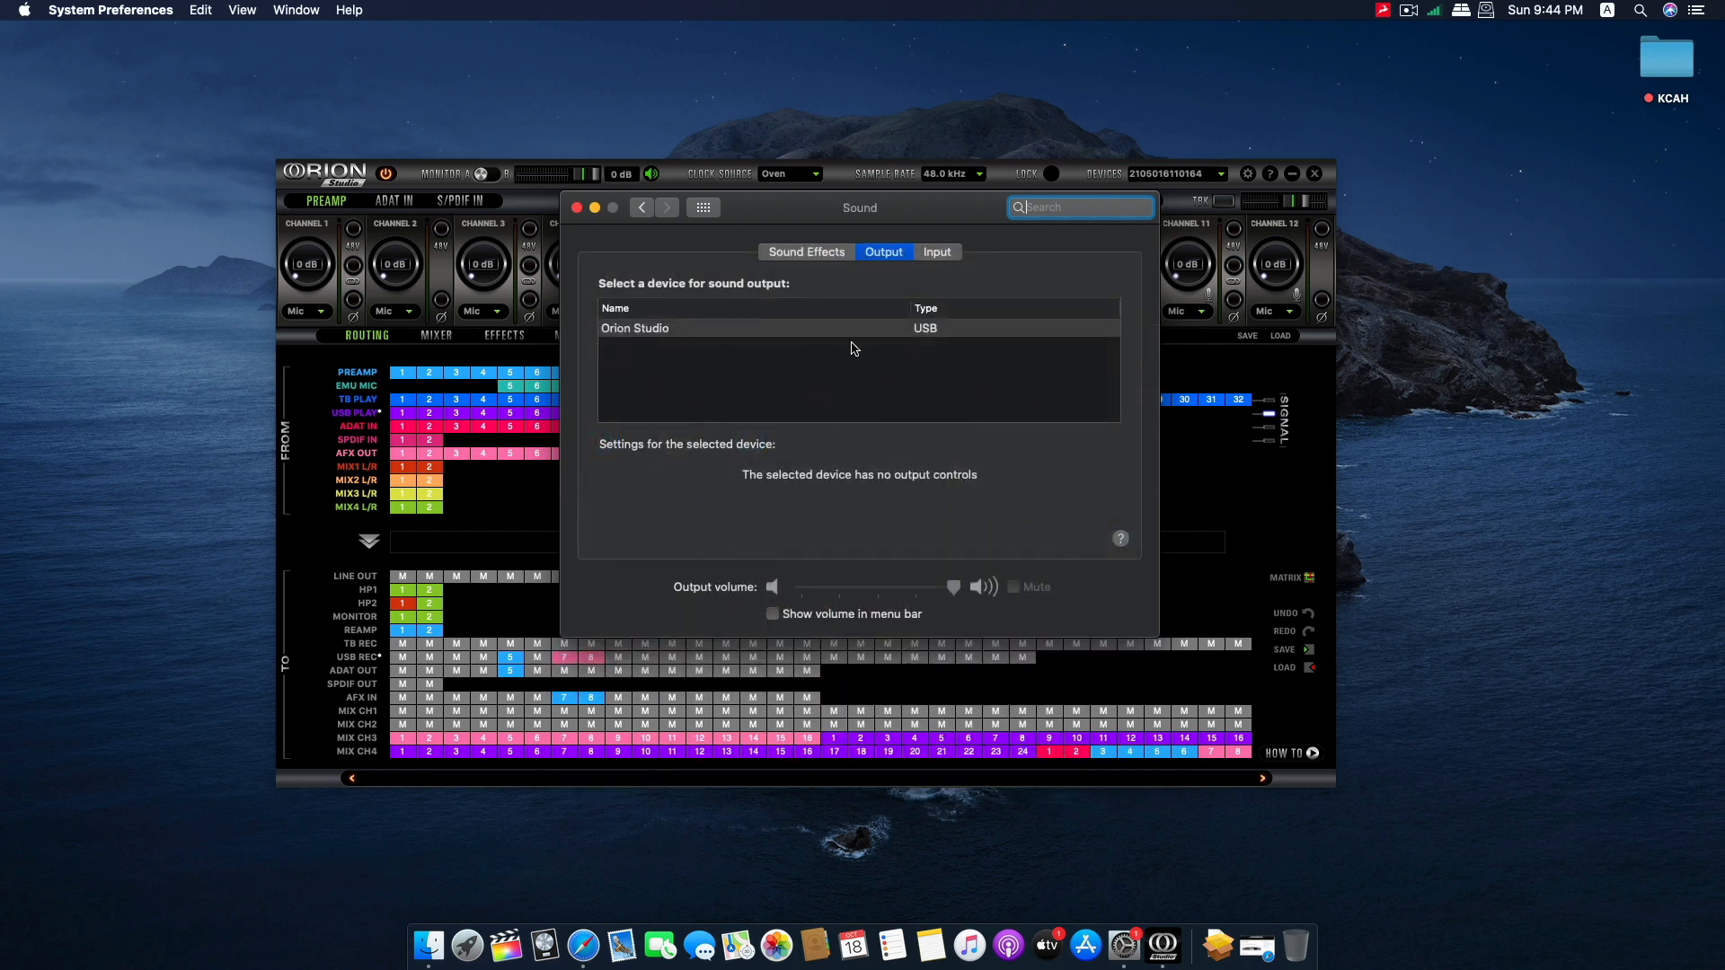
click(577, 208)
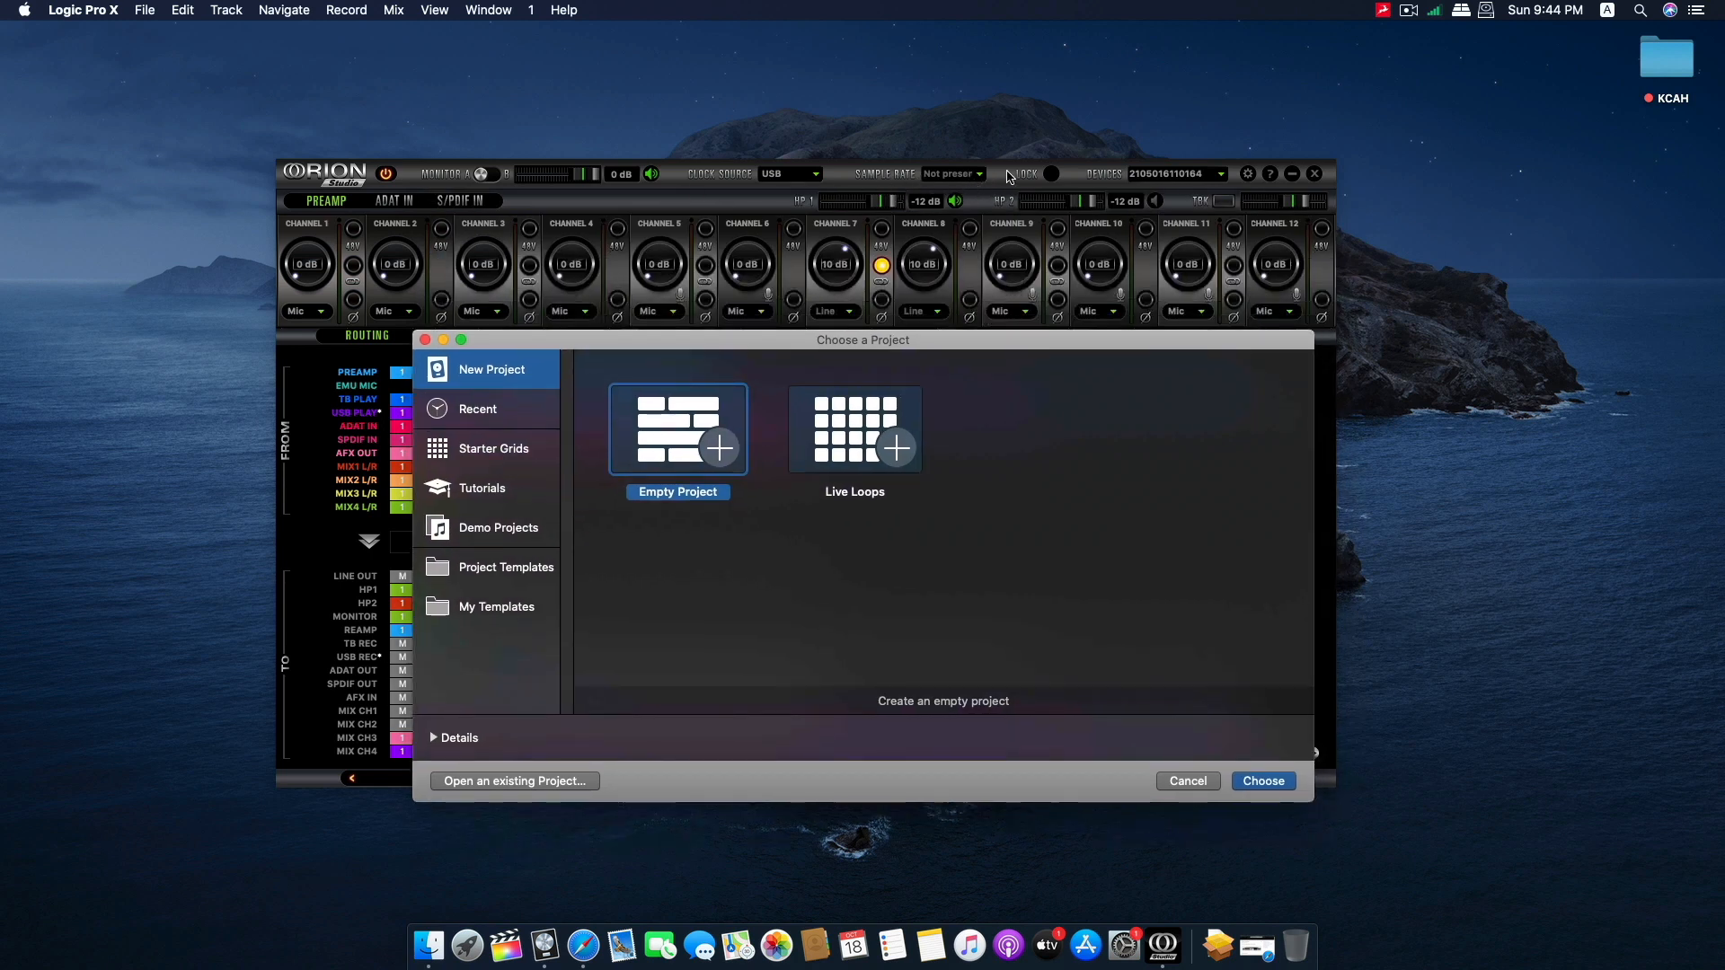
Create an empty Logic Pro X project with one software instrument track.
double_click(688, 452)
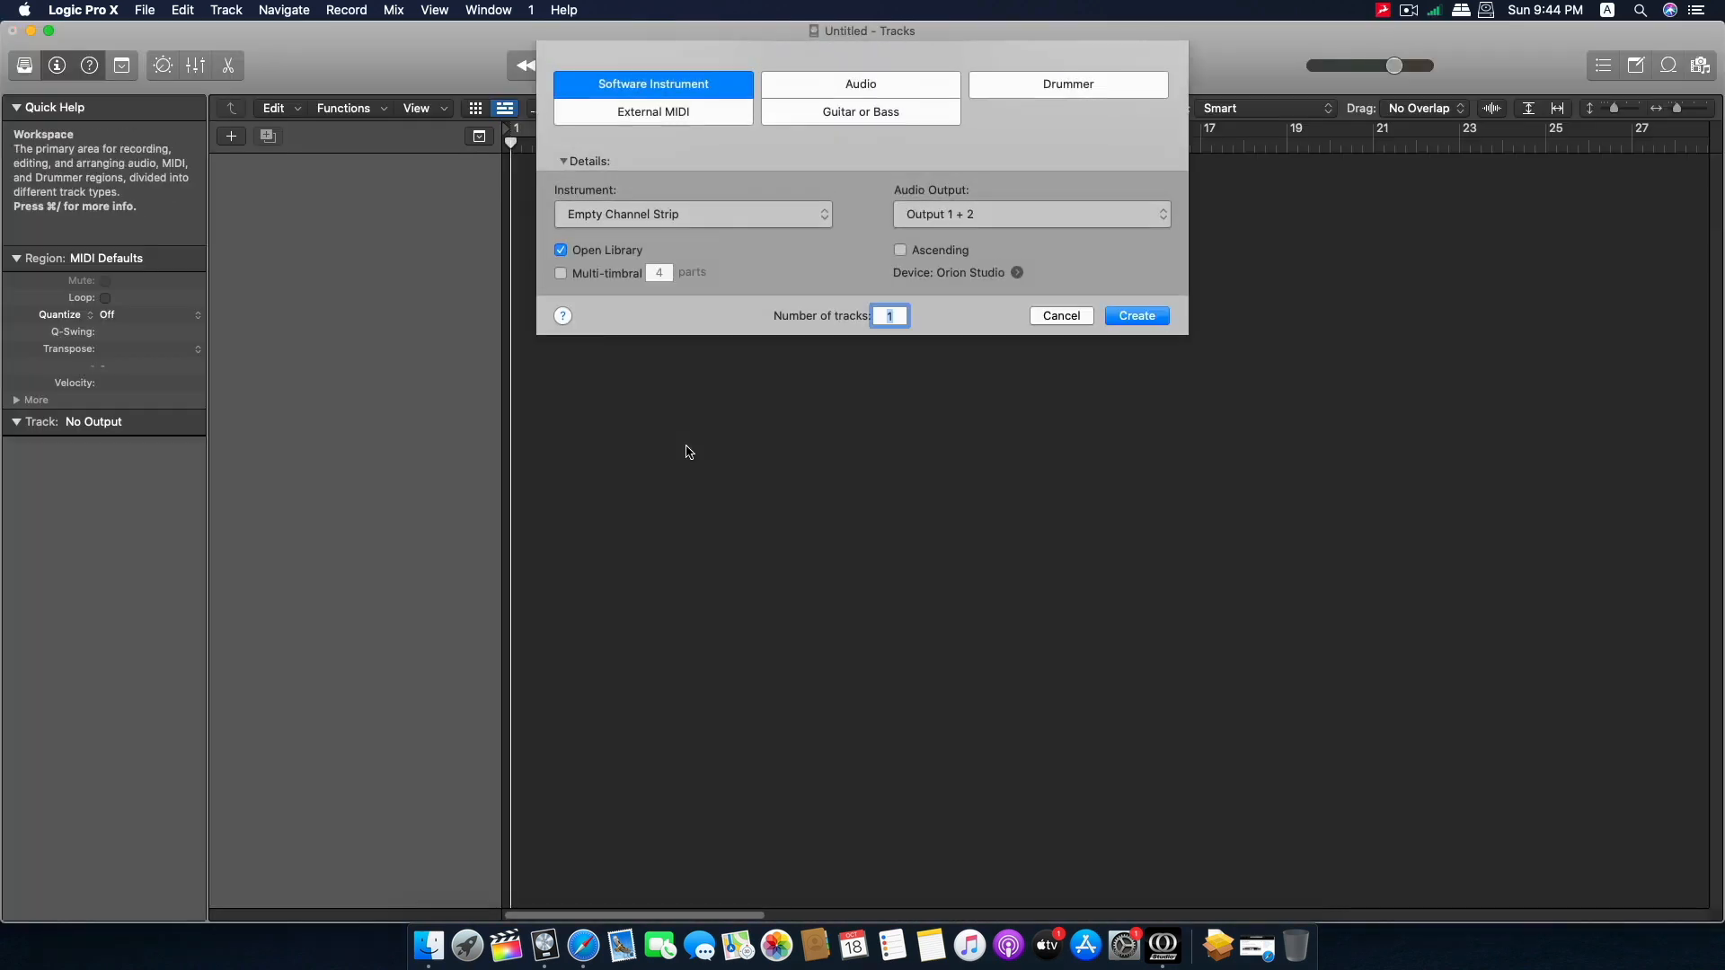
click(1138, 316)
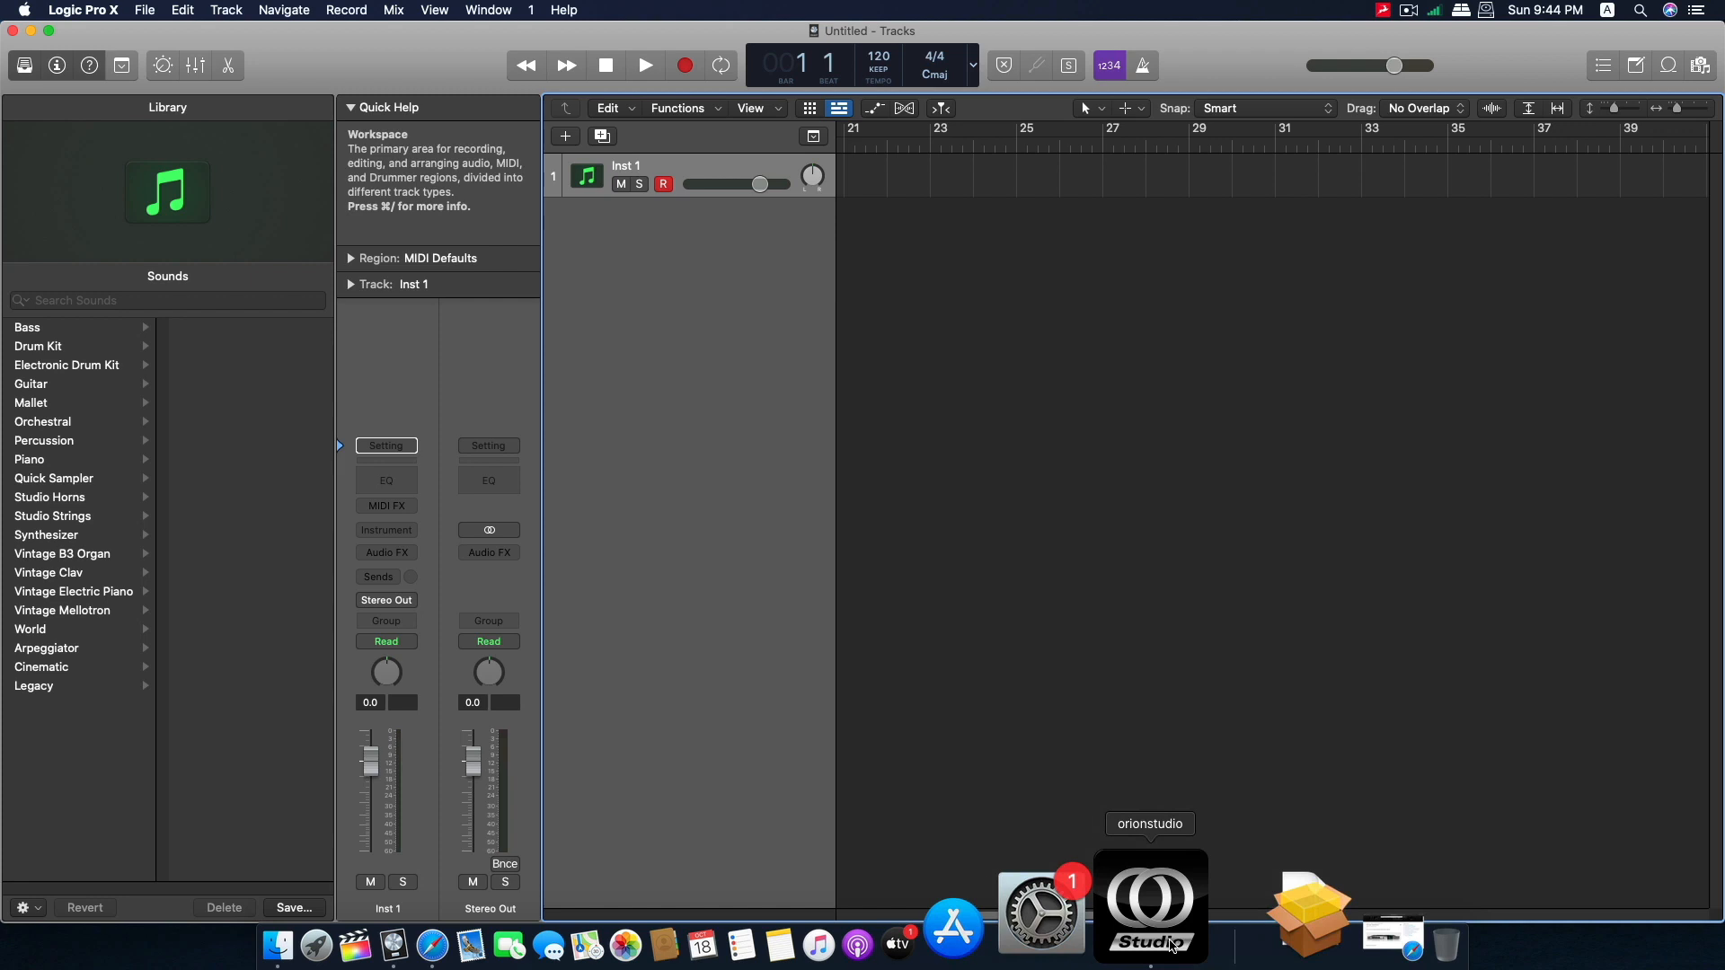
Check the sample rate in the Orion Studio control panel and the audio devices in the Logic Pro X preferences.
click(1170, 940)
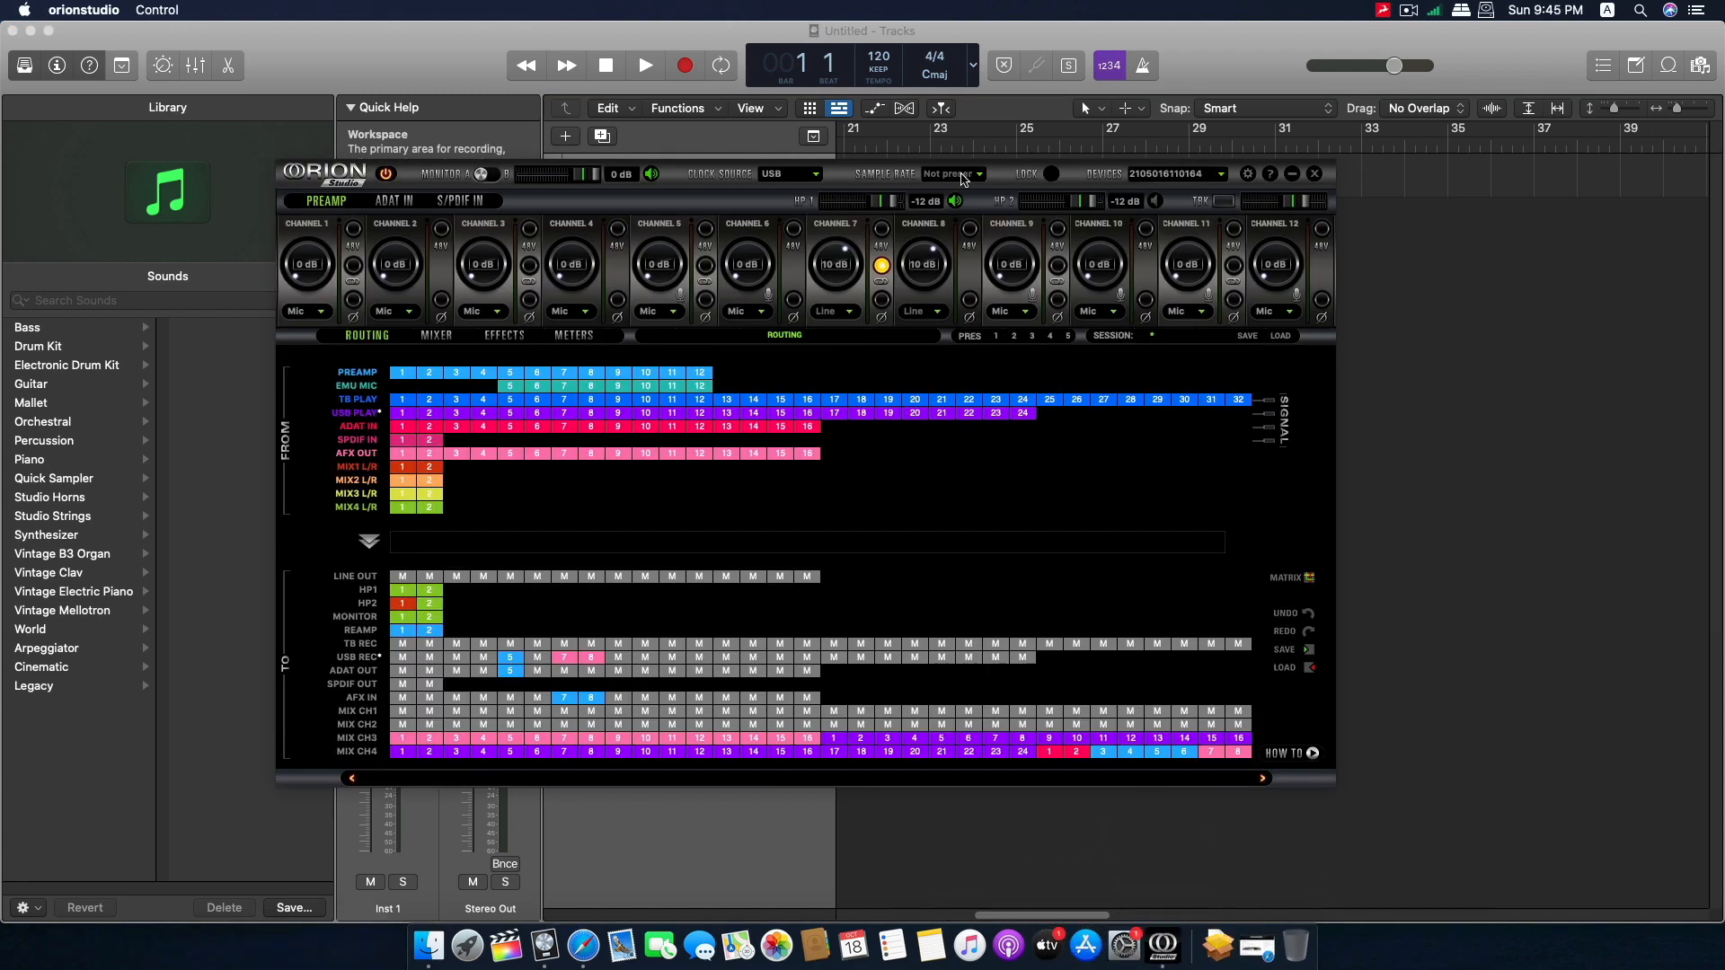
click(155, 47)
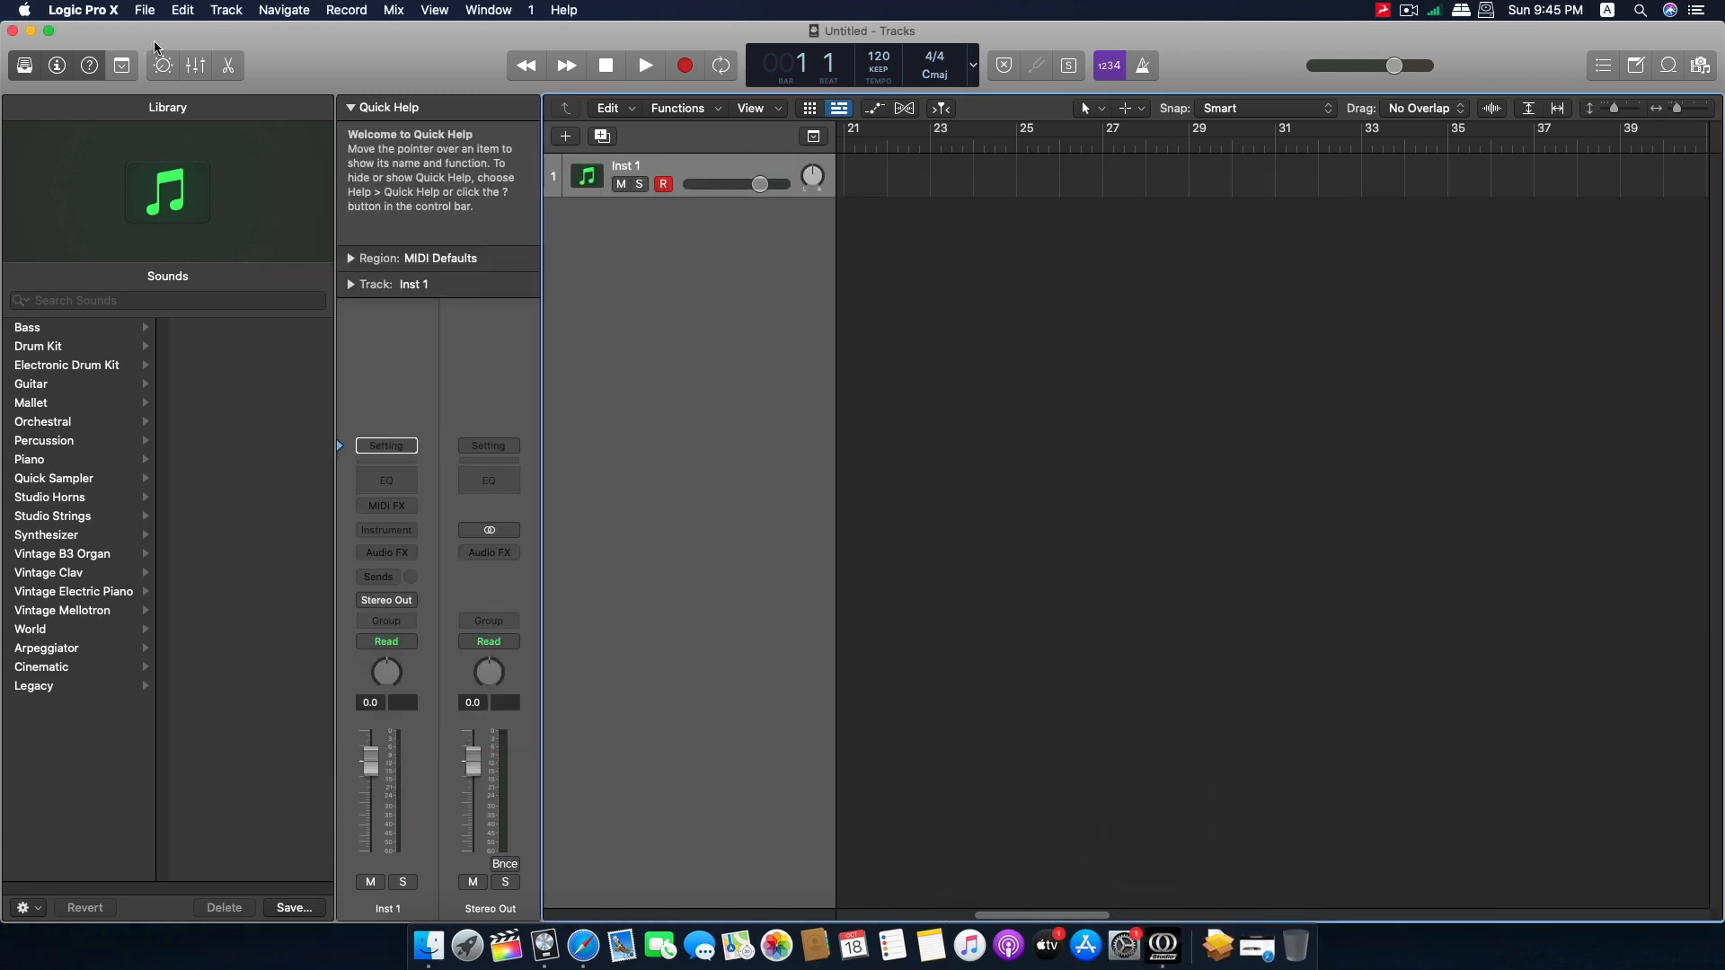
key(super+comma)
click(134, 111)
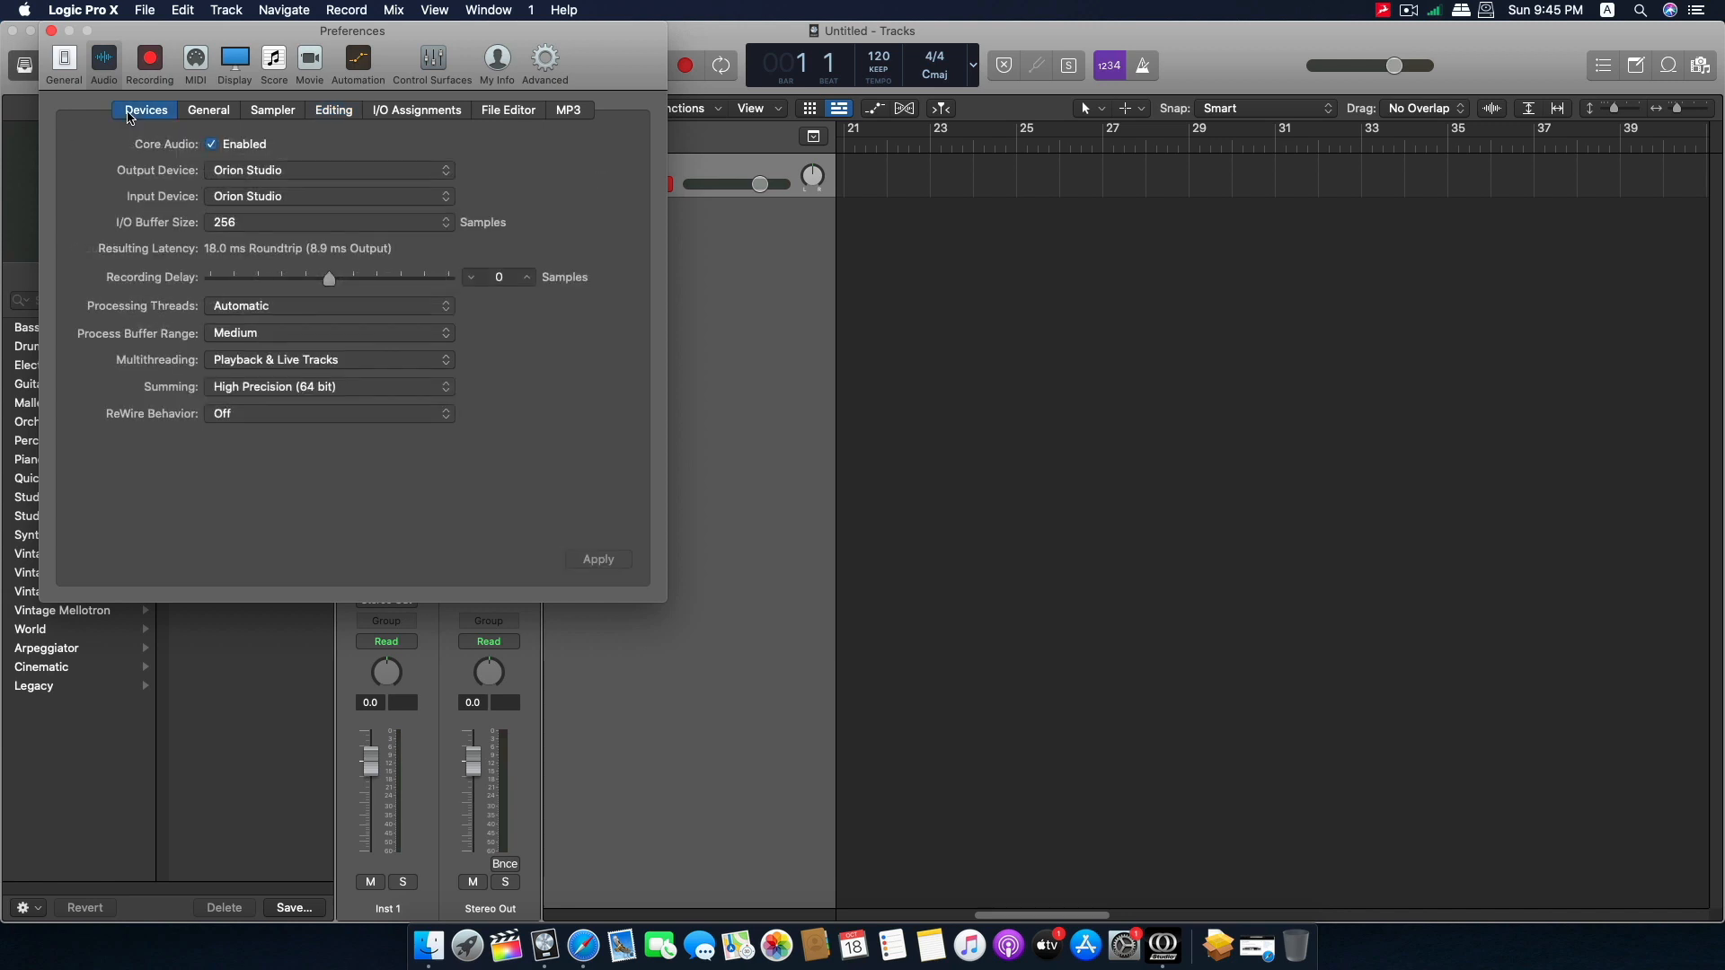
click(53, 32)
Set the project's audio sample rate to 48 kHz, compare it with the Orion Studio control panel, and close the project settings.
click(145, 10)
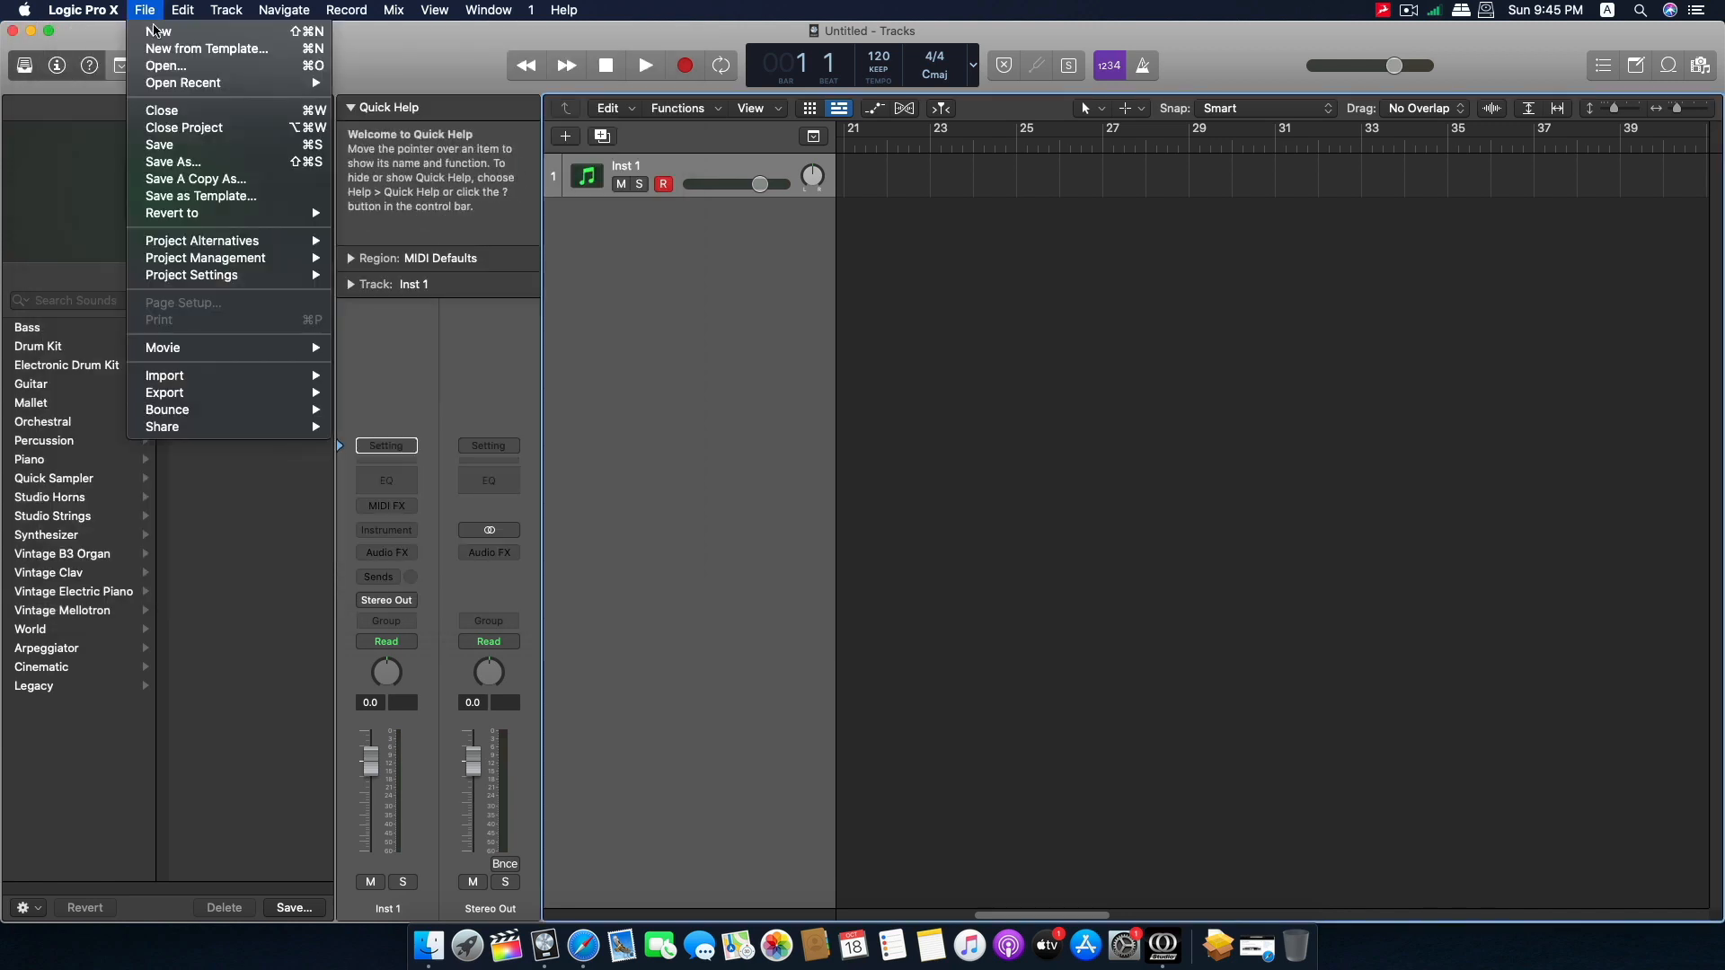
mouse_move(203, 277)
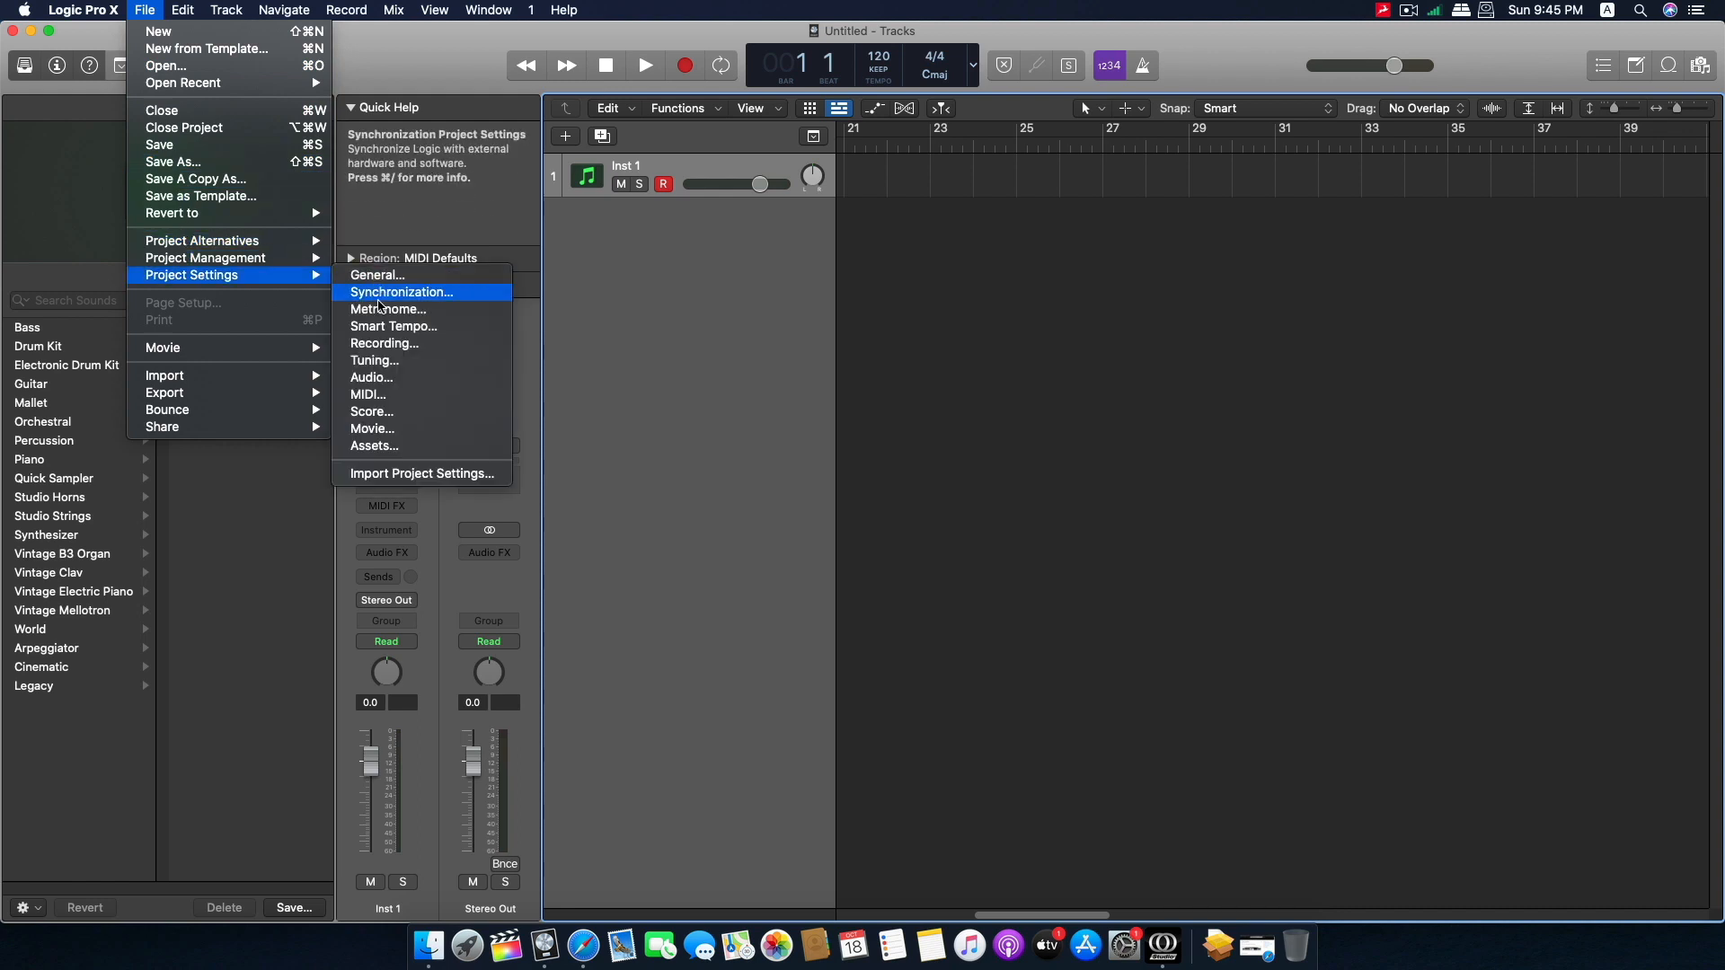
click(372, 377)
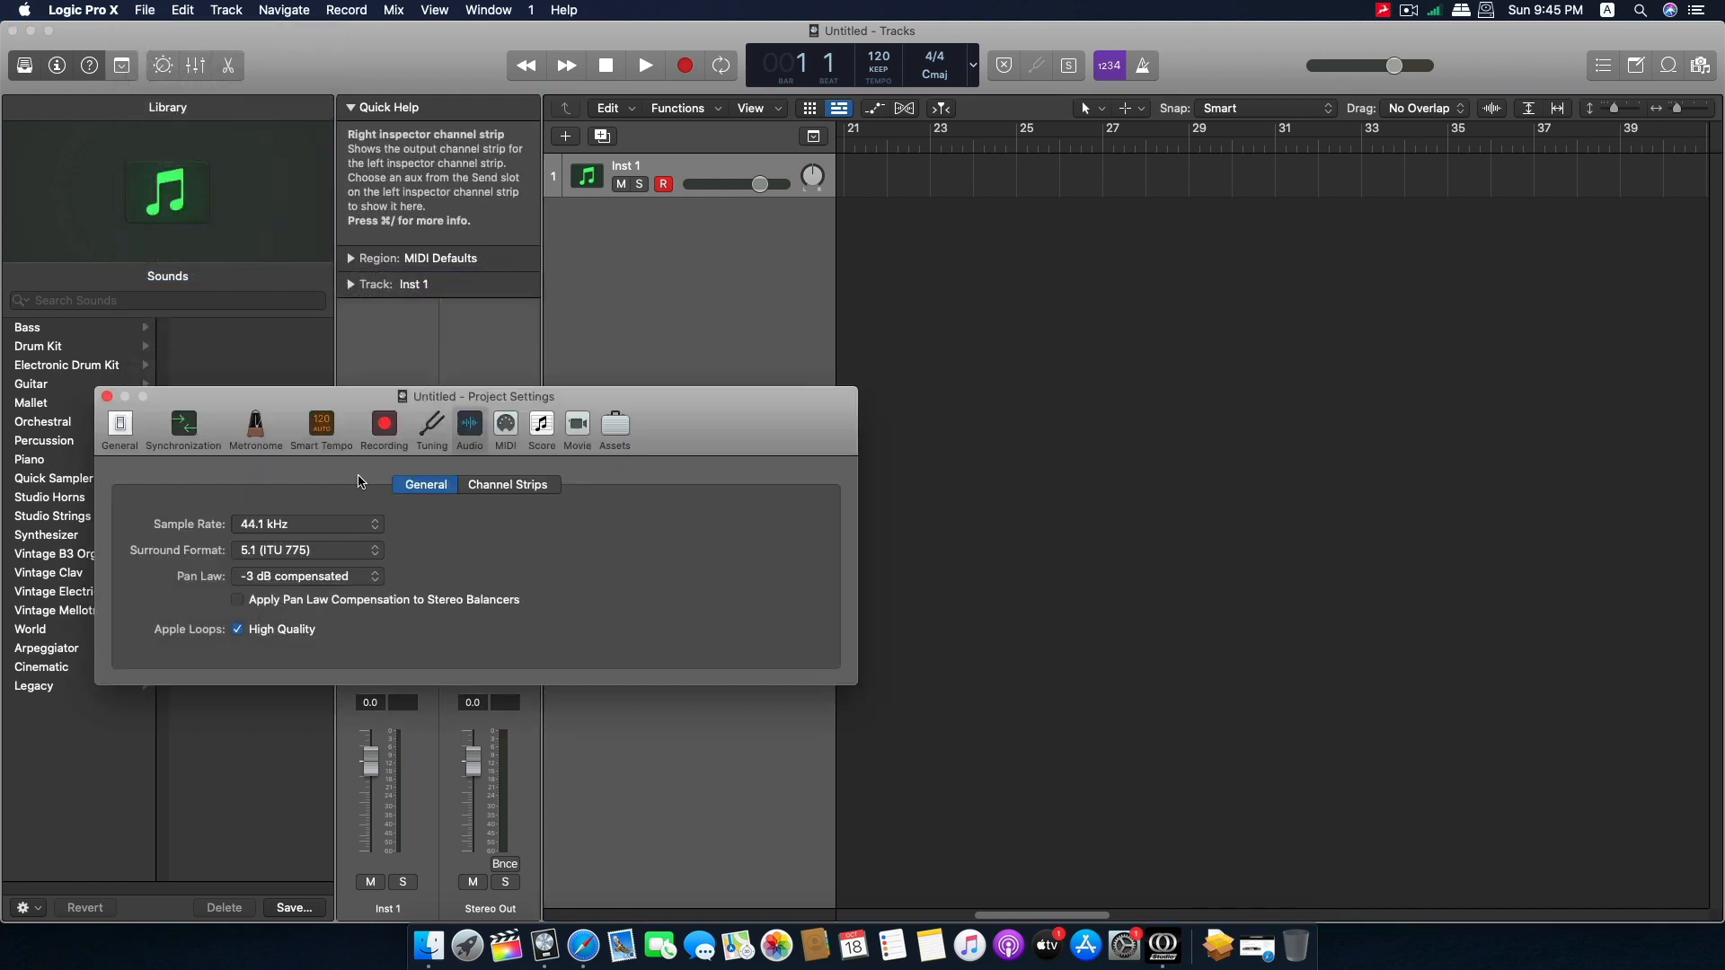
click(305, 525)
click(301, 541)
click(1163, 945)
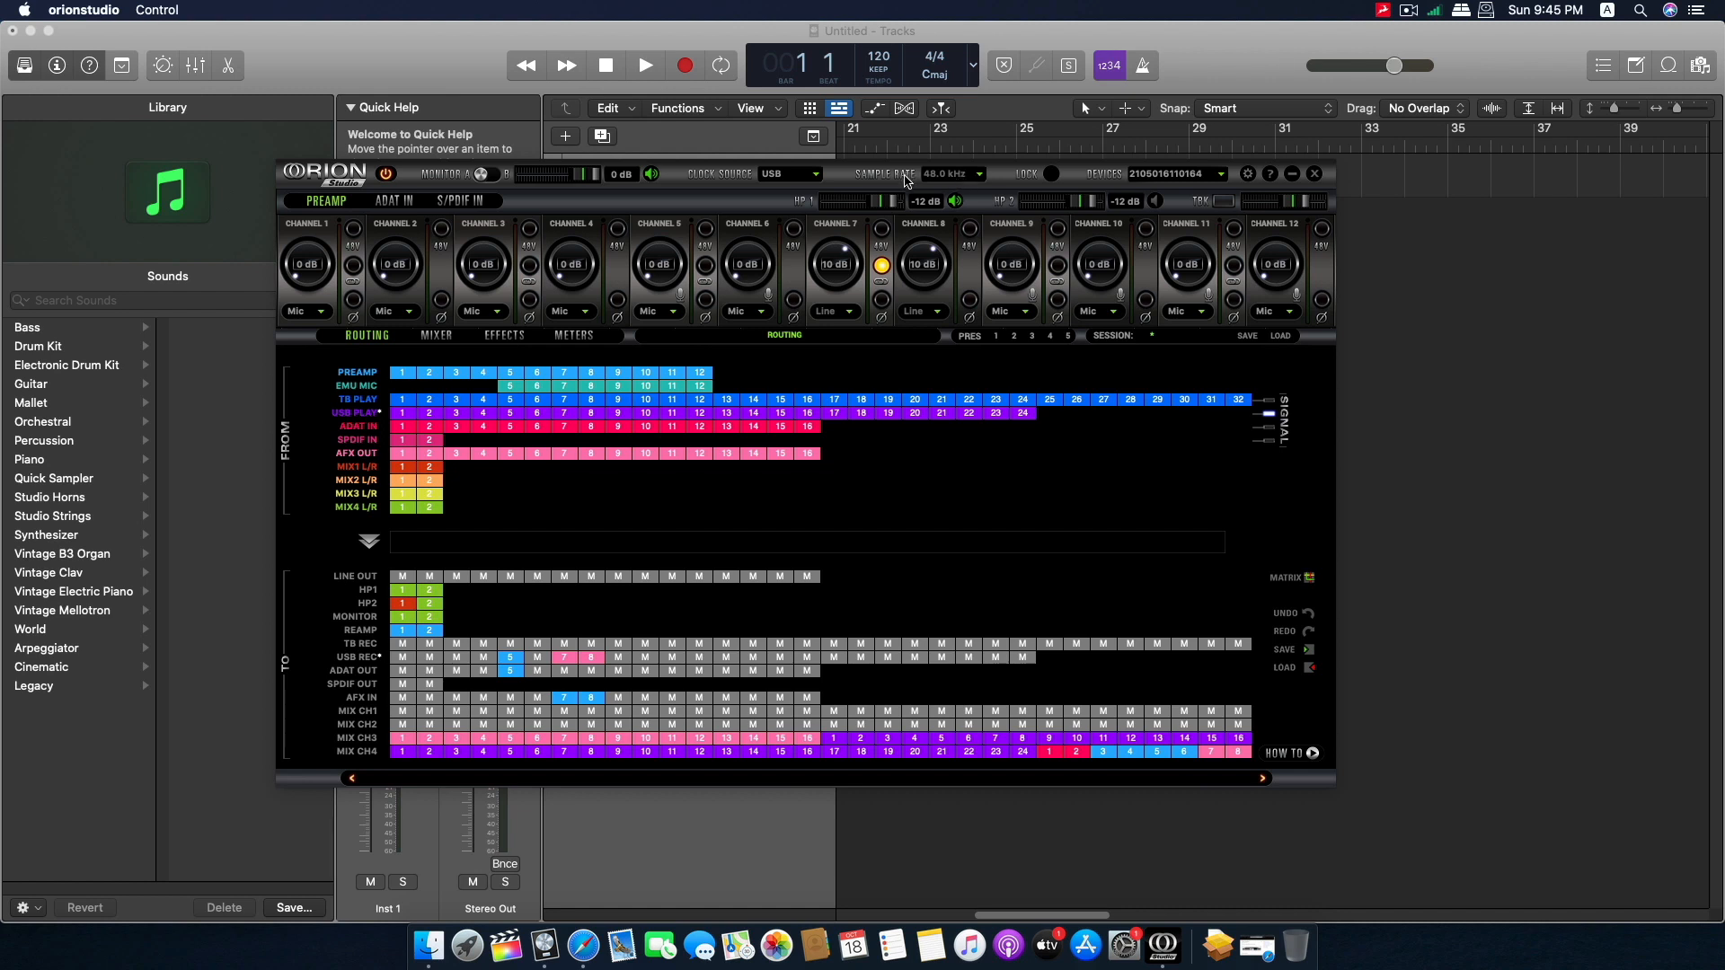
click(1486, 317)
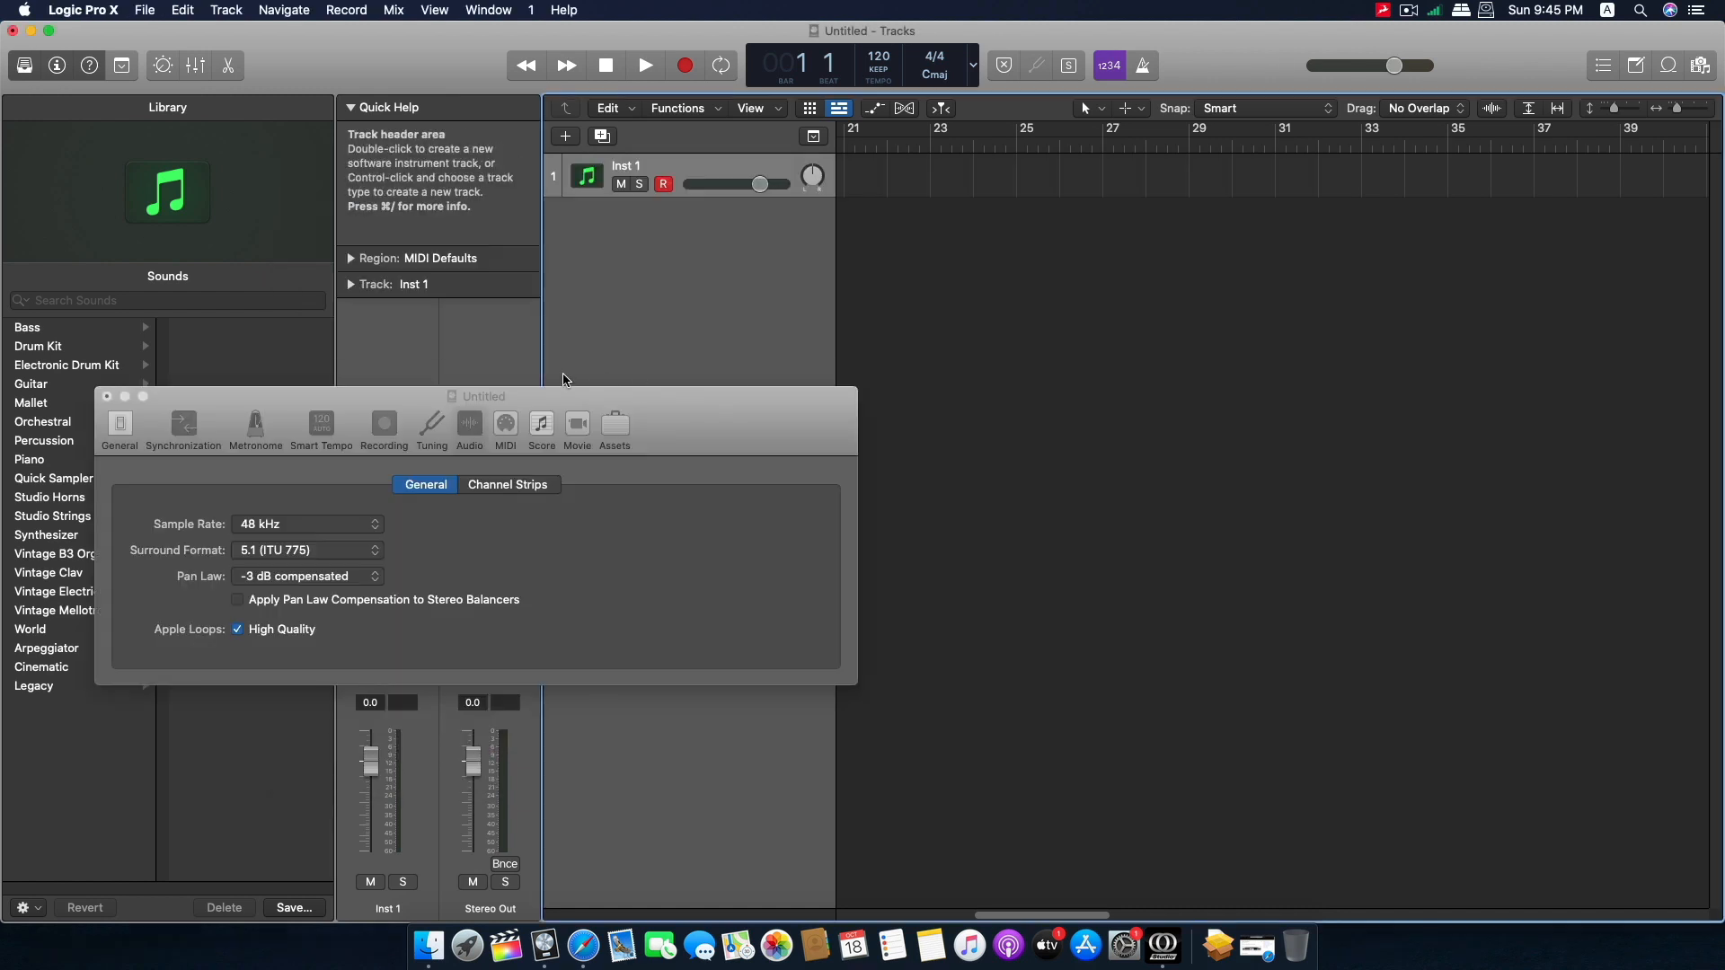
click(106, 398)
Add the 12-8 Acoustic Strum 01 loop at bar 20 on a new track and briefly play it.
click(1668, 66)
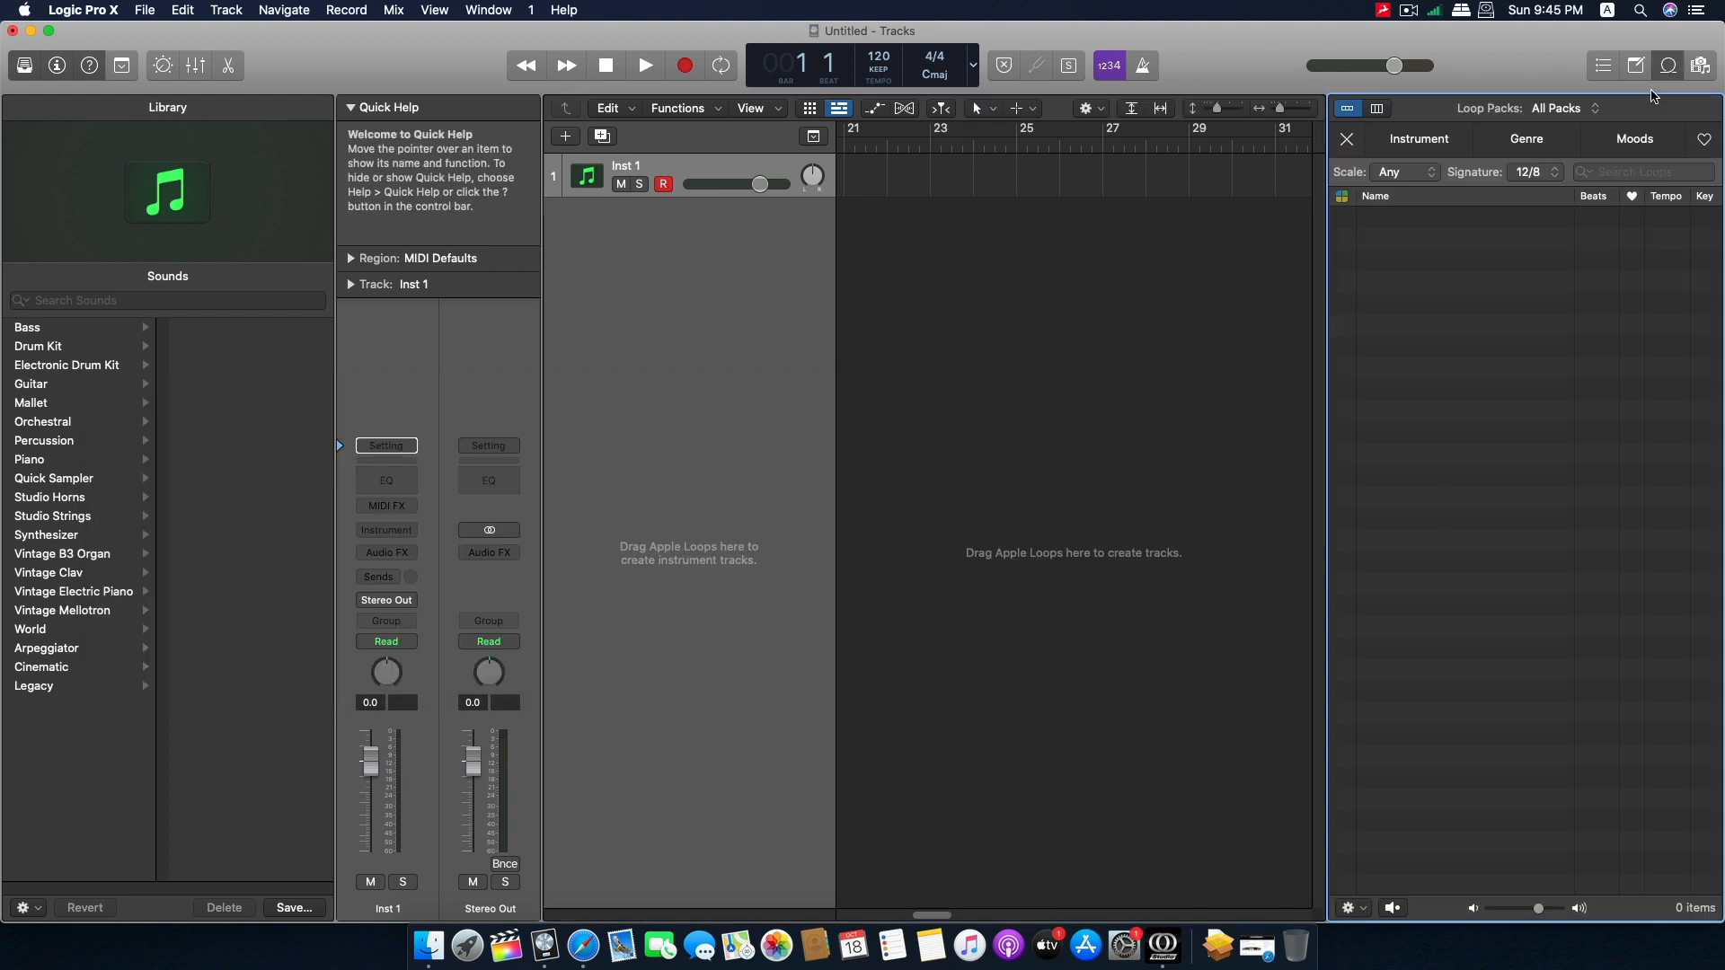
drag(1432, 435, 1002, 216)
double_click(1002, 144)
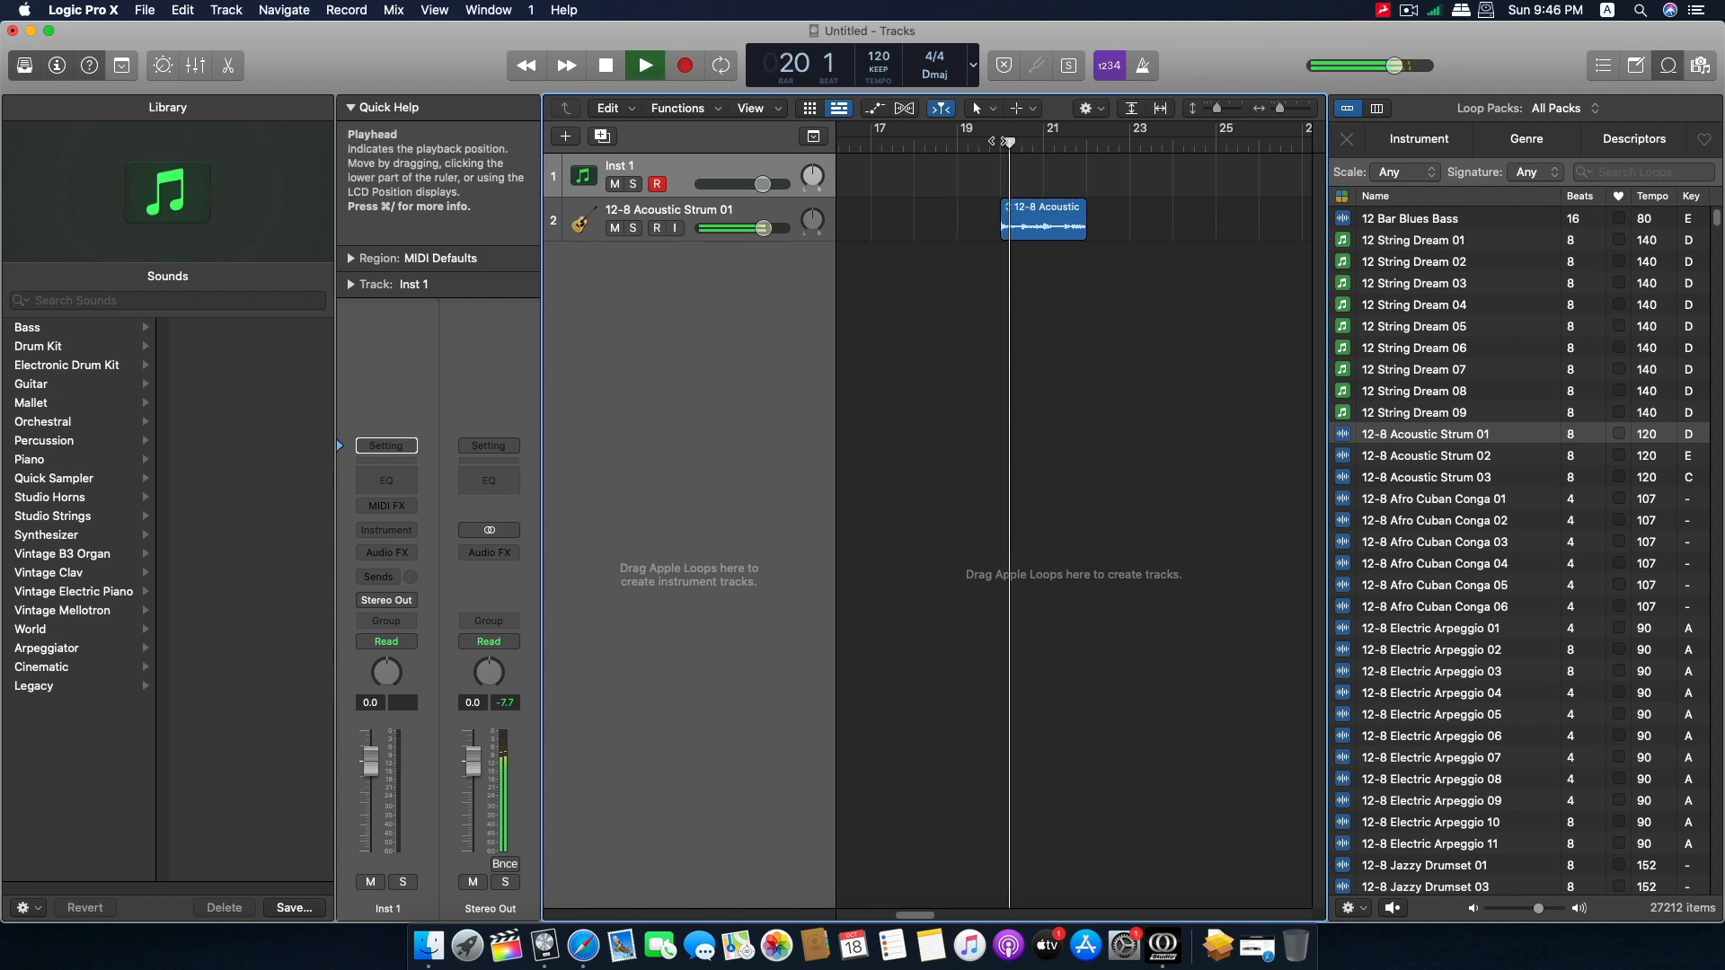
key(space)
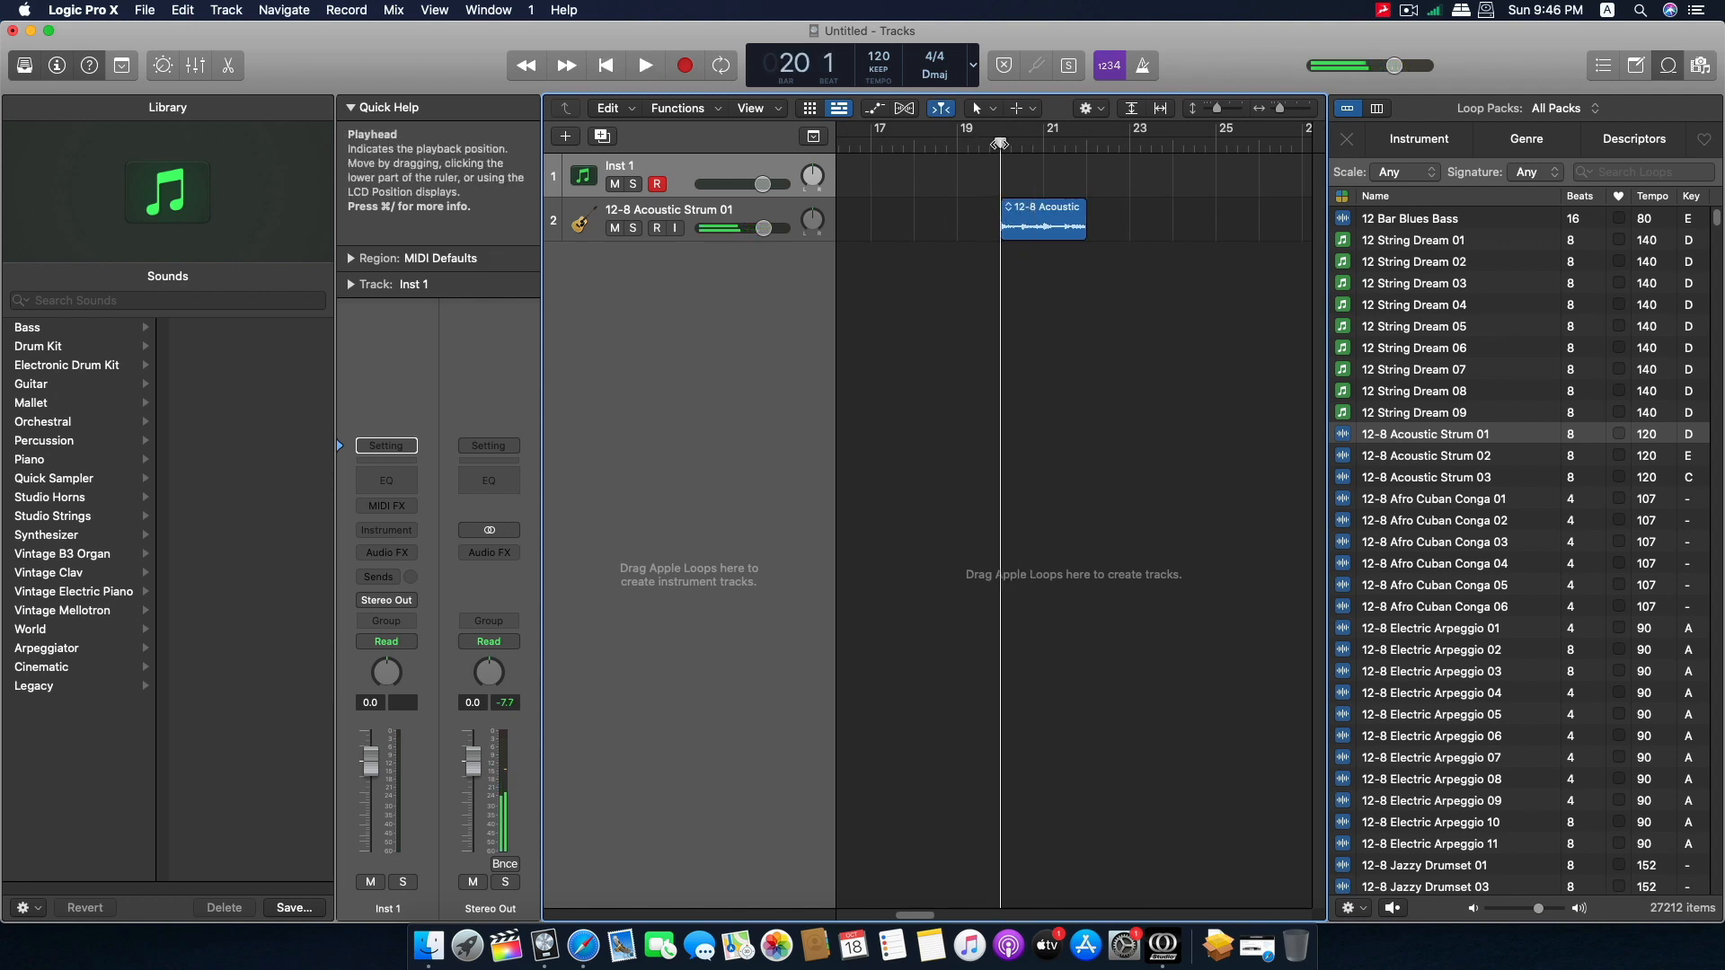
Play the acoustic loop while monitoring the USB Play meters in the Orion Studio control panel, placed below the tracks.
click(1168, 958)
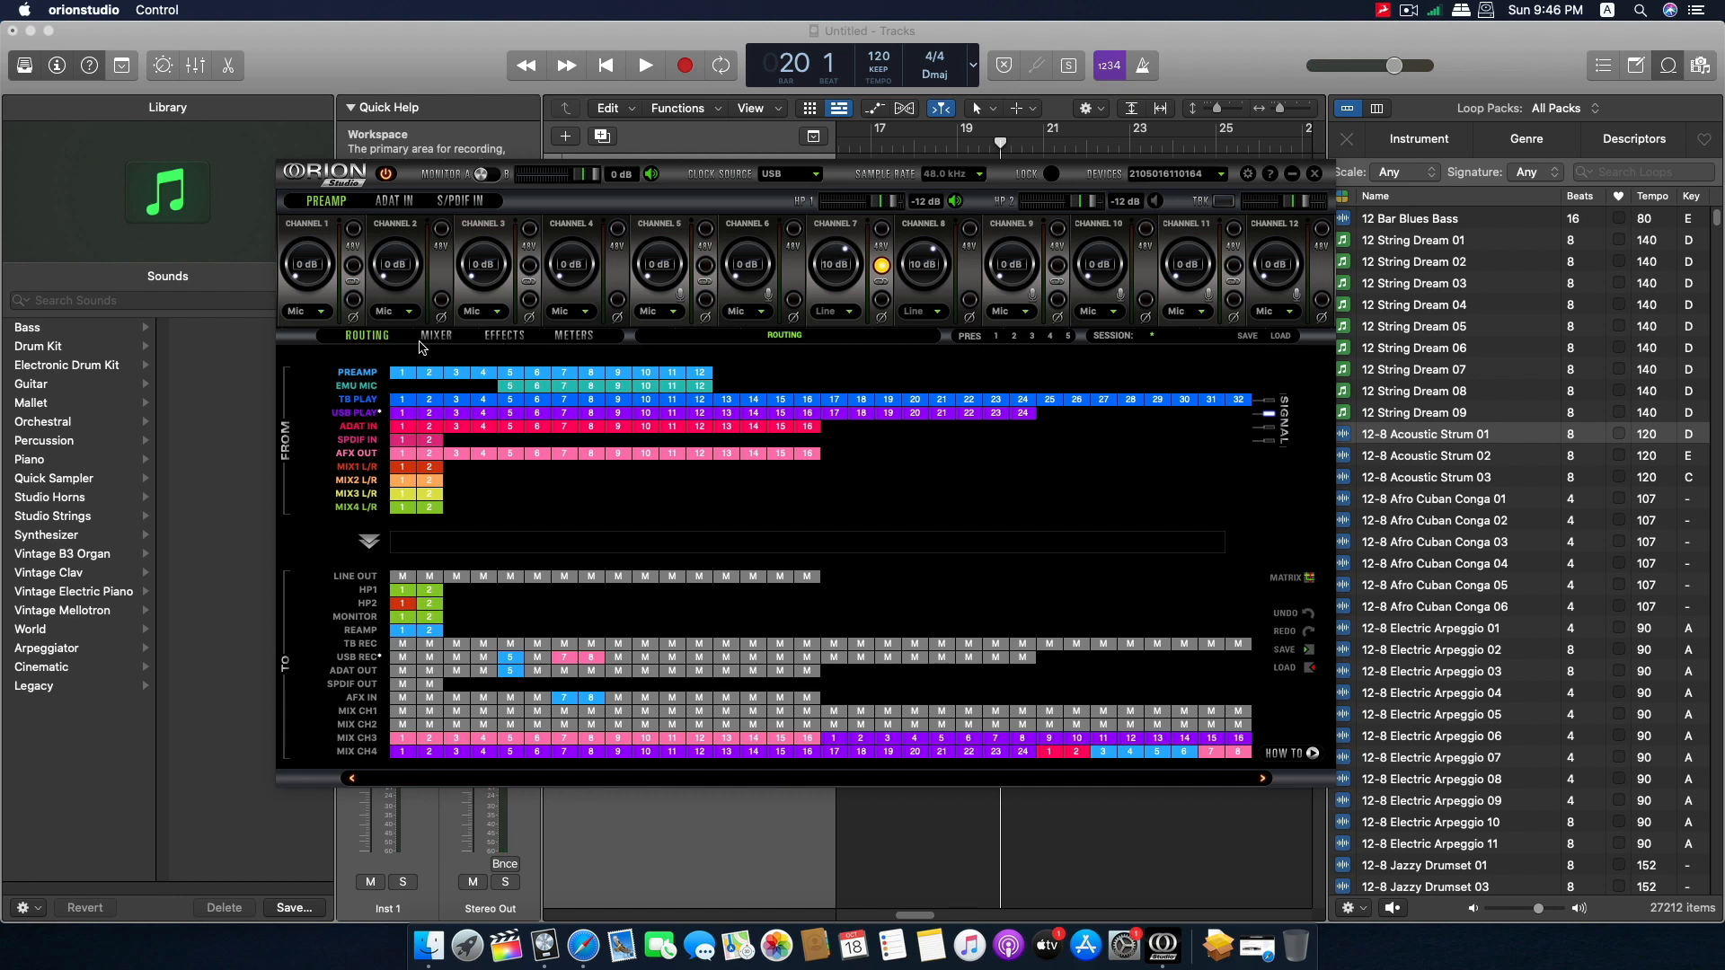
click(575, 337)
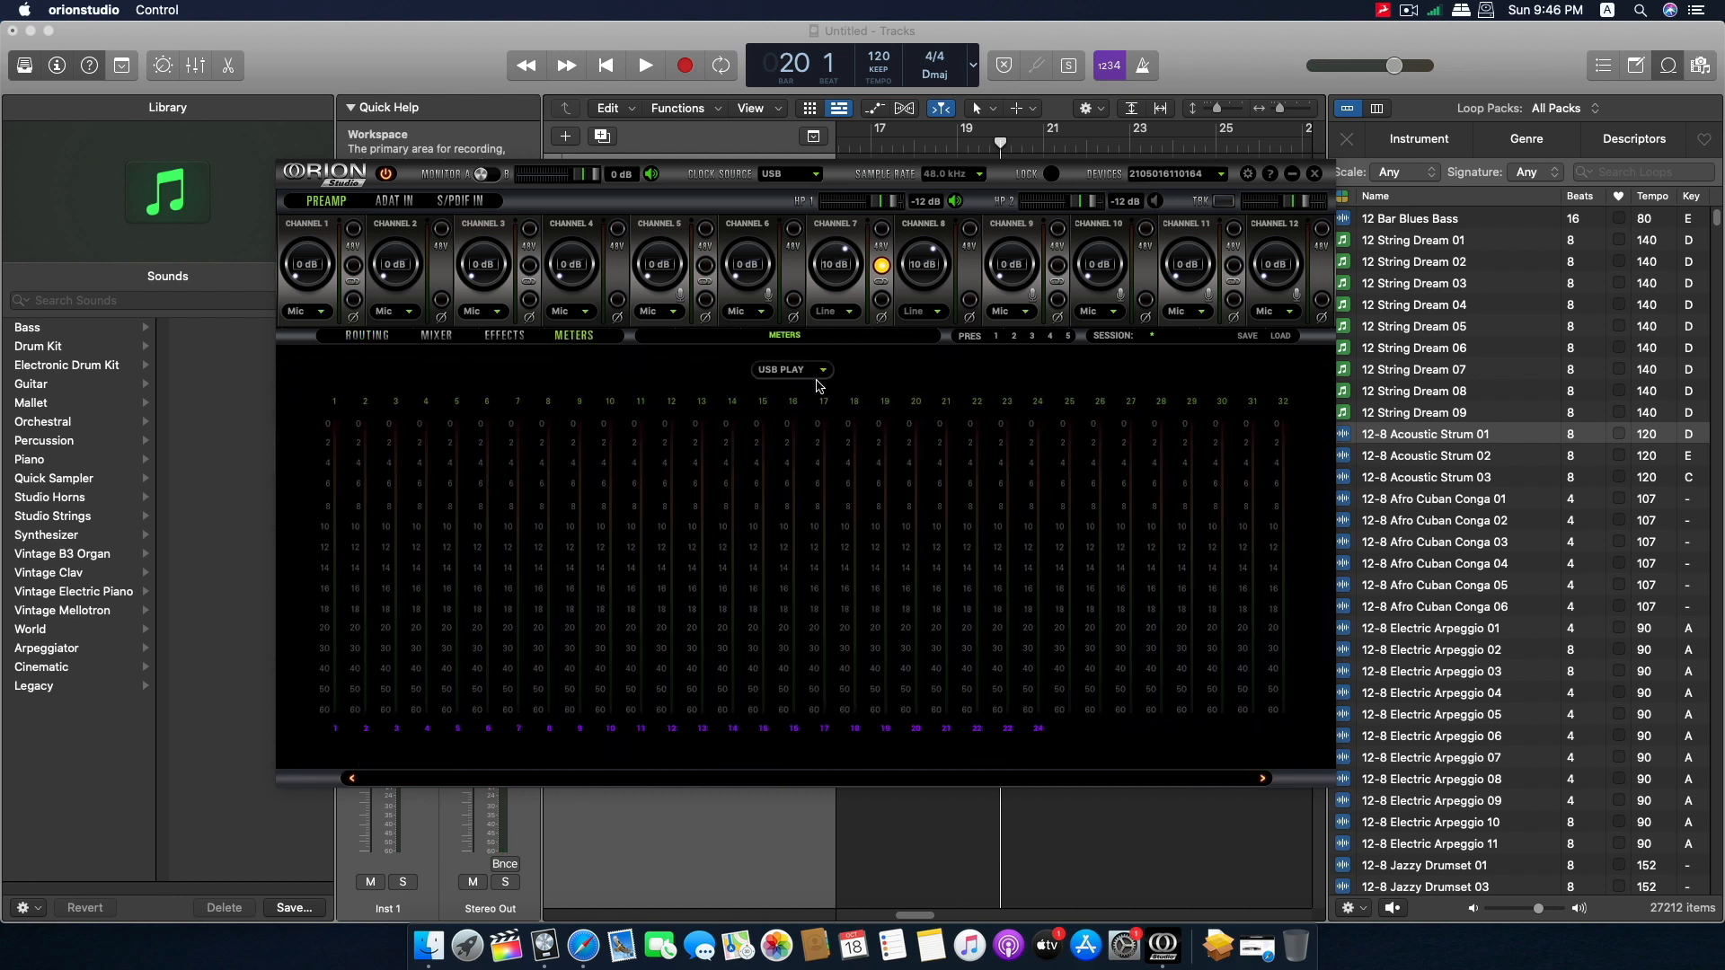
drag(885, 177, 919, 314)
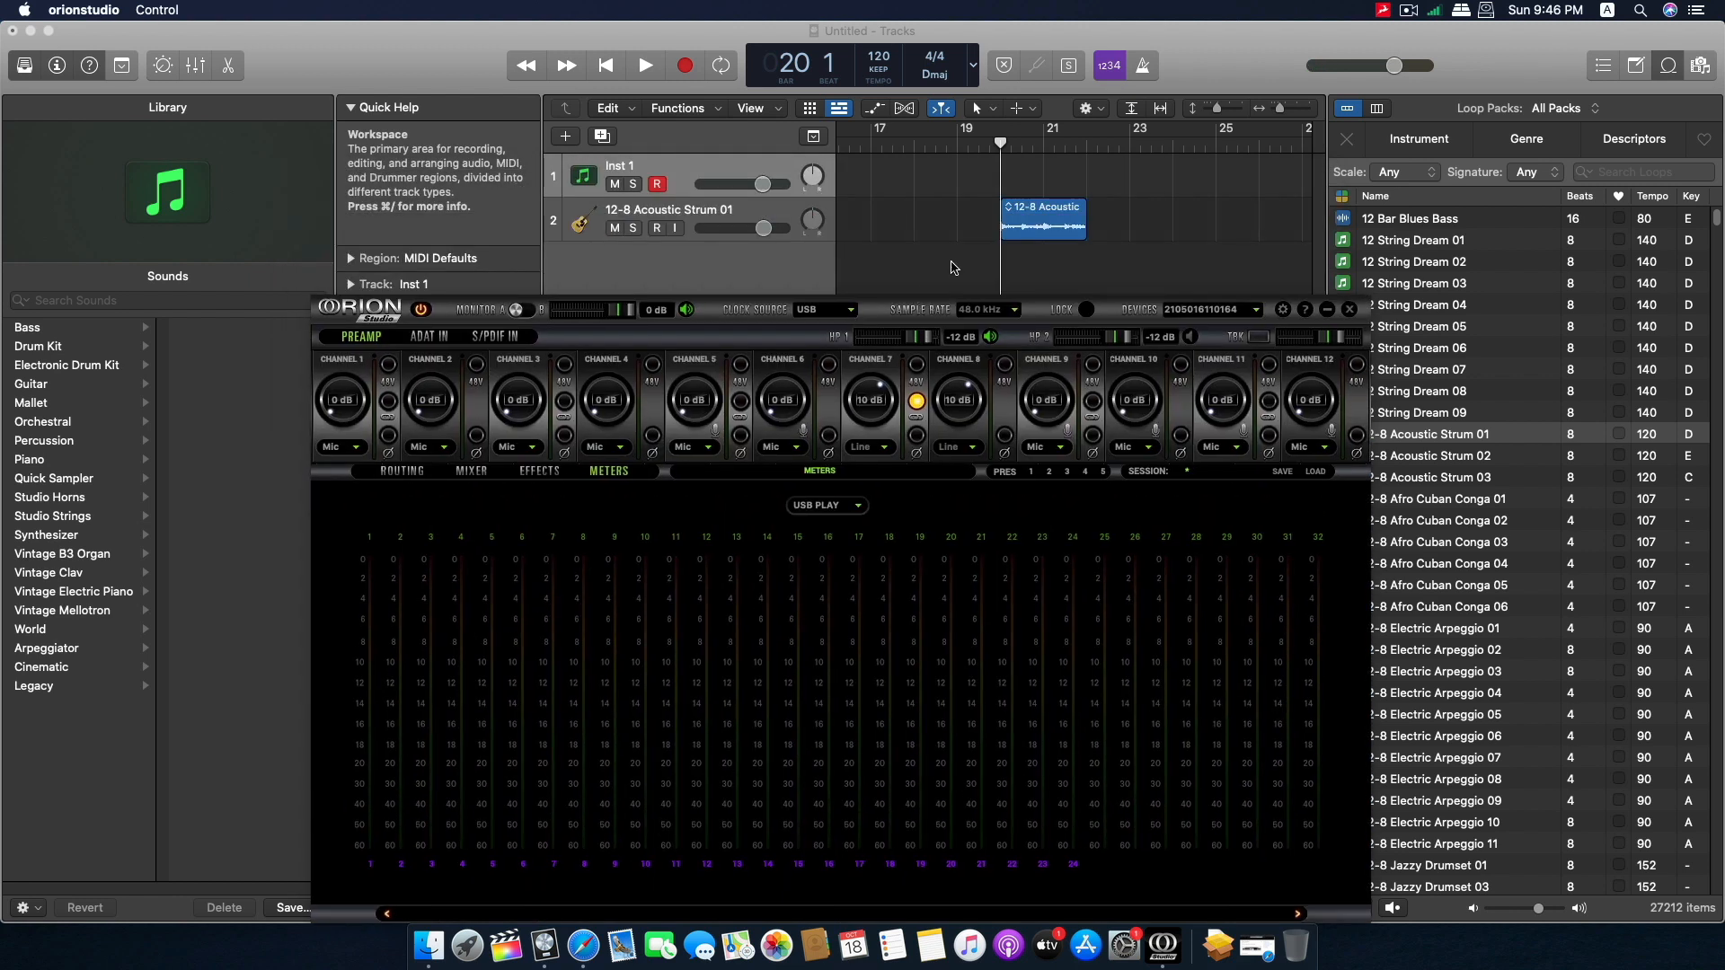
click(1001, 147)
key(space)
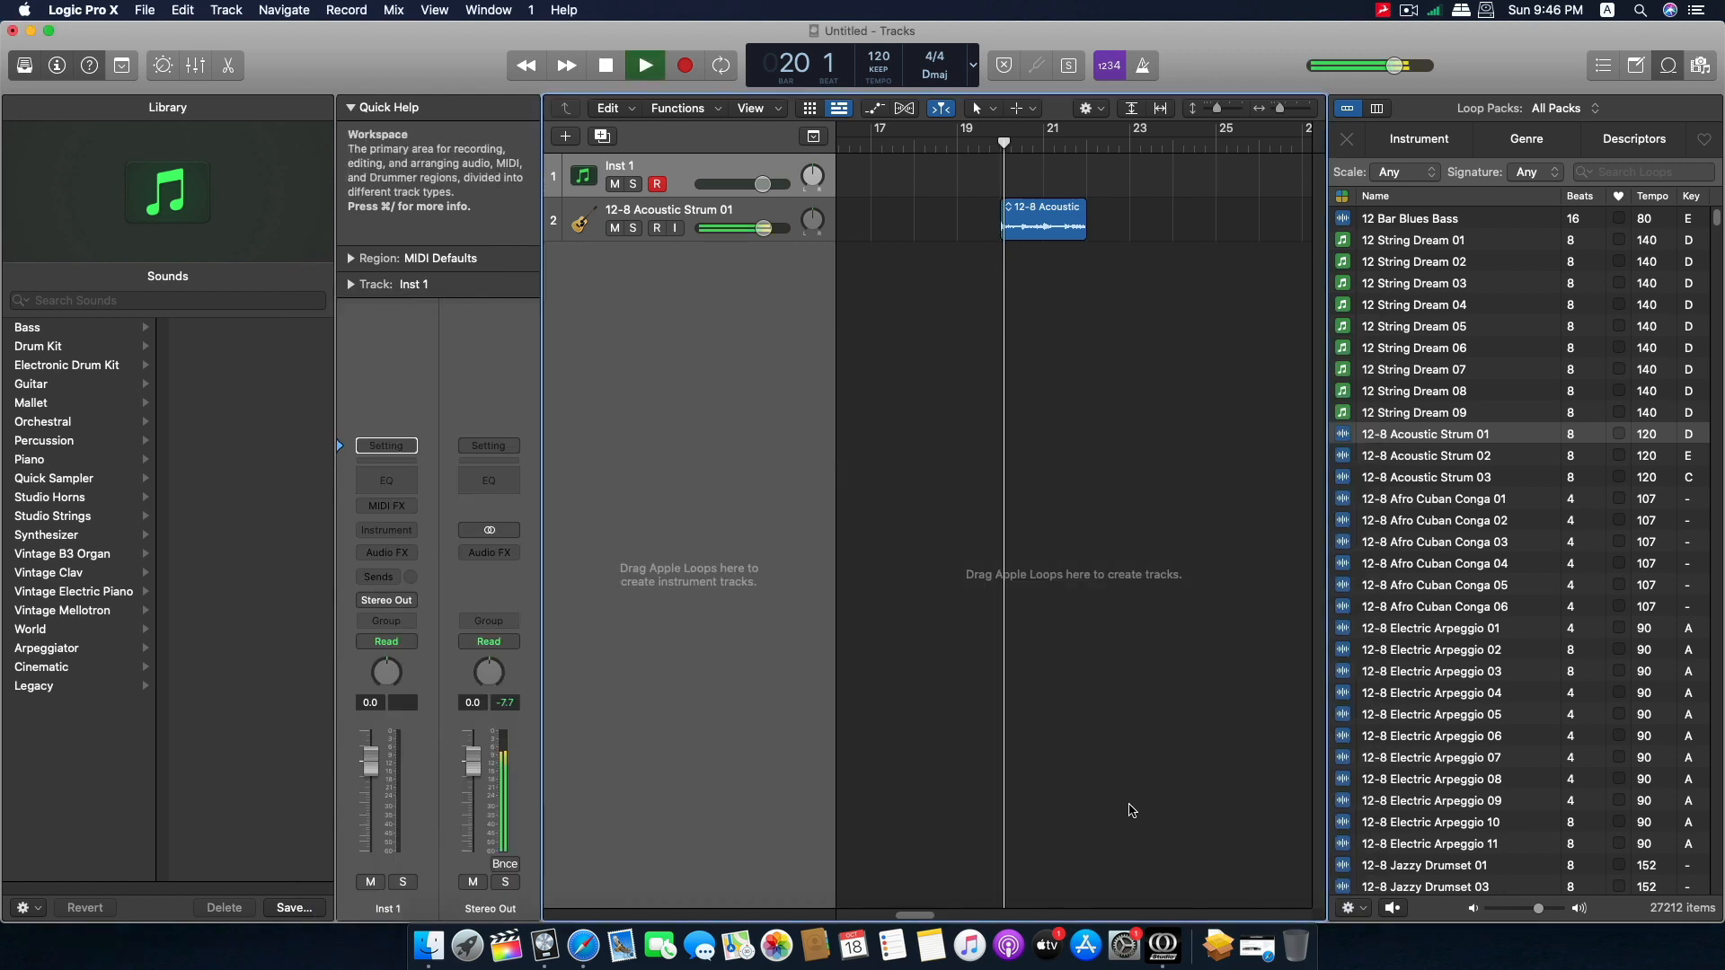
click(1163, 945)
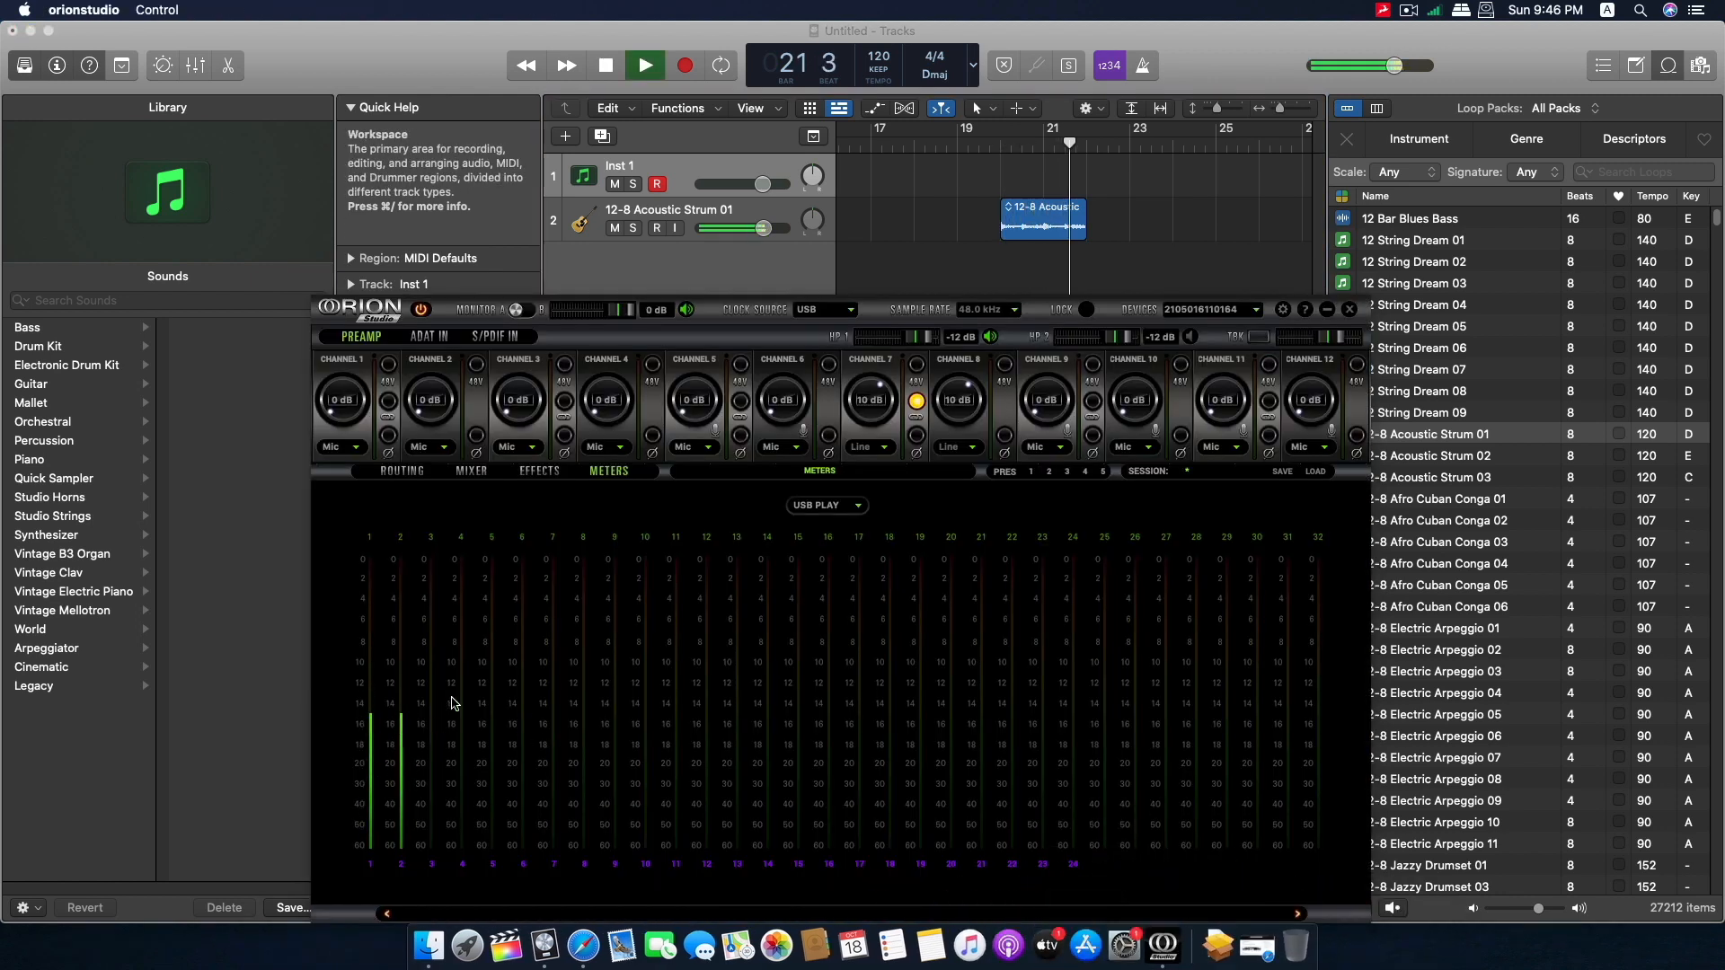
Set the I/O buffer size to 128 samples in the Logic Pro X audio device preferences and apply the change.
click(683, 270)
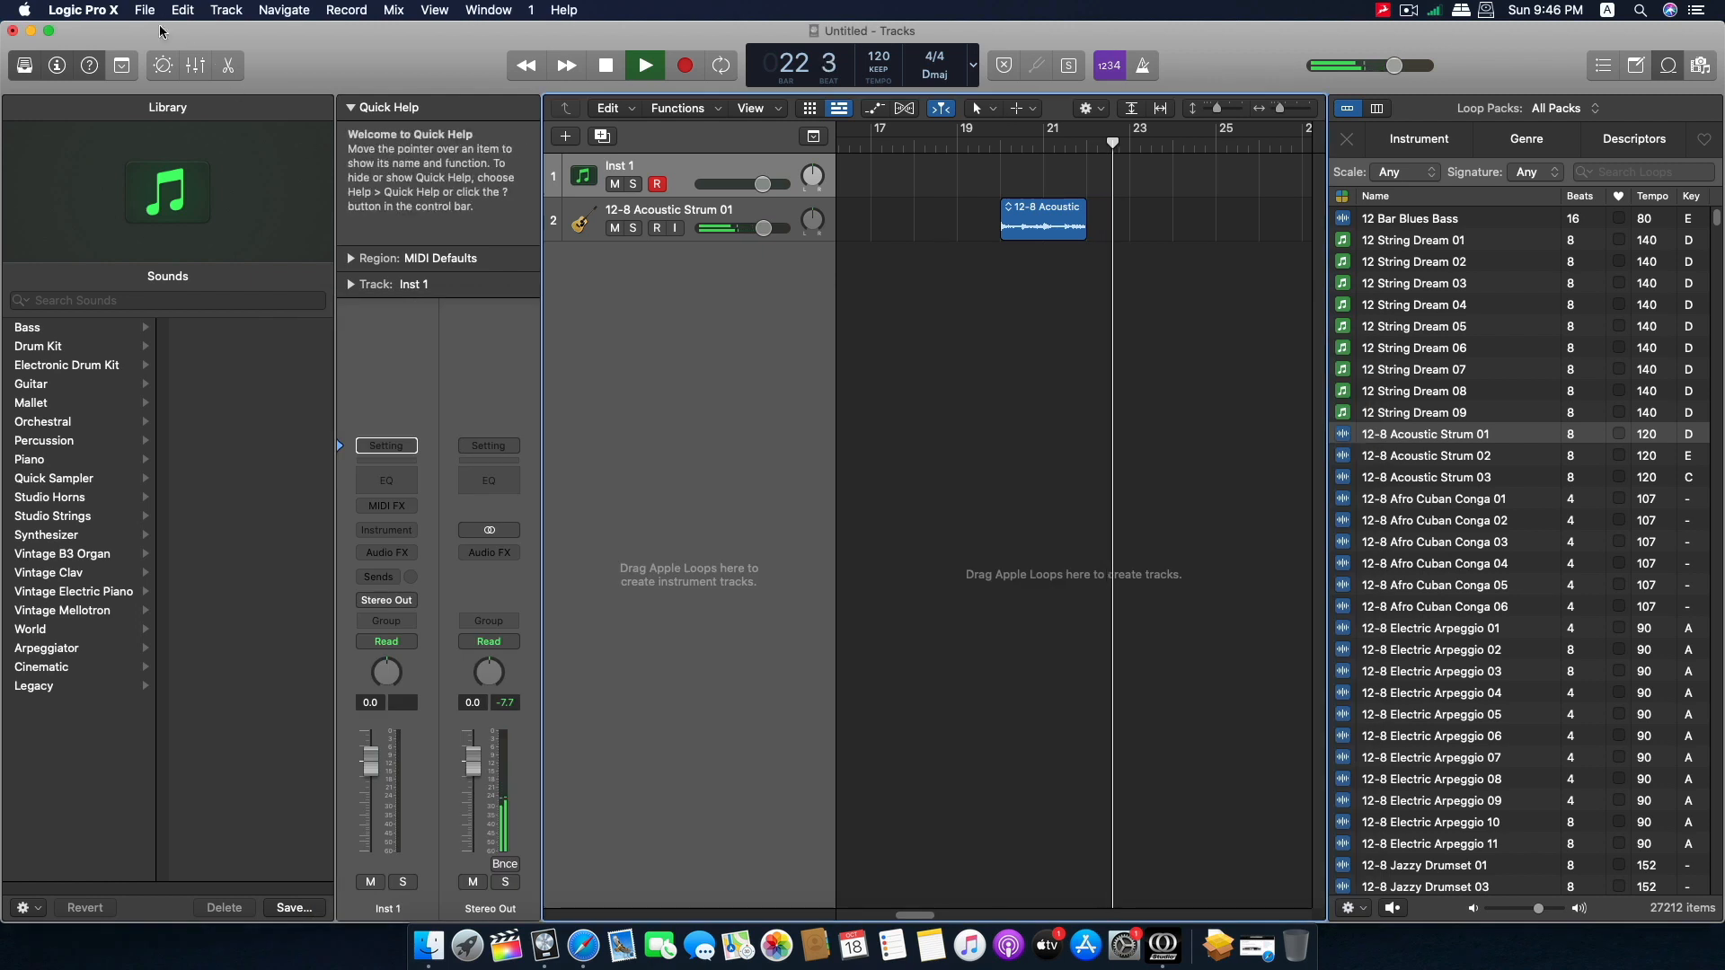
key(super+comma)
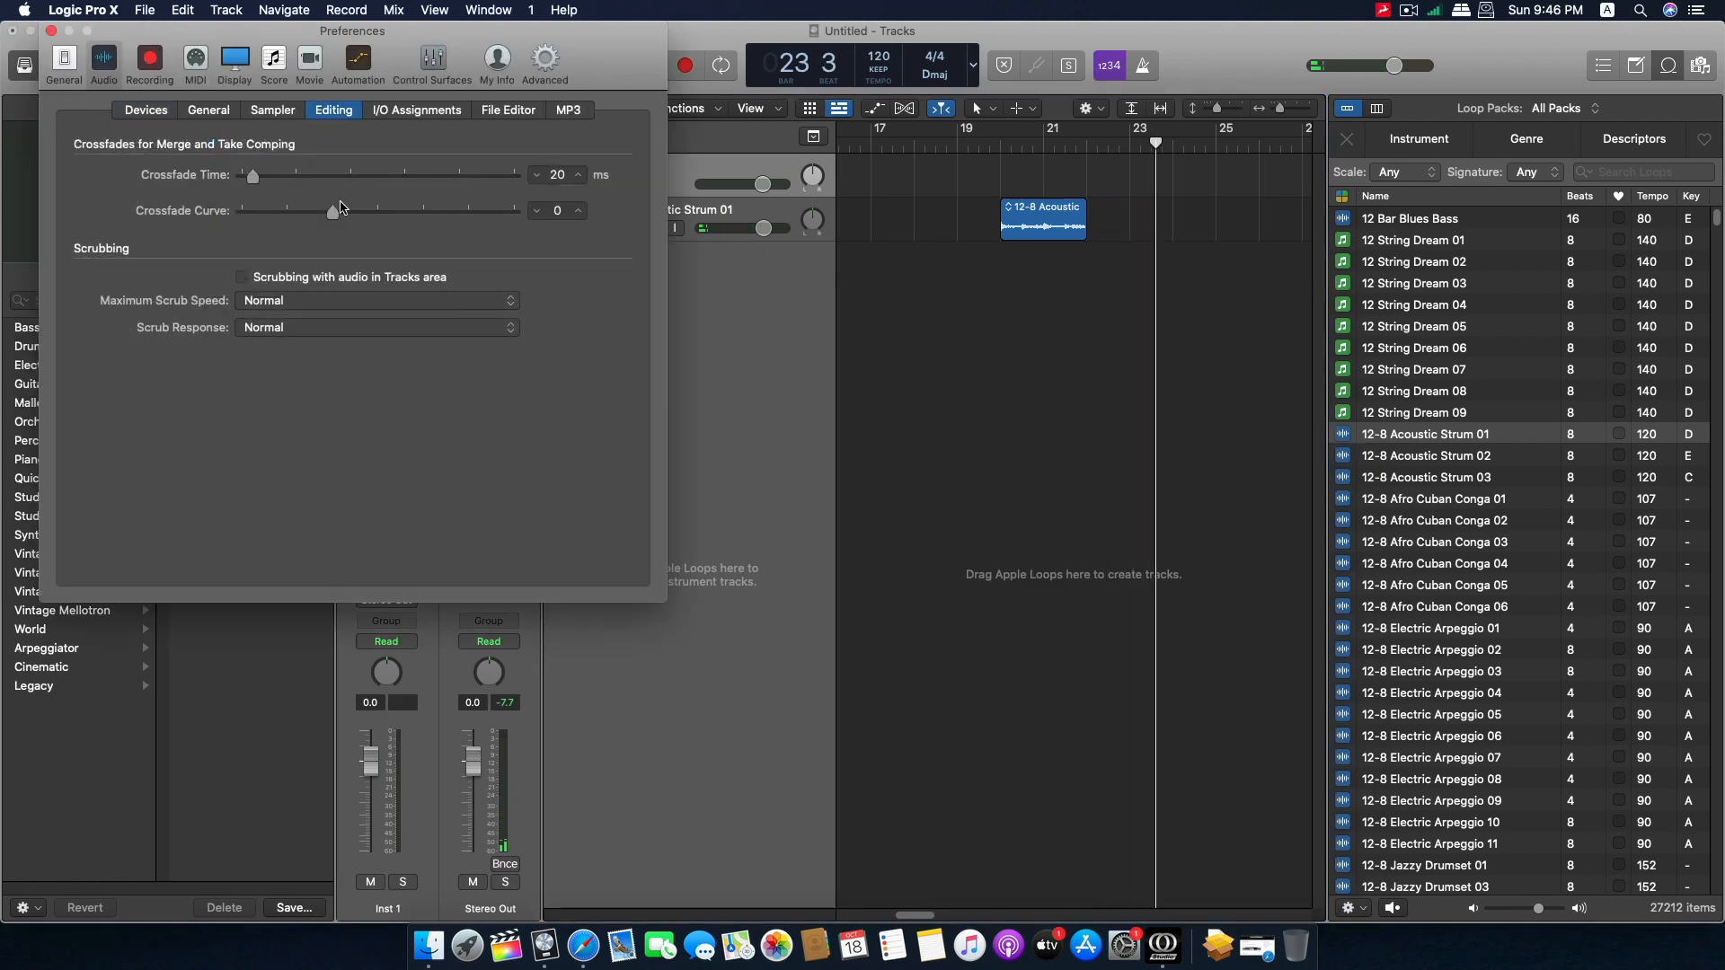
click(146, 109)
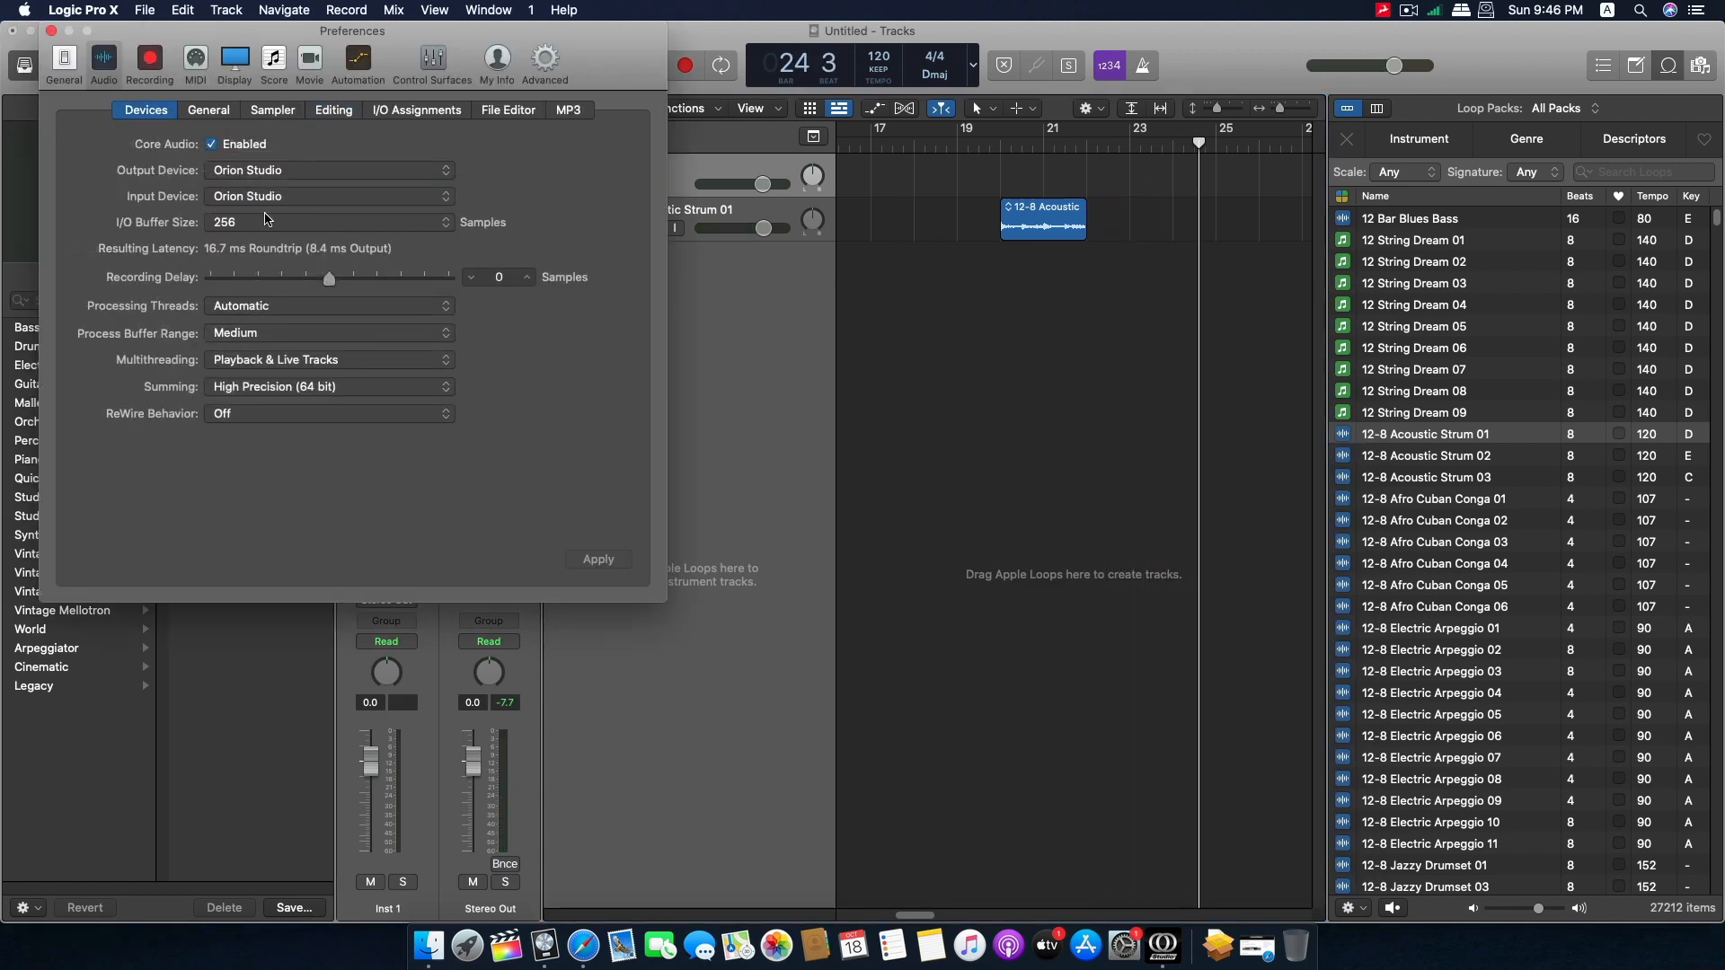
click(273, 224)
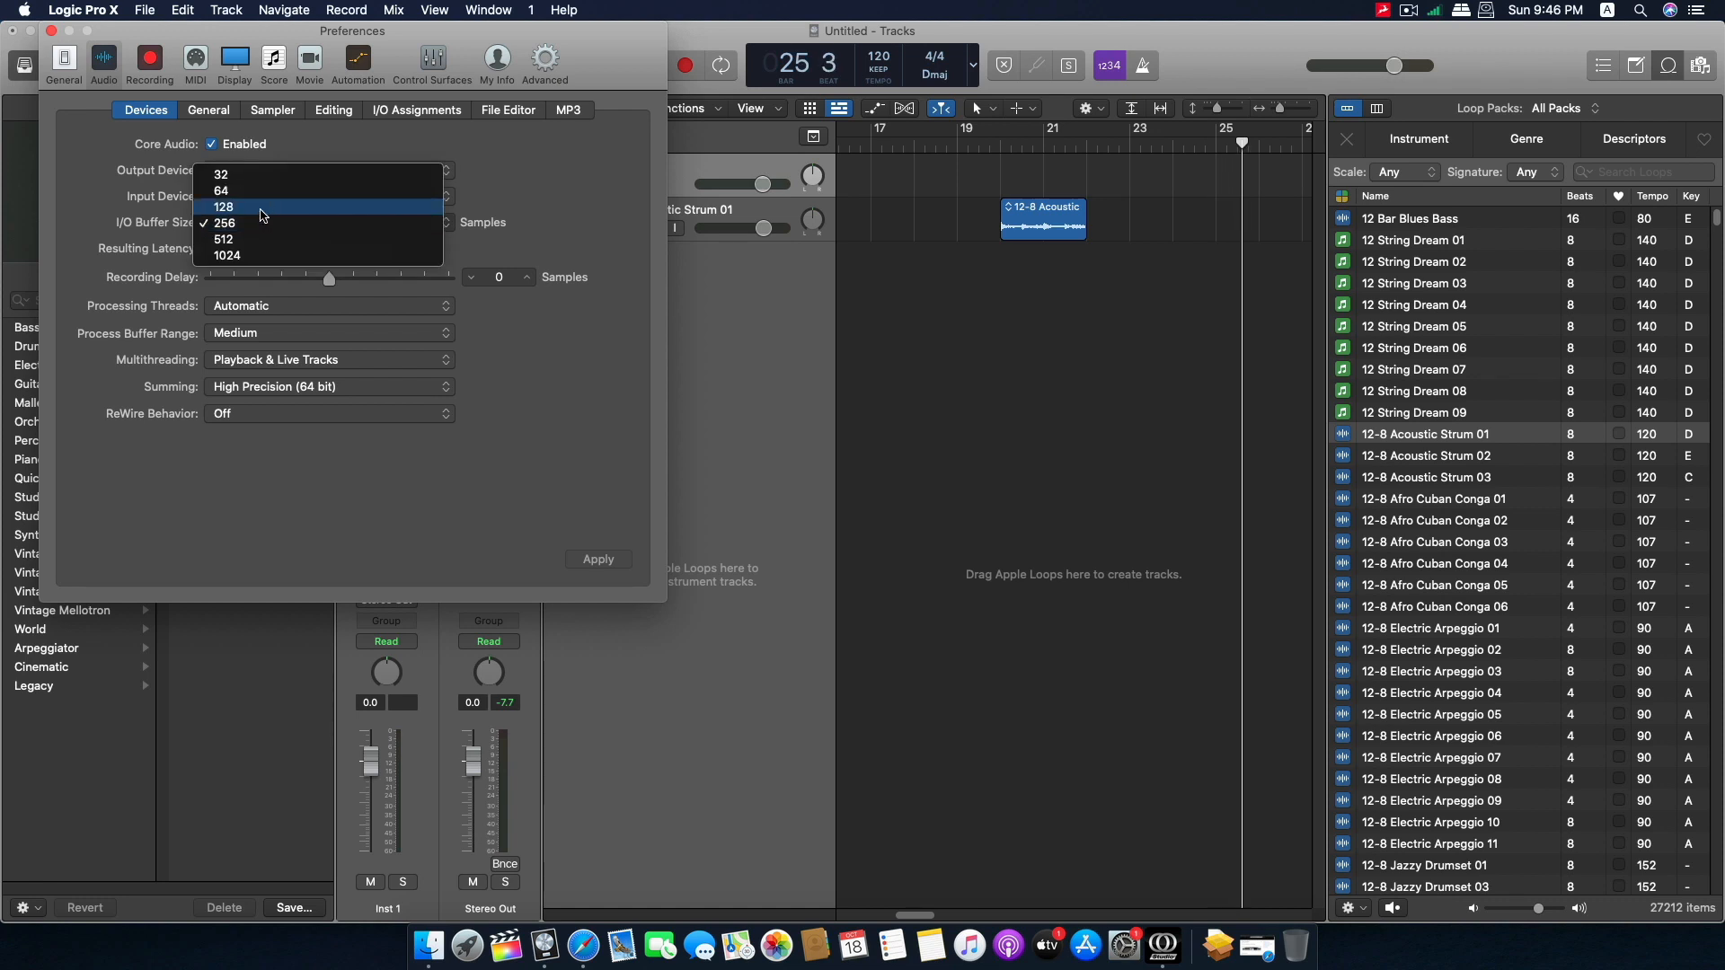
click(260, 209)
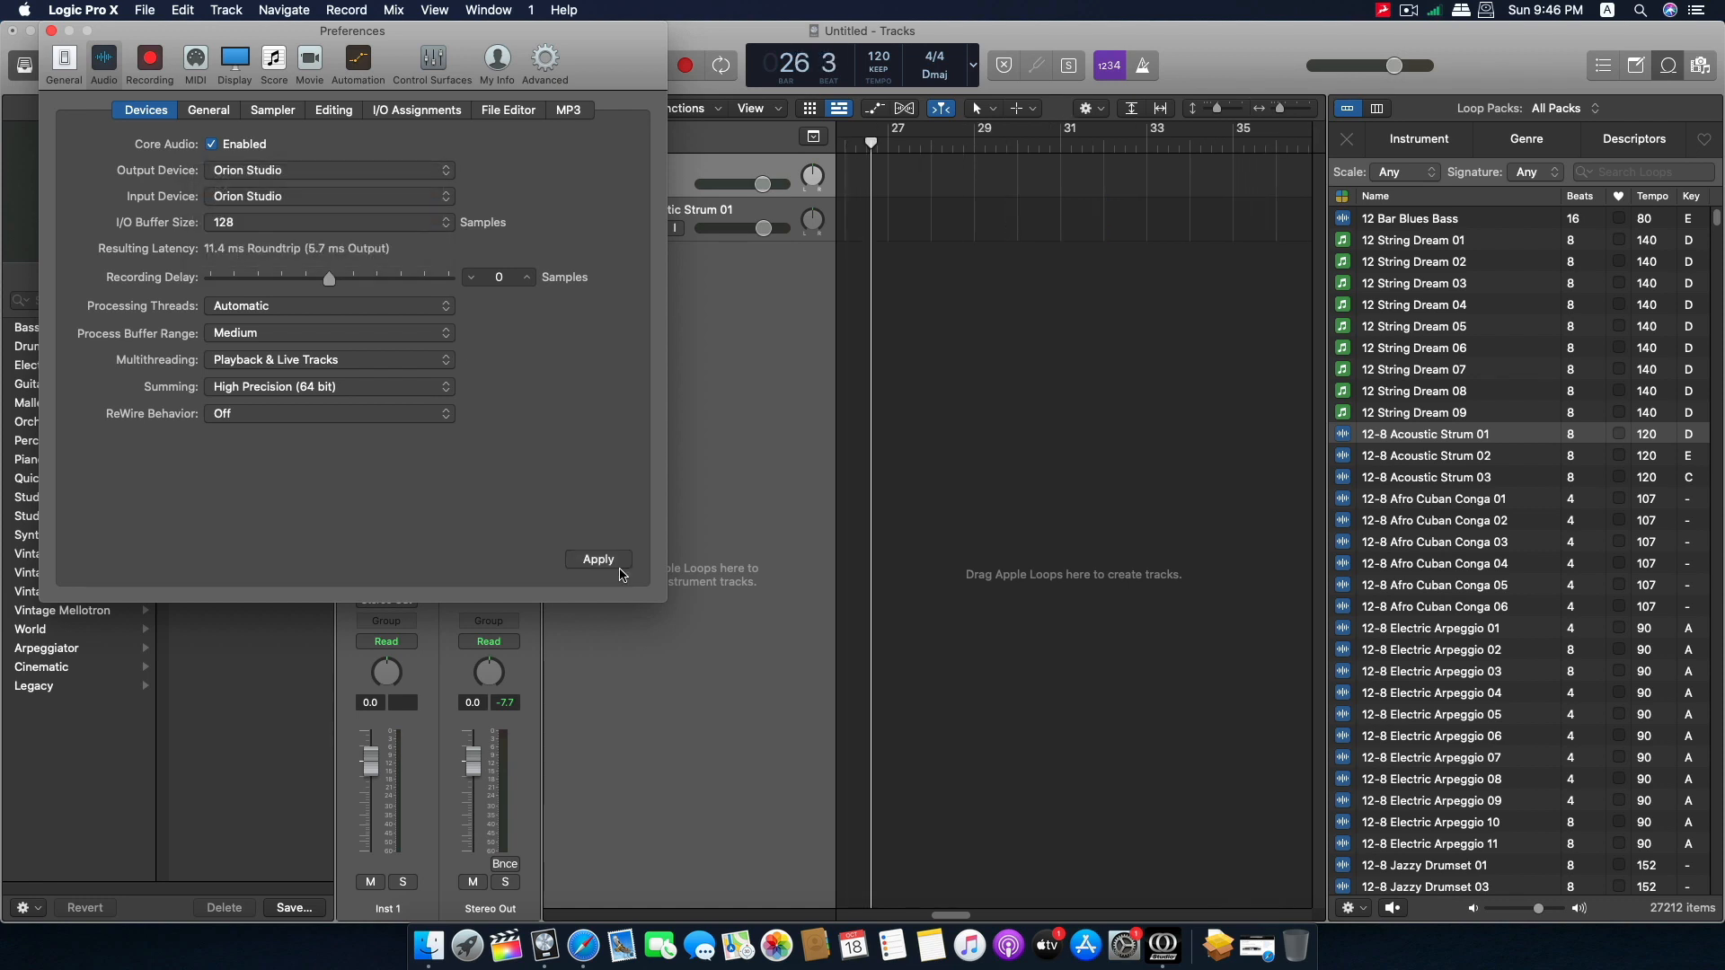
click(601, 558)
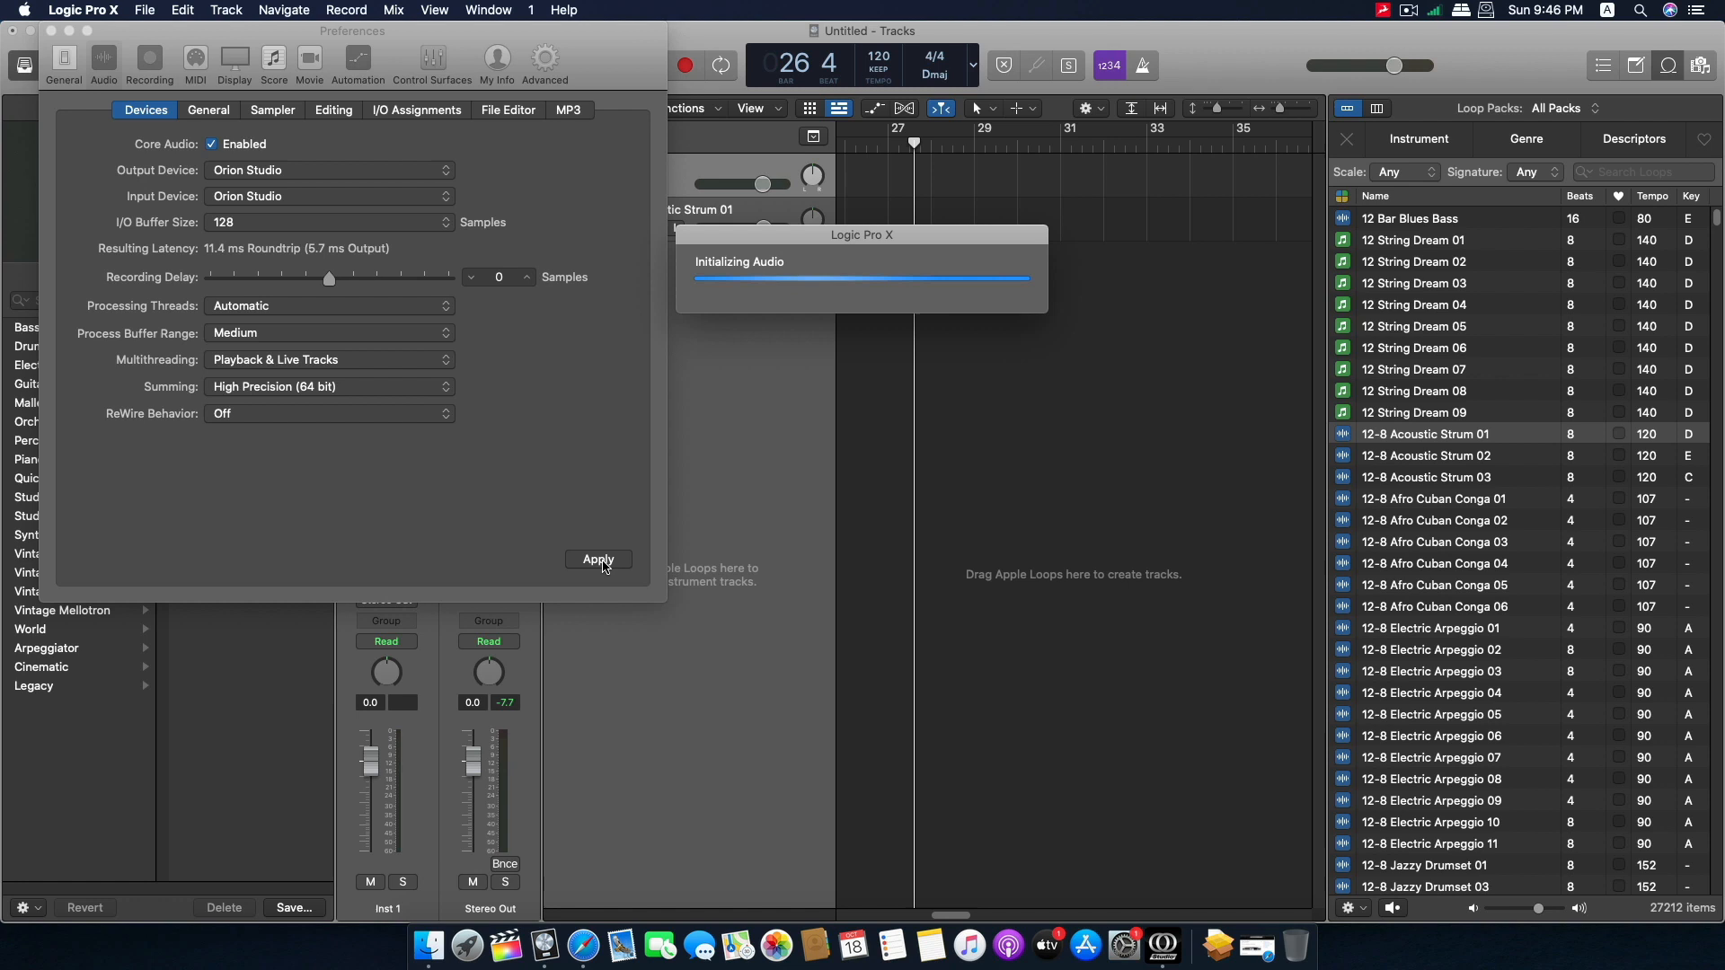
Return the playhead to the start of the acoustic loop at bar 20 and close the preferences.
click(905, 420)
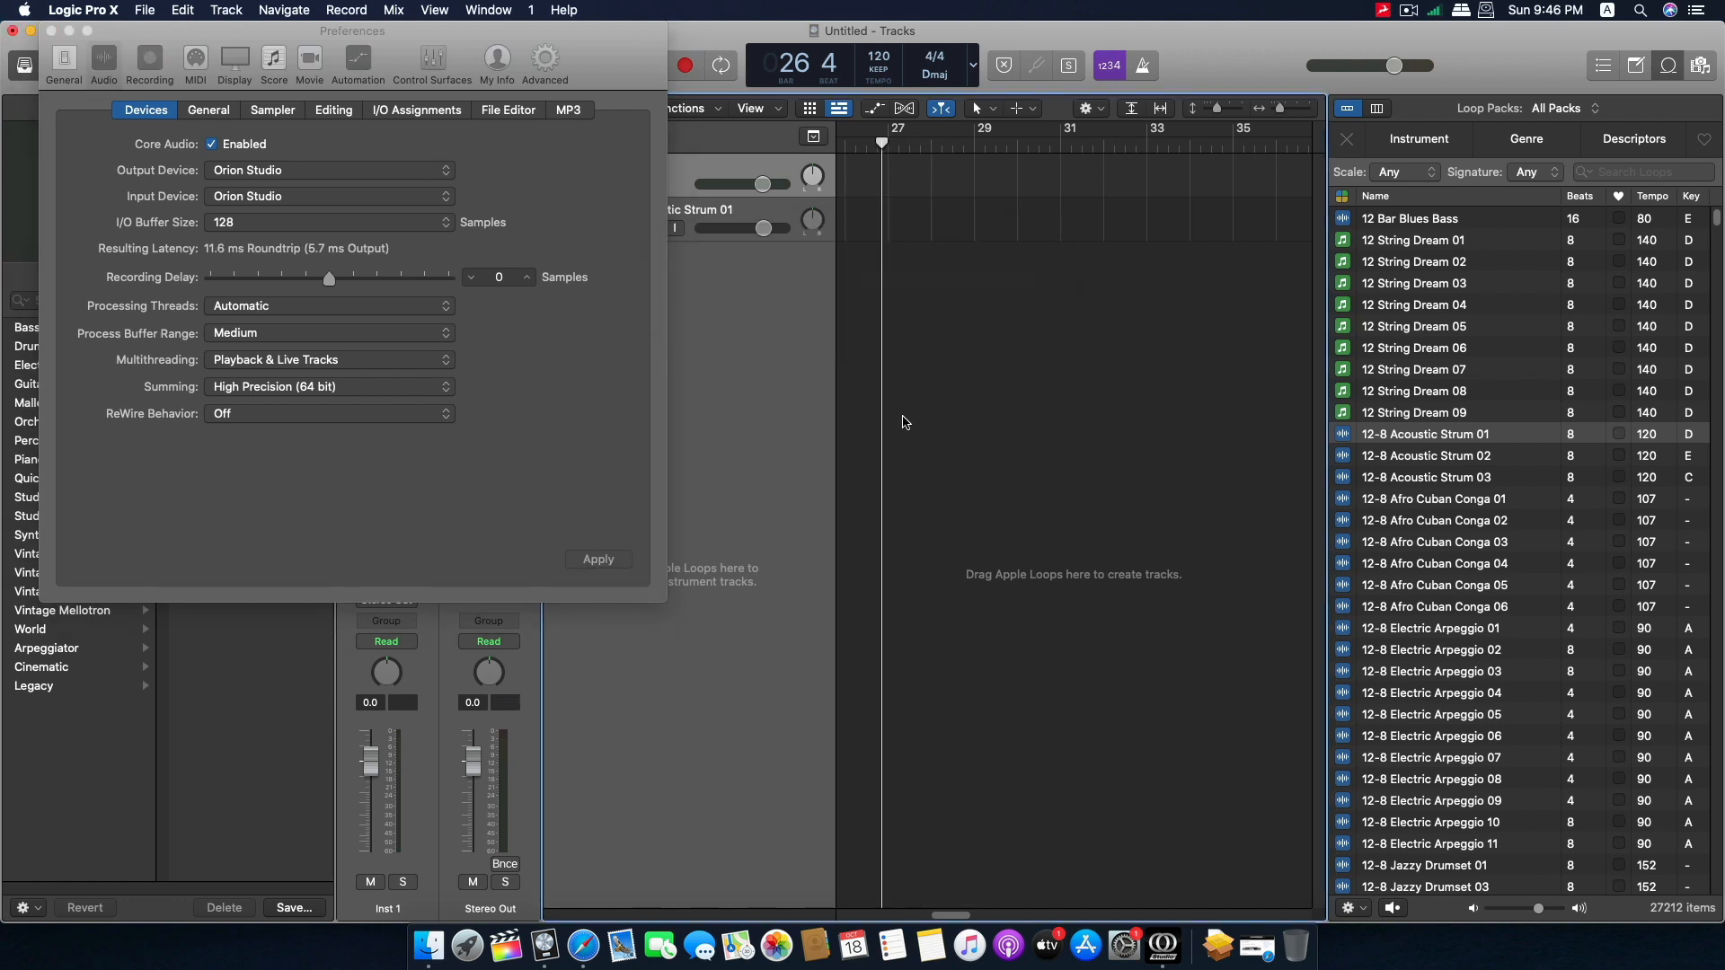
scroll(958, 865, left, 8)
click(967, 143)
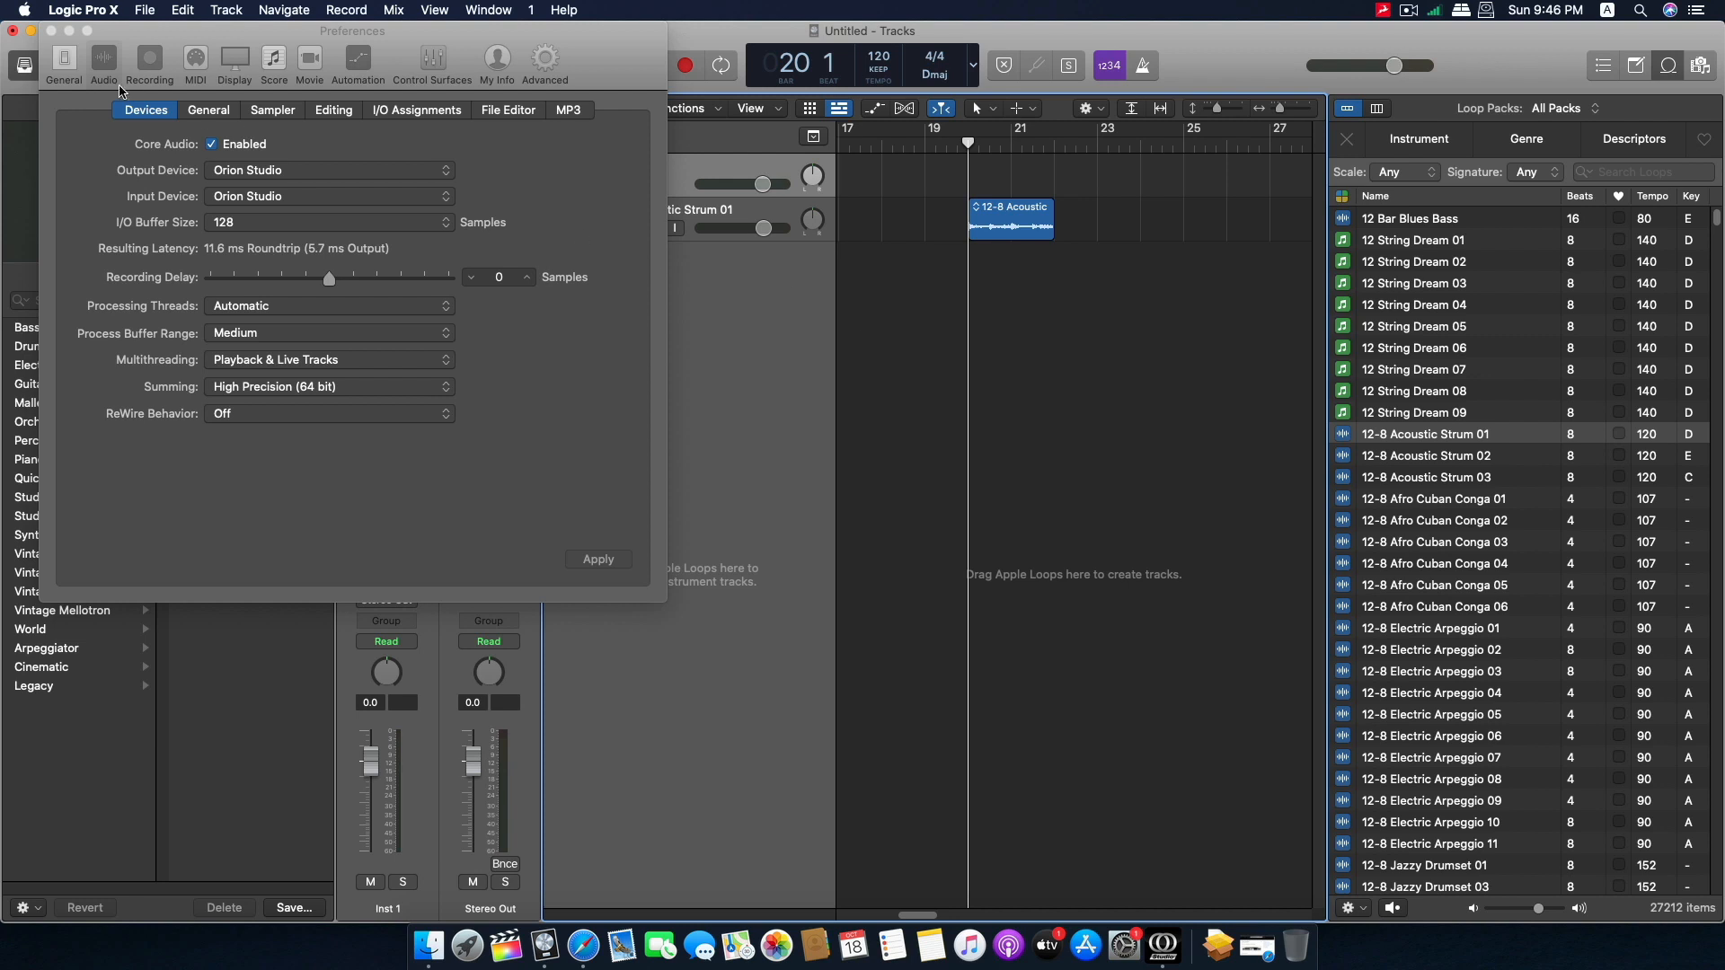
click(51, 31)
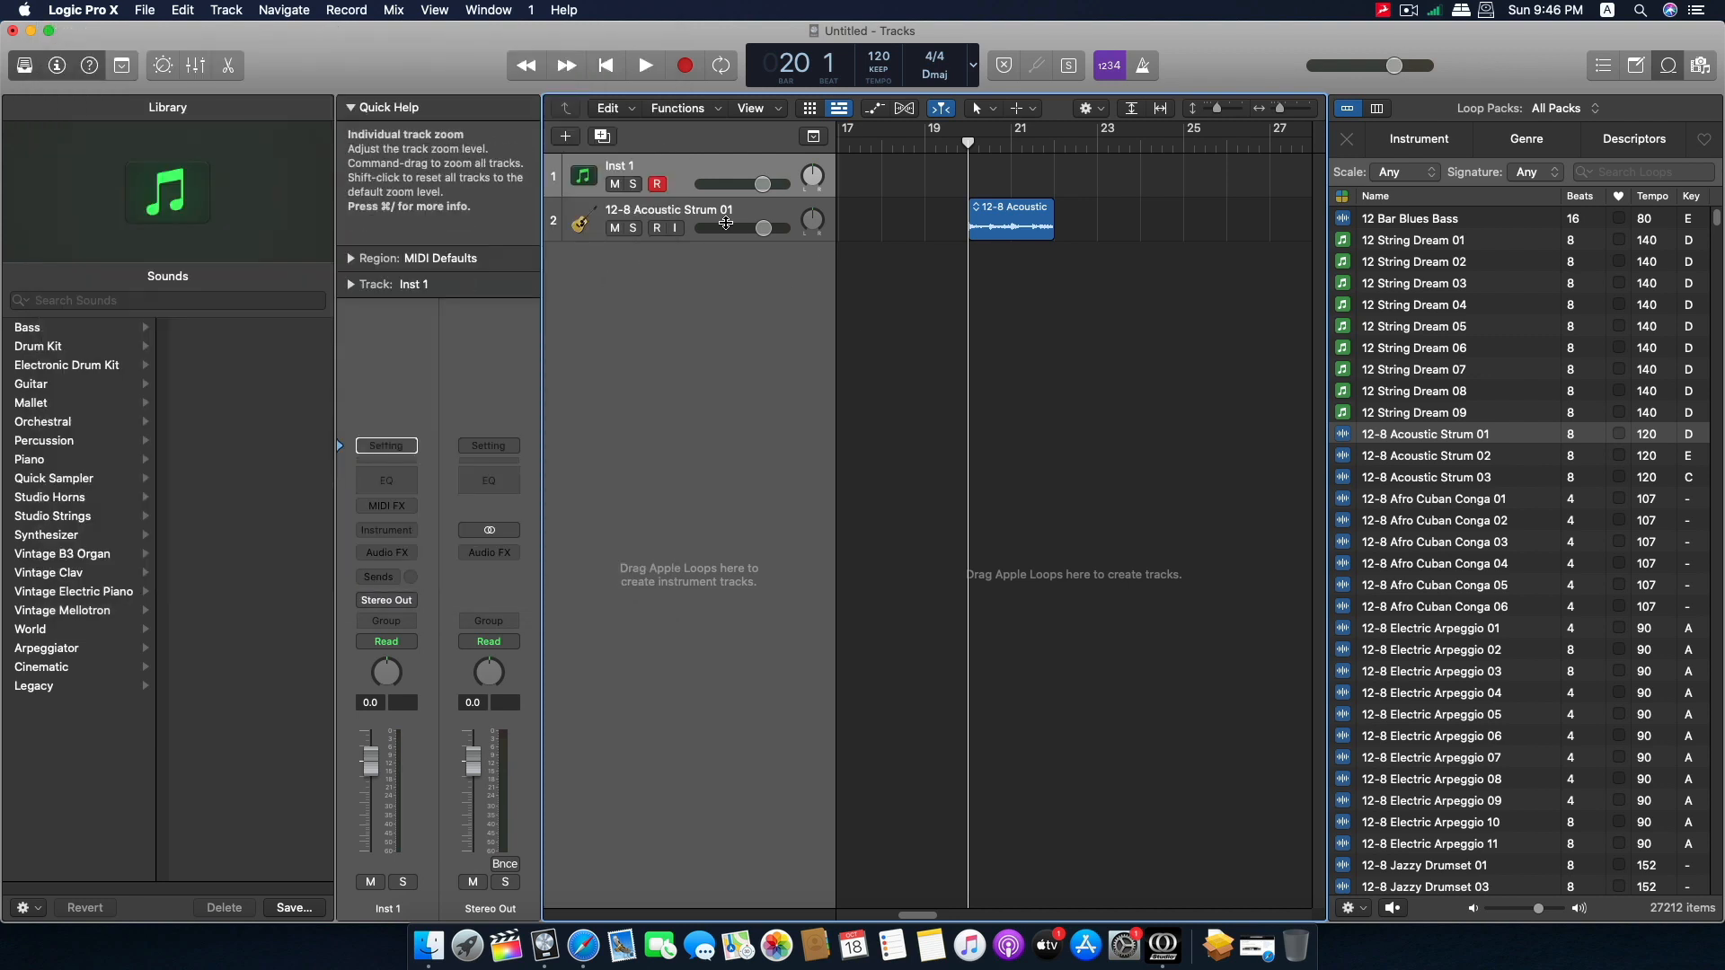
Examine the output pairs available to the 12-8 Acoustic Strum 01 track and keep Stereo Output selected.
click(665, 214)
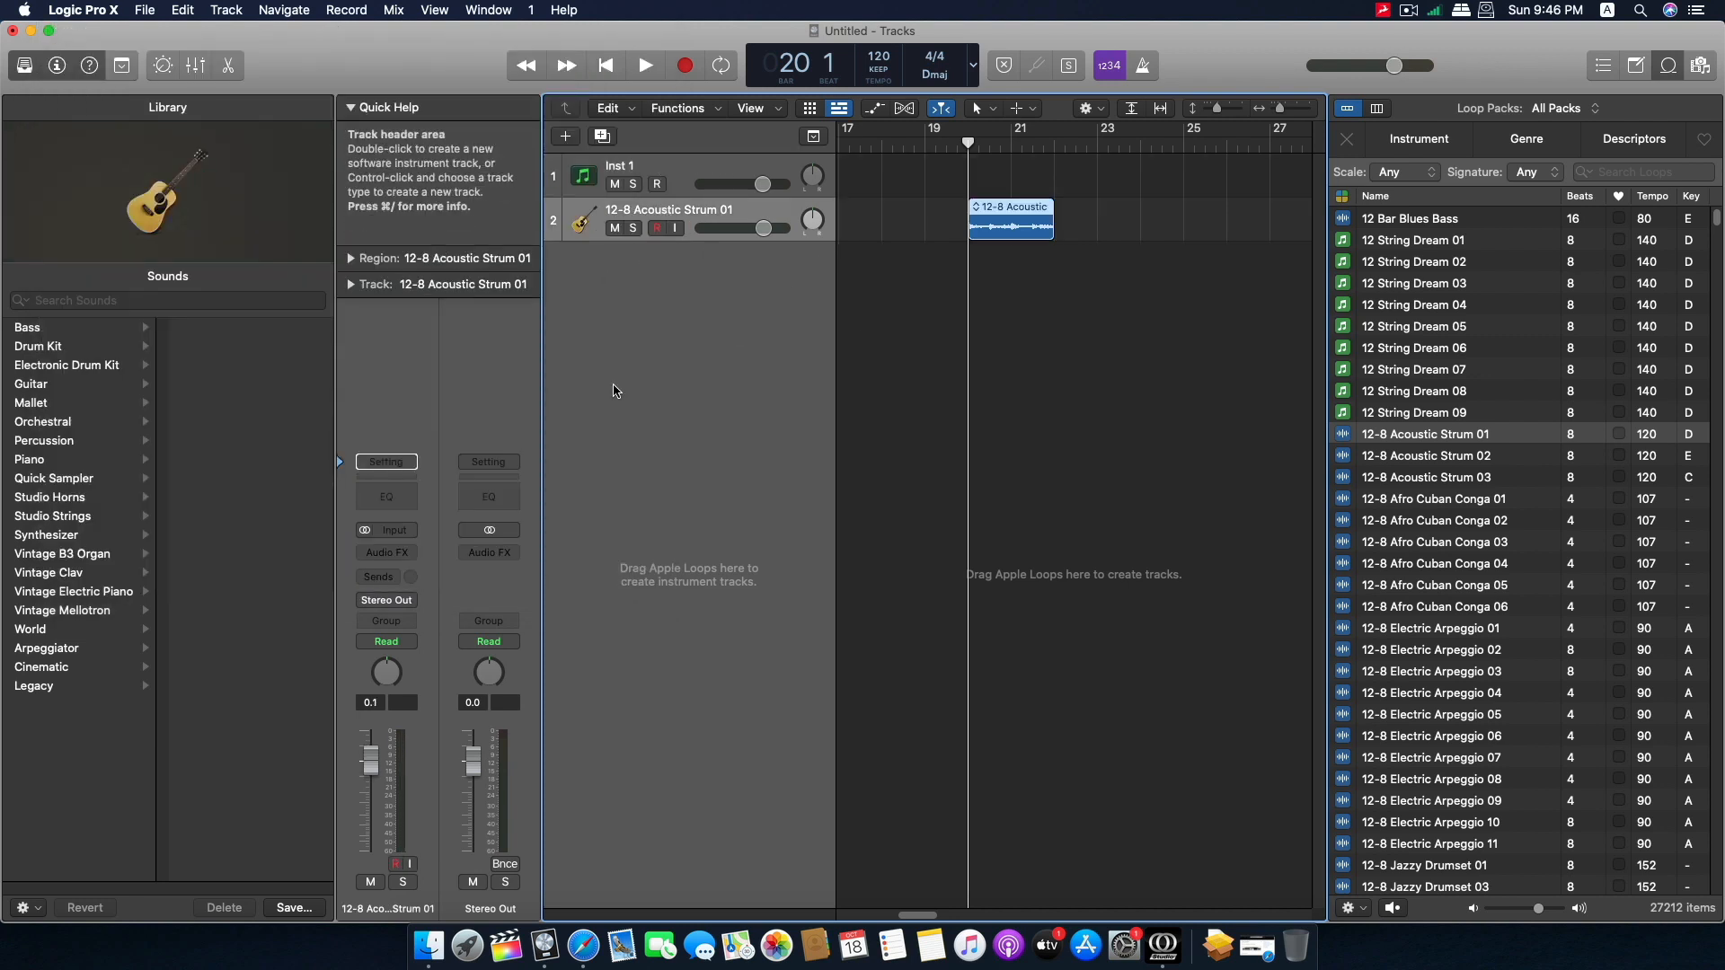
click(410, 601)
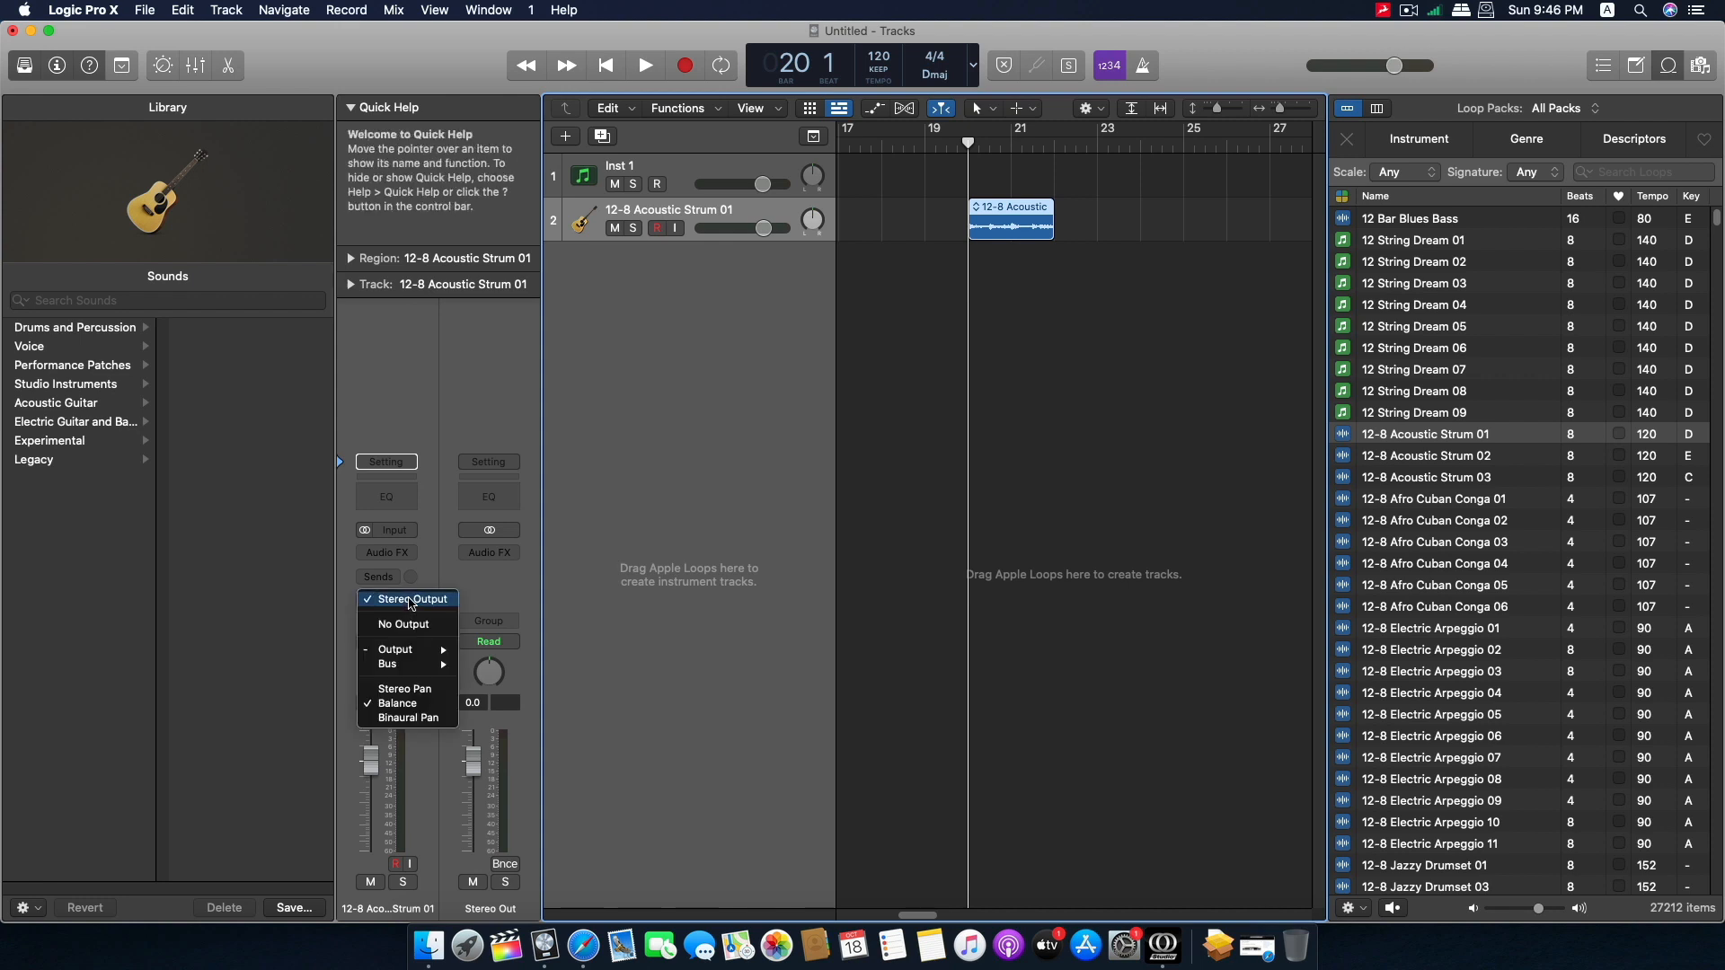
mouse_move(418, 651)
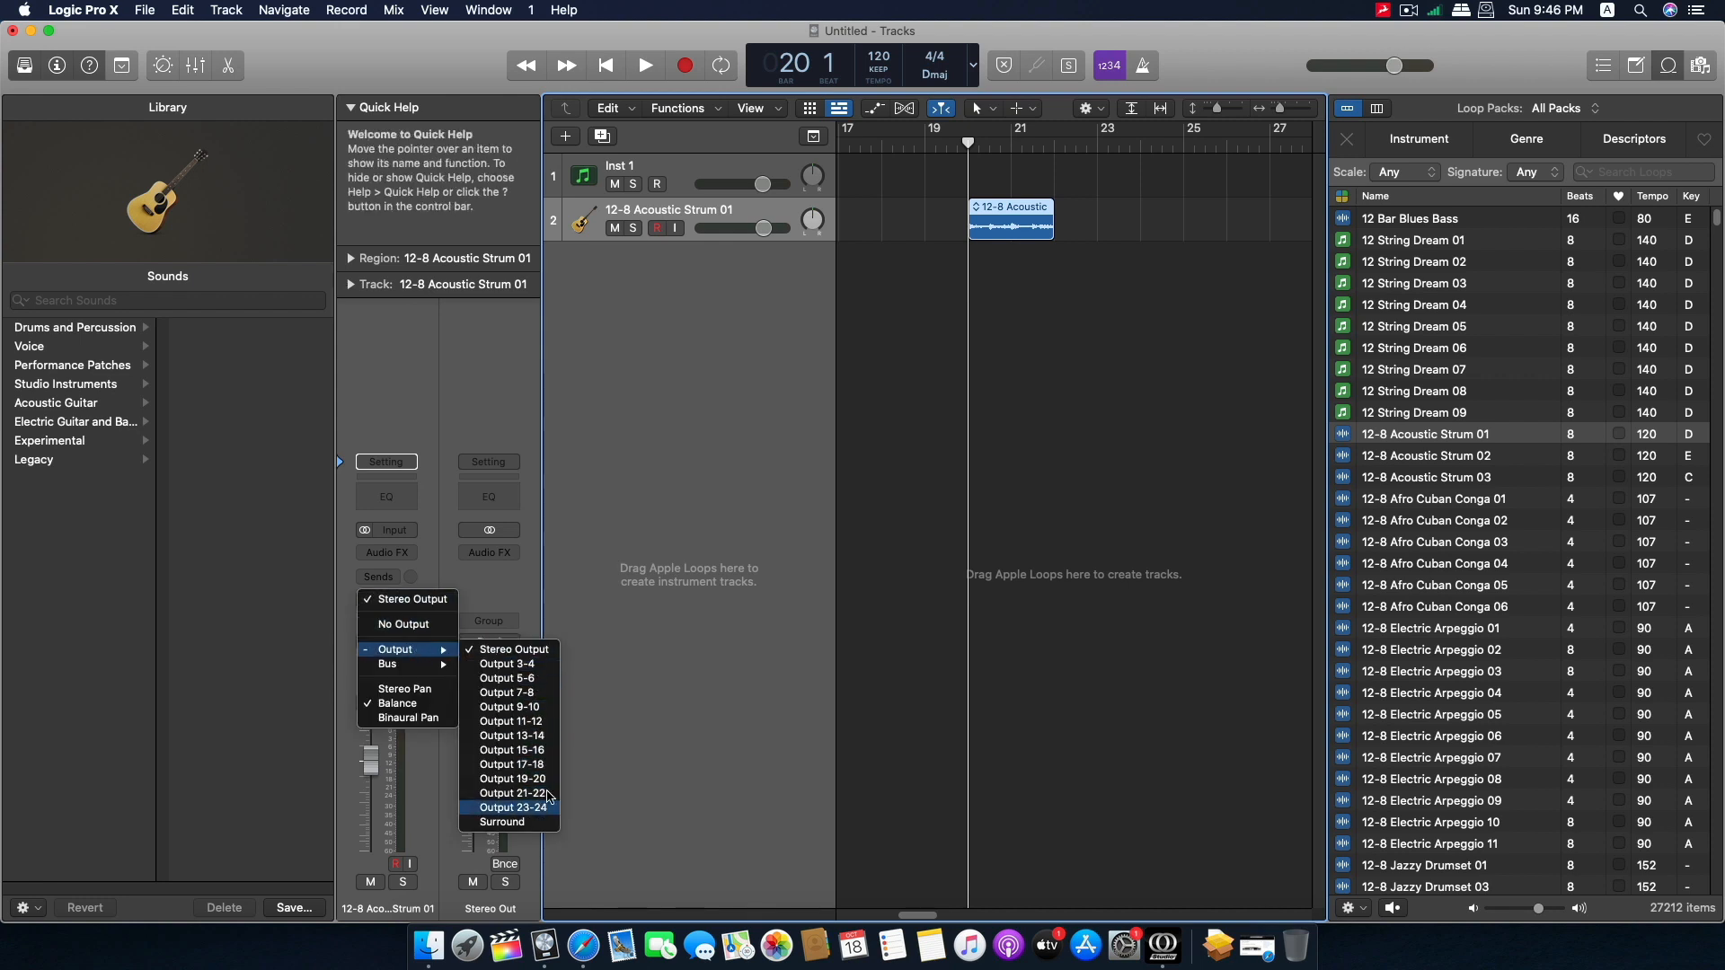
click(397, 597)
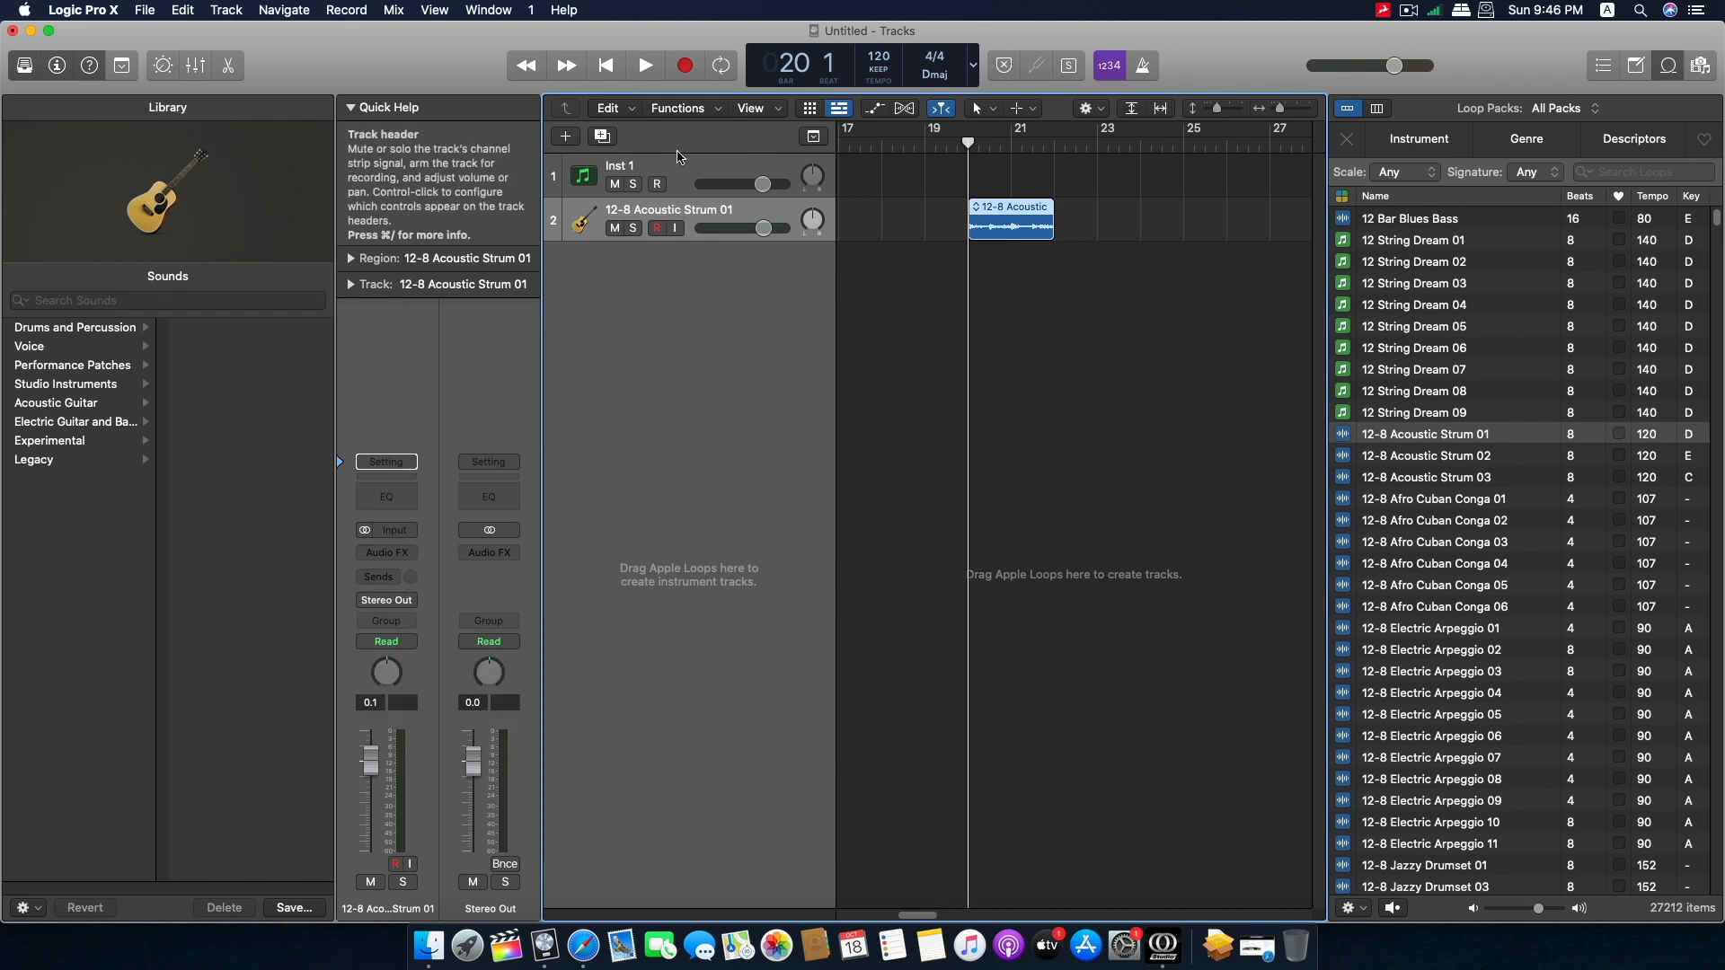
Examine the audio input choices offered when creating a new audio track.
key(Up)
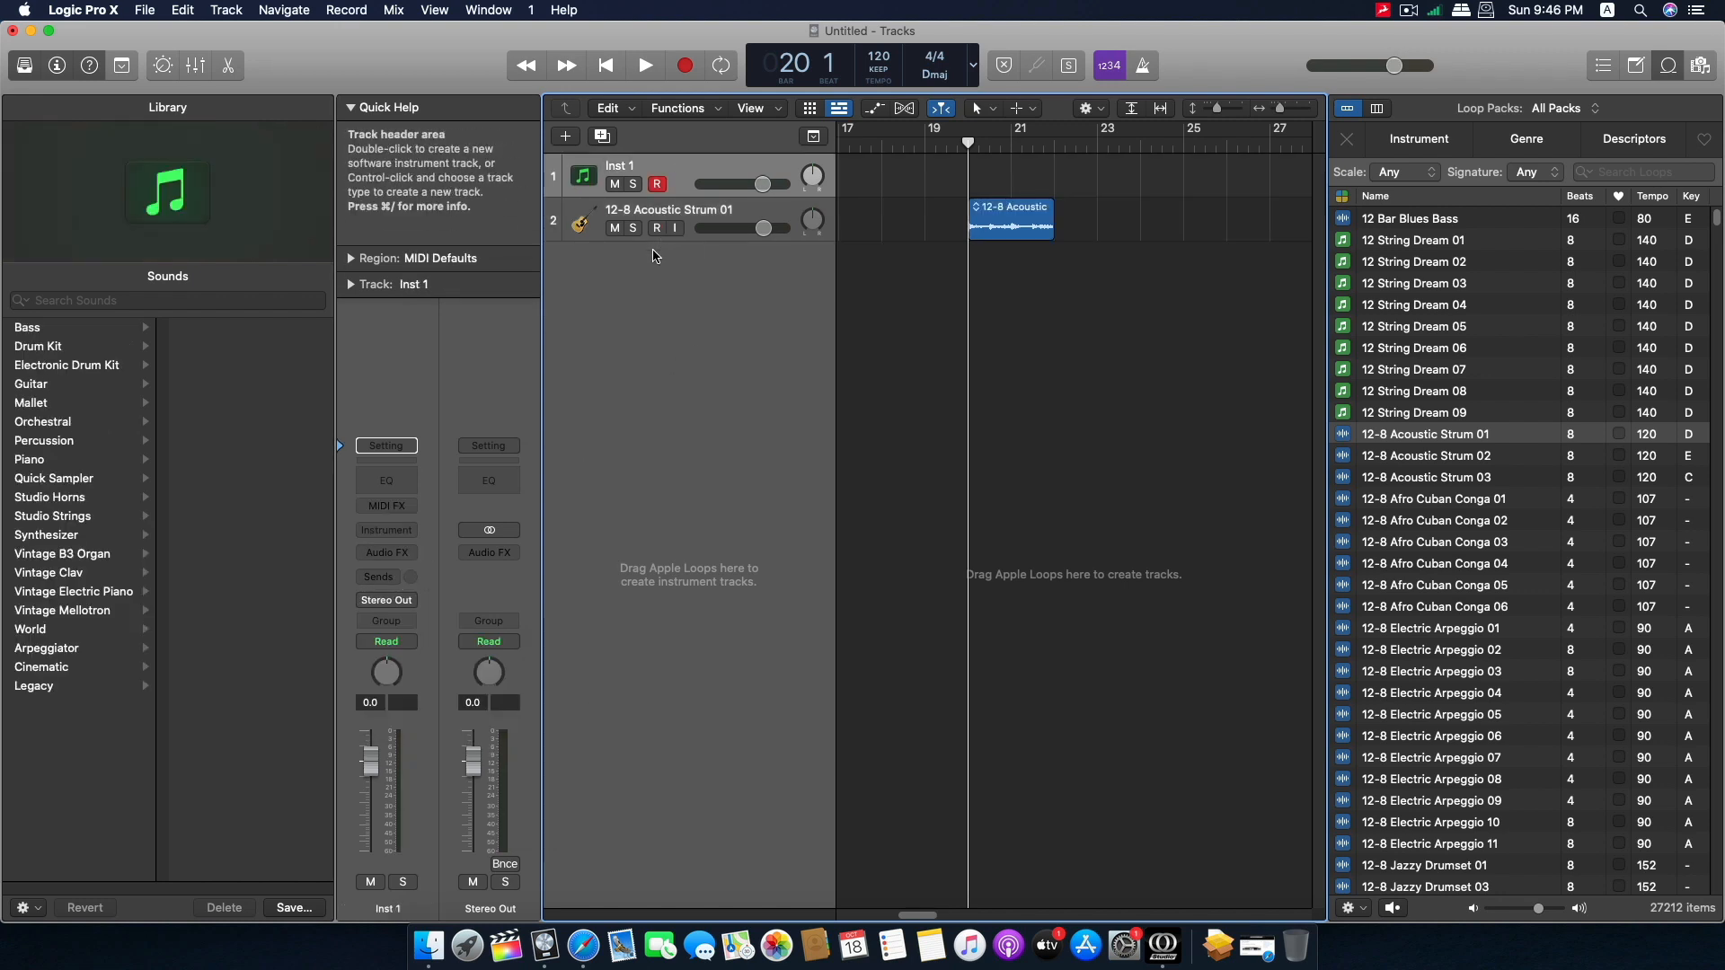
double_click(654, 256)
click(823, 90)
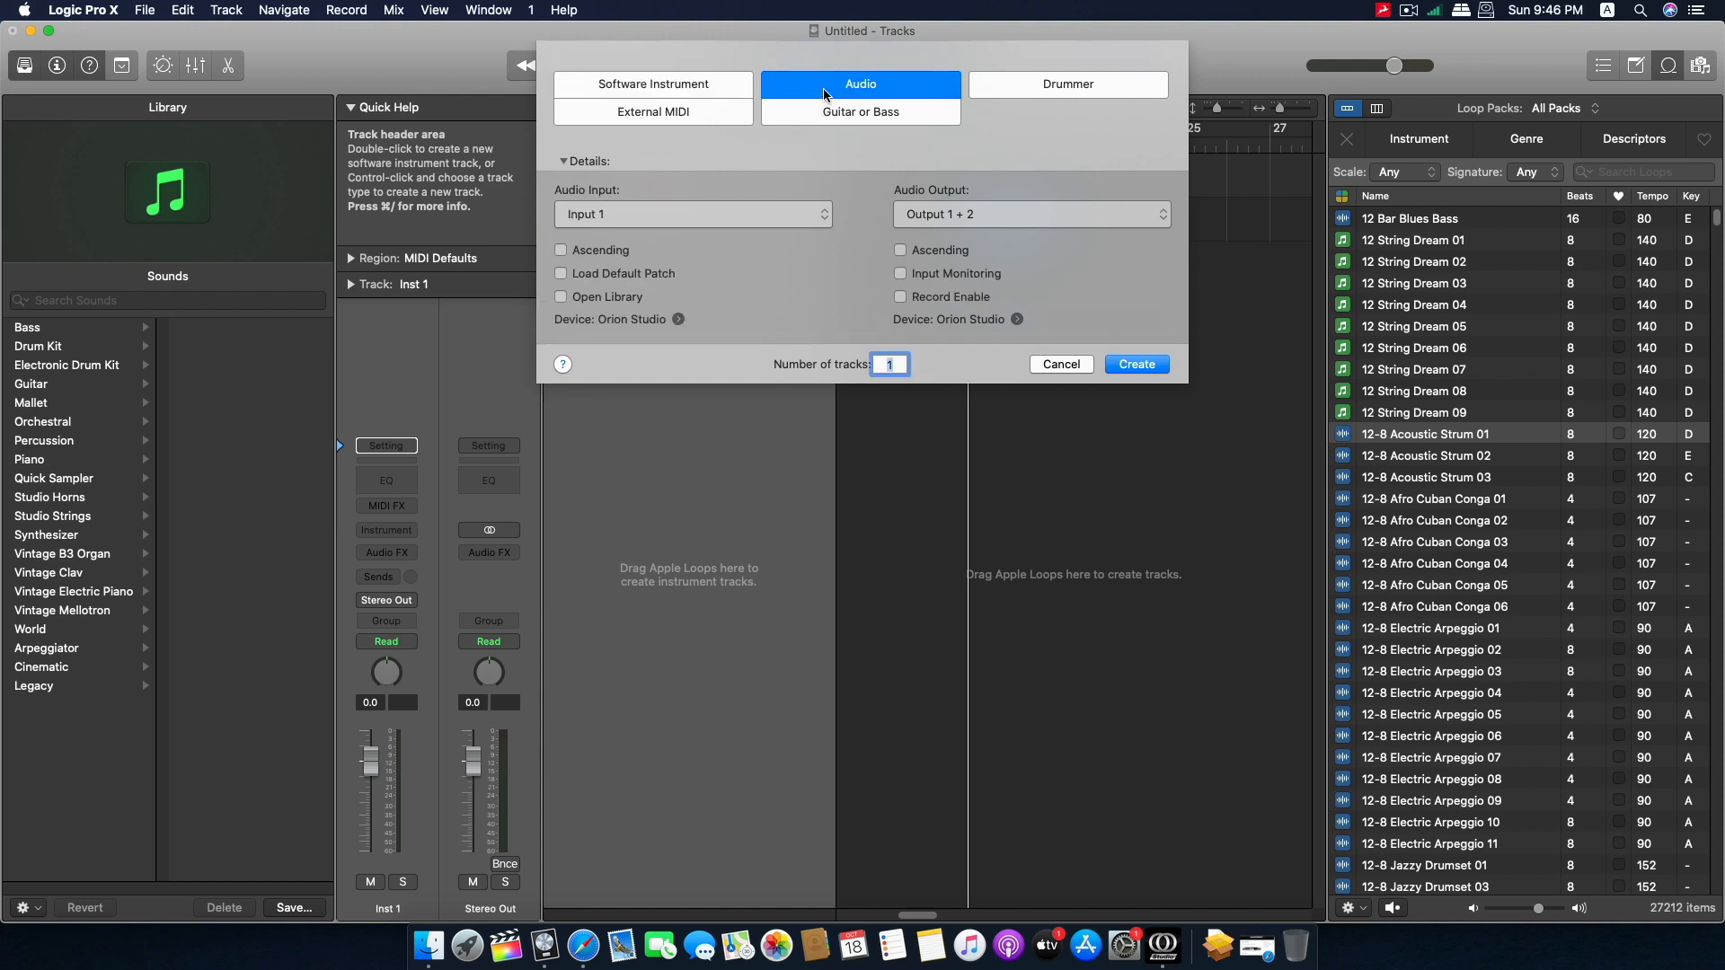
click(710, 214)
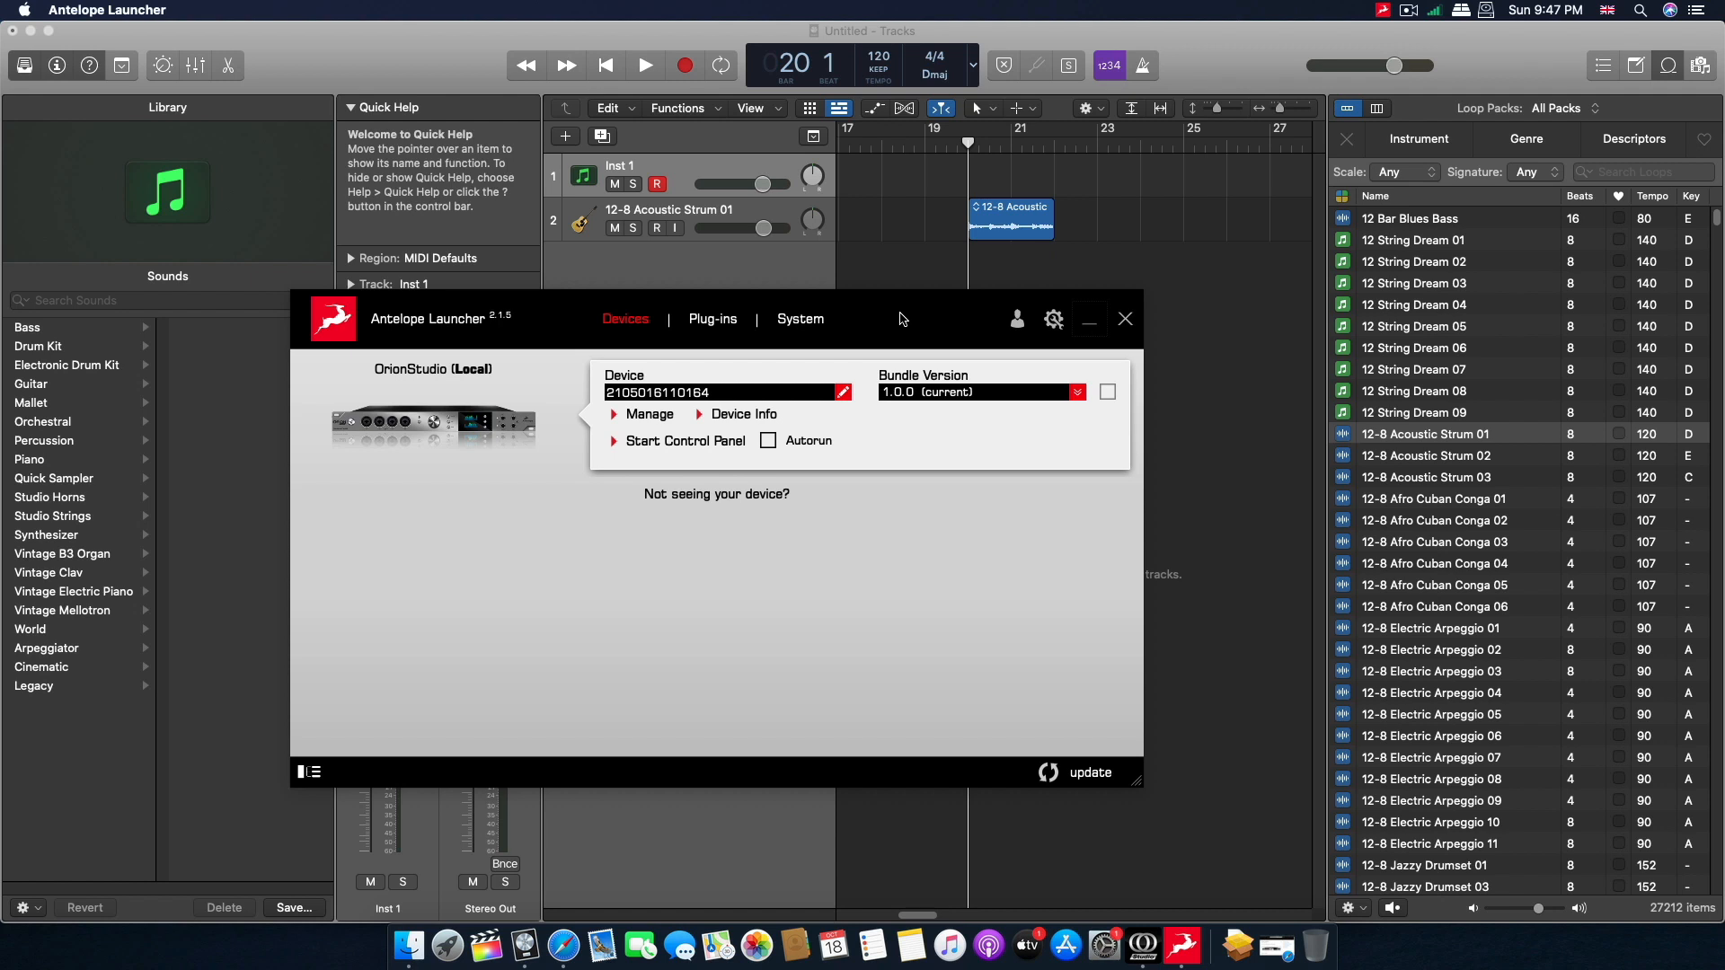
Reposition the Antelope Launcher window and look through its list of available plug-ins and their bundle versions.
drag(906, 315, 922, 339)
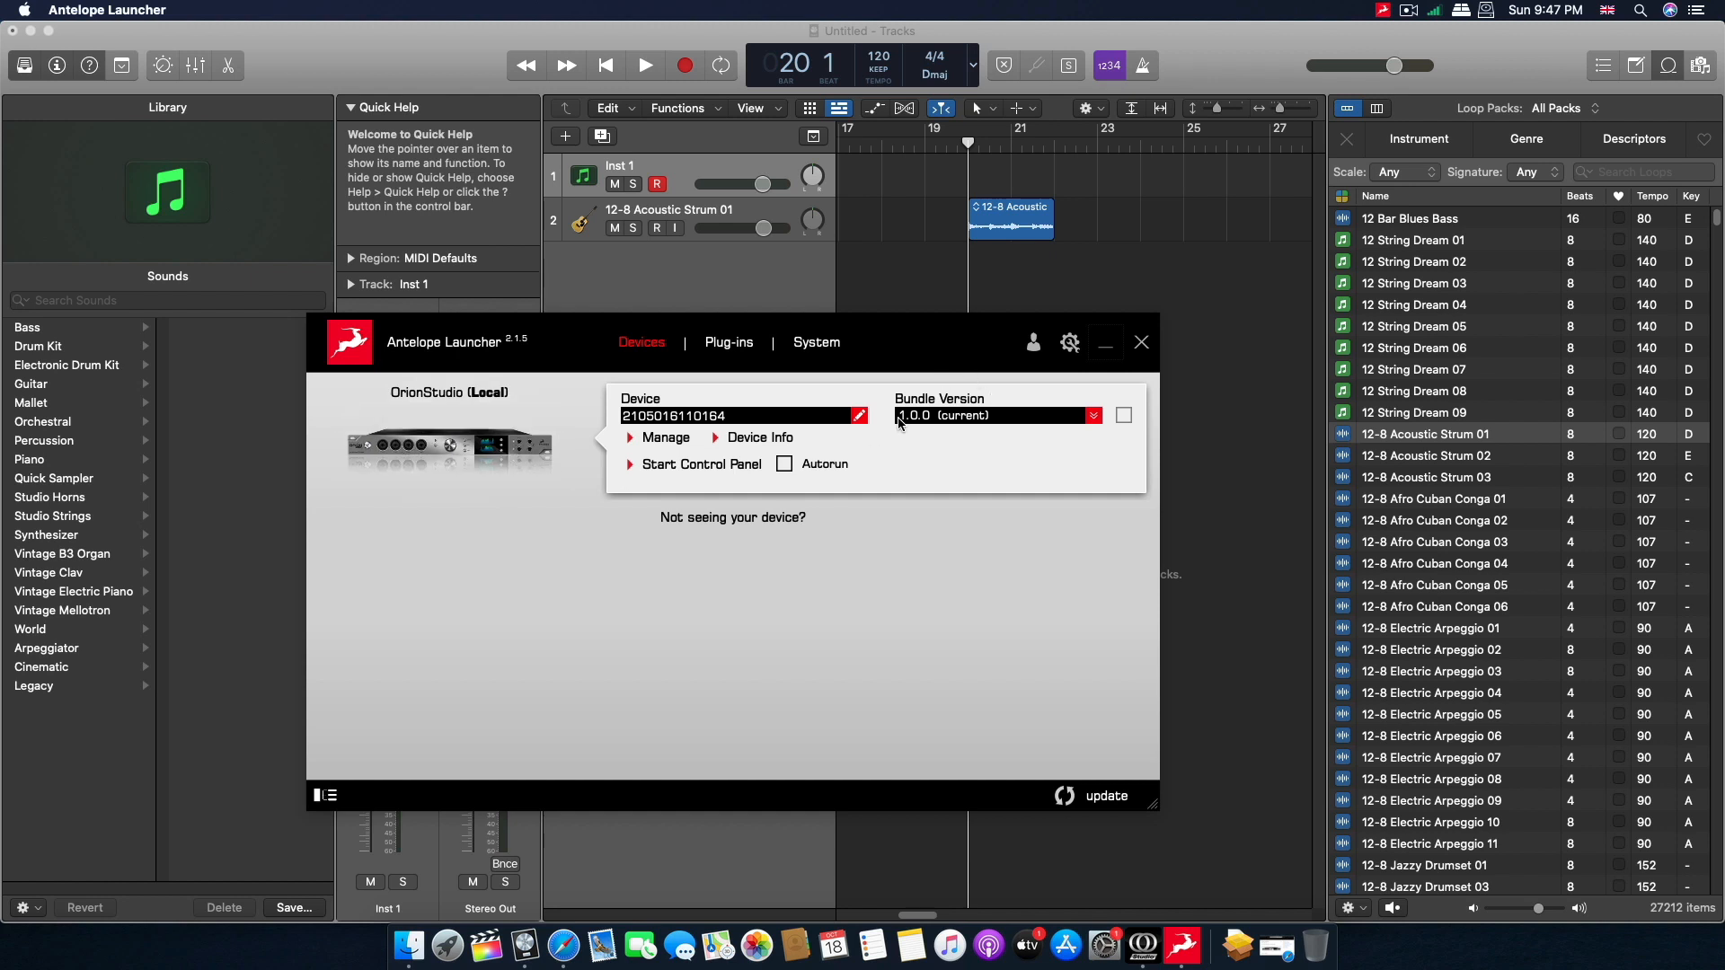
drag(575, 332, 532, 342)
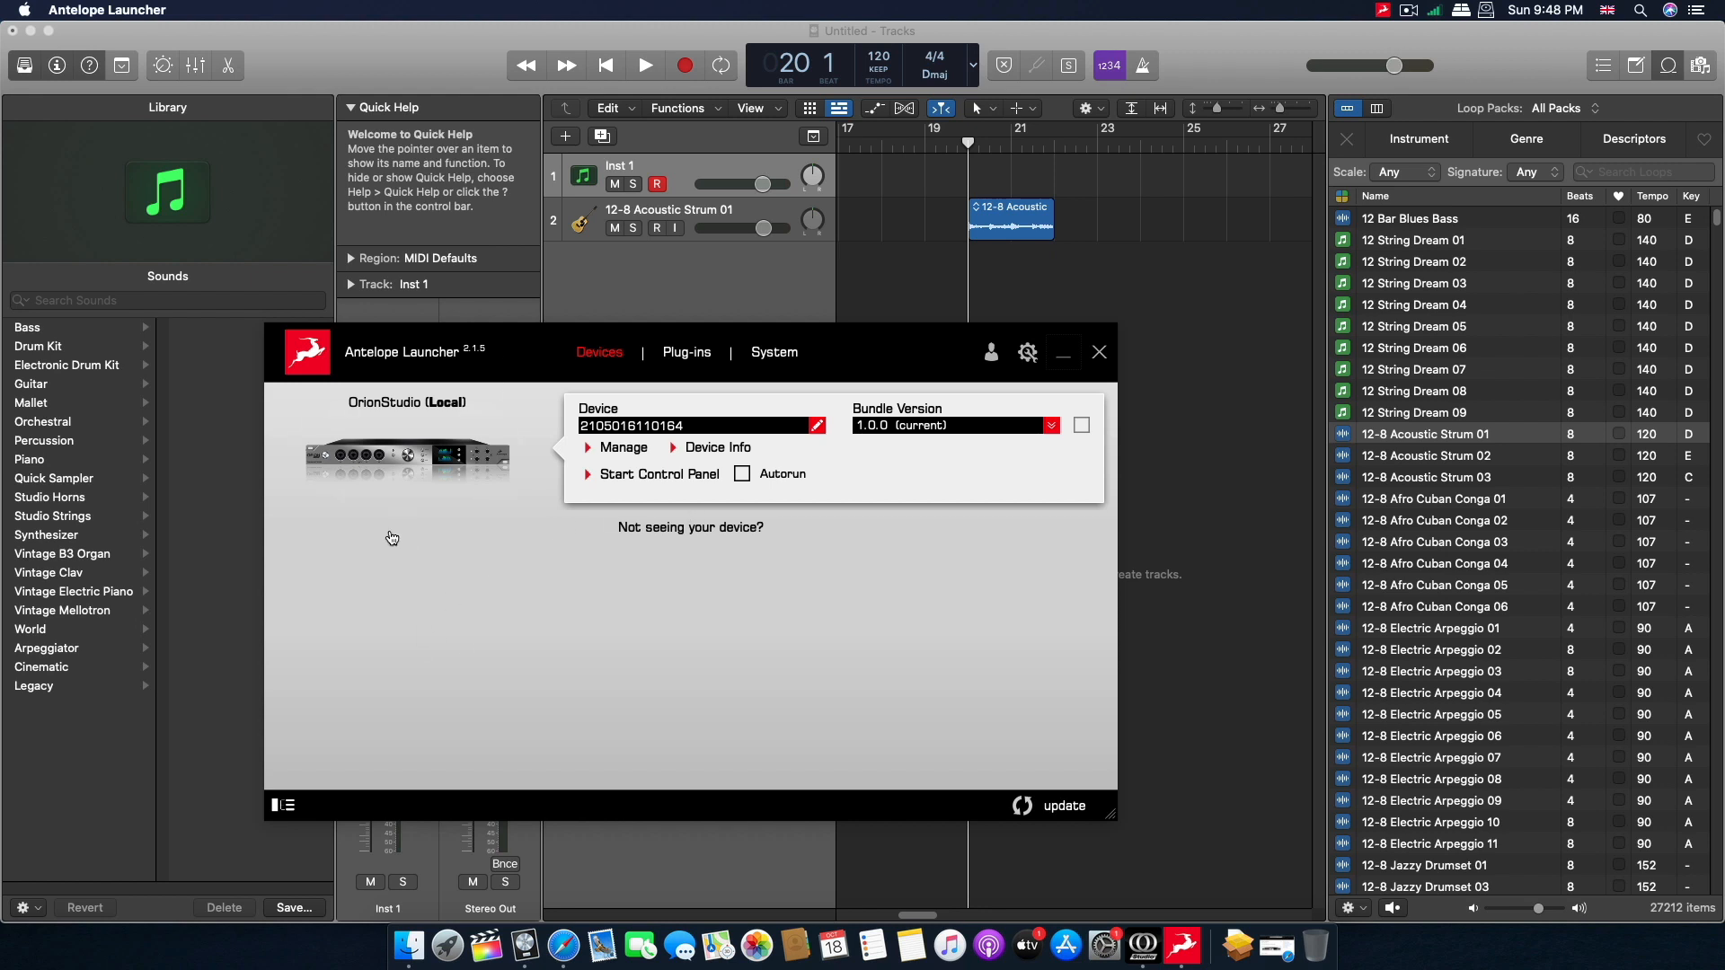
click(706, 357)
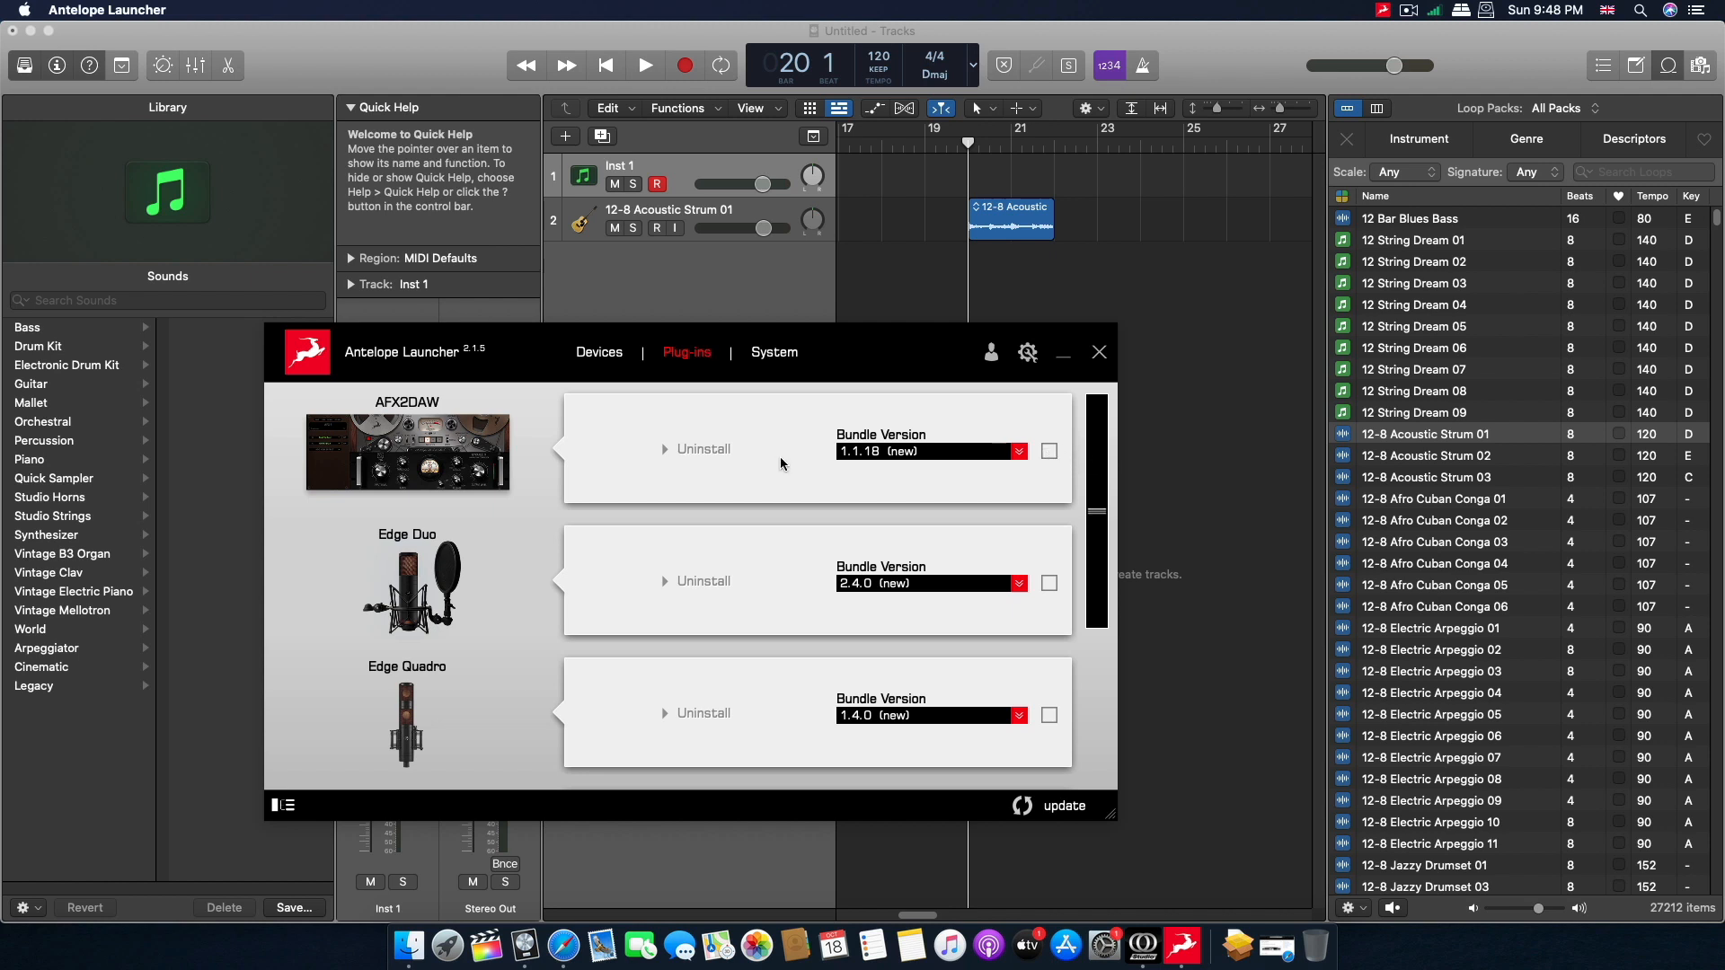
scroll(384, 582, down, 2)
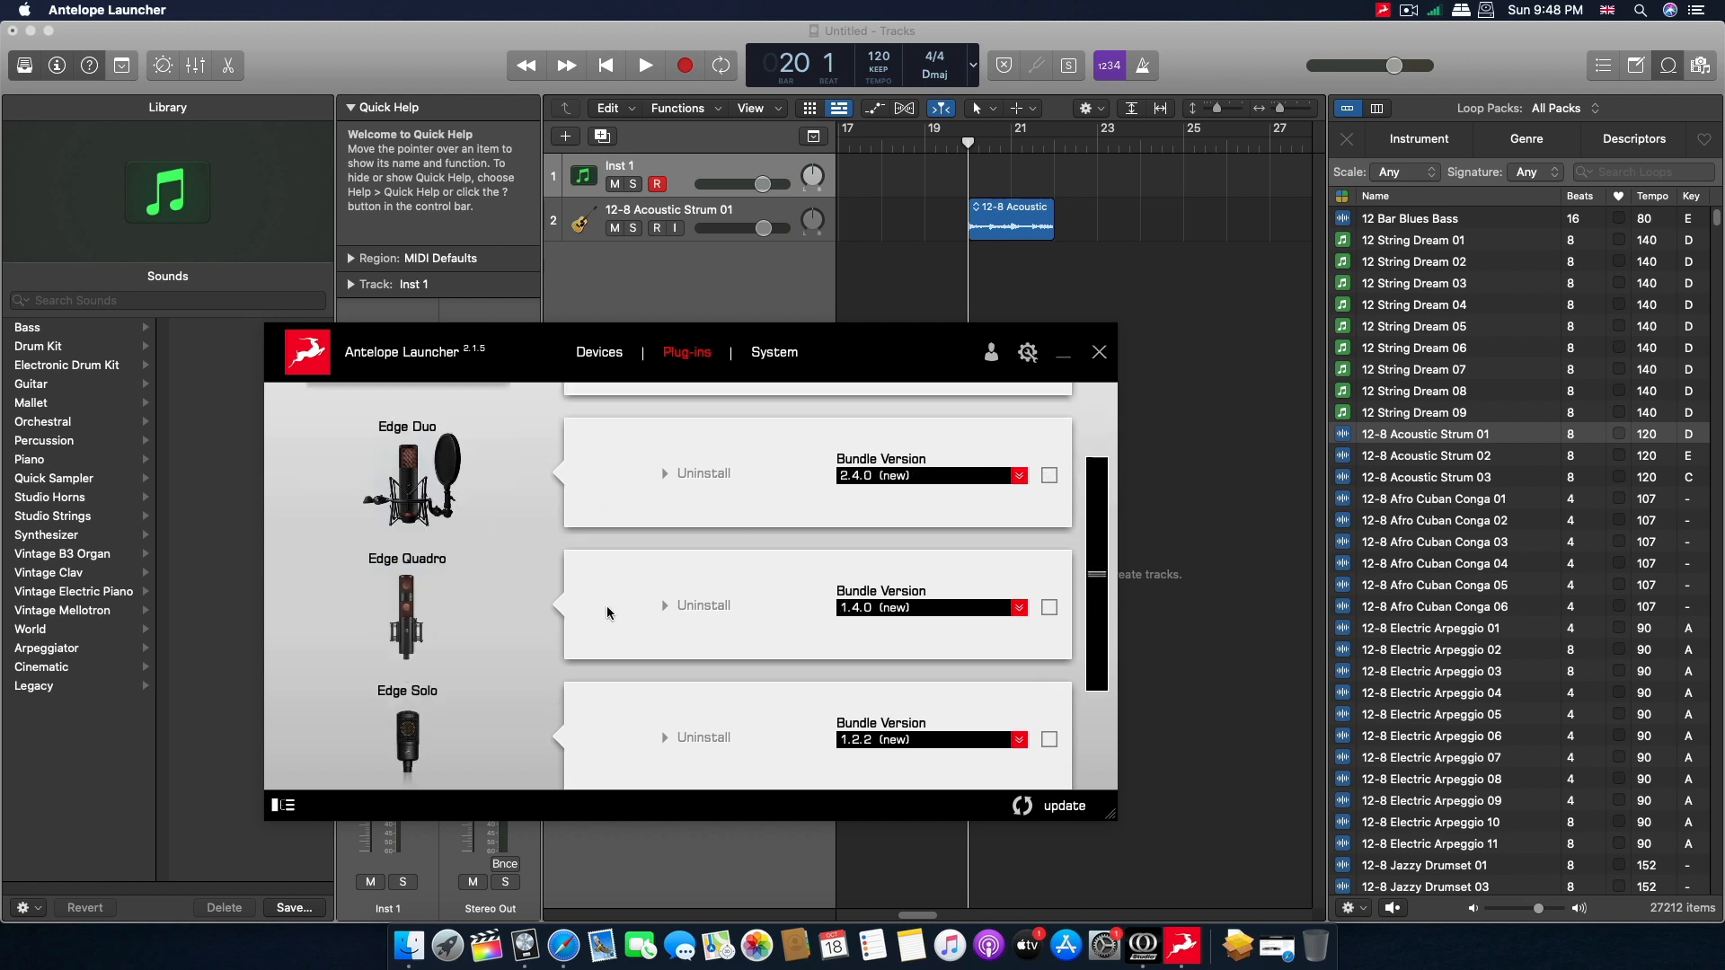
scroll(593, 597, up, 2)
scroll(485, 678, down, 3)
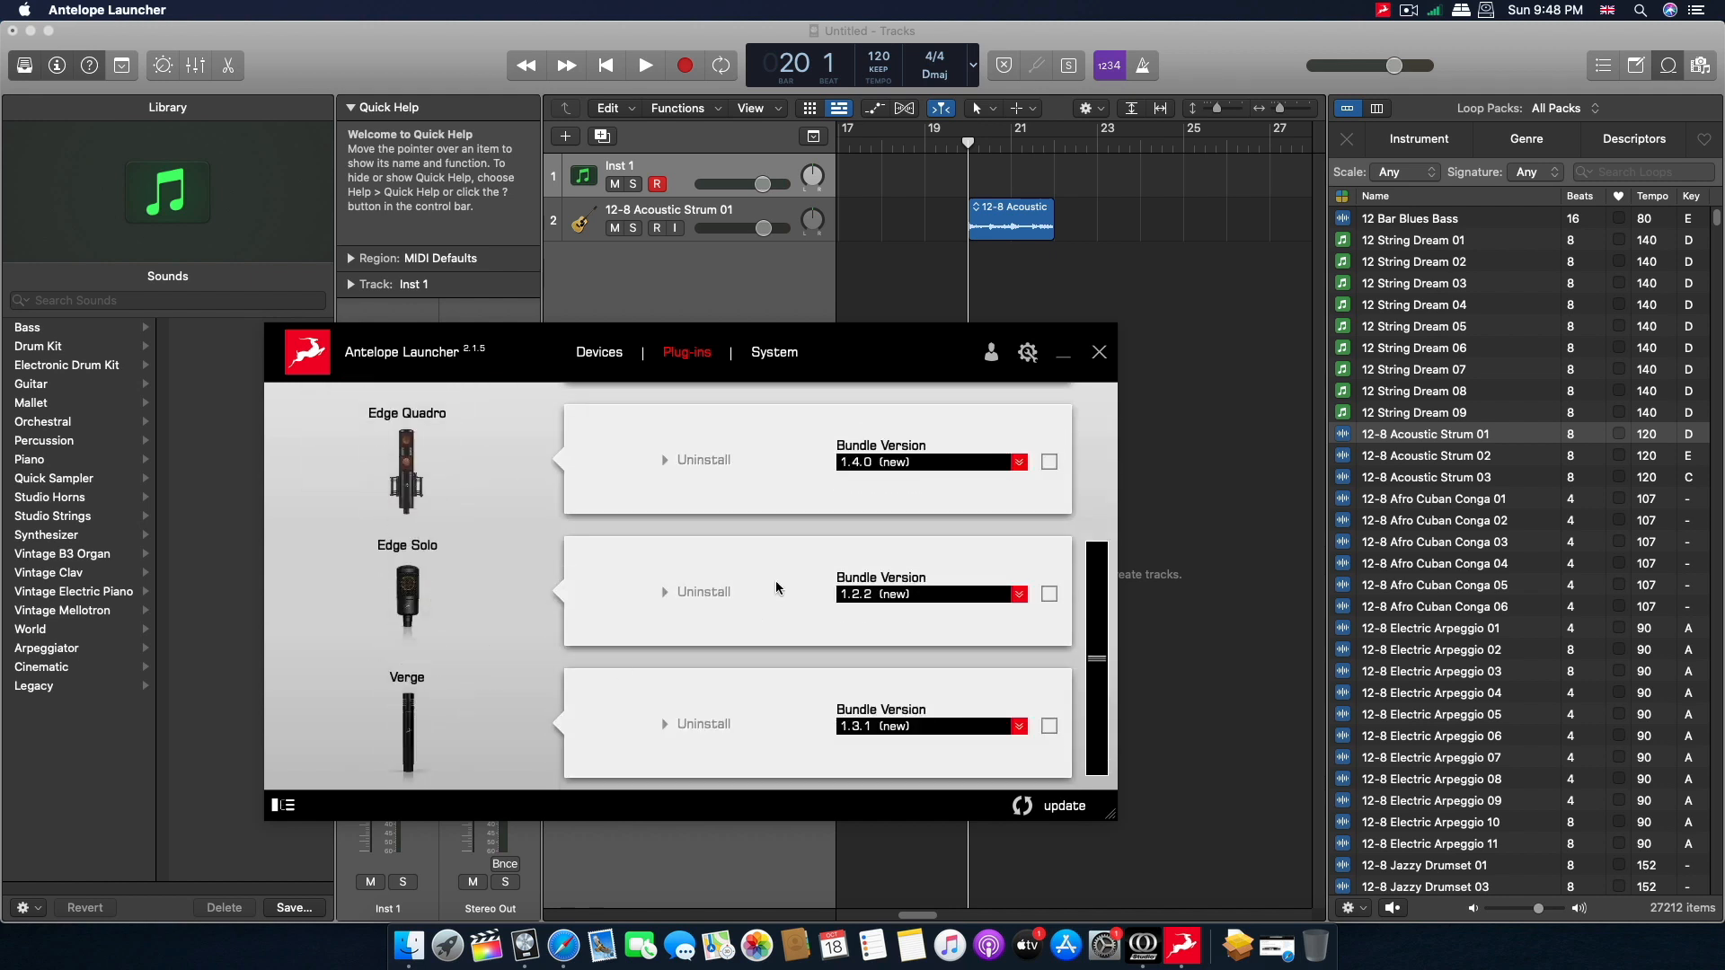
scroll(777, 589, up, 1)
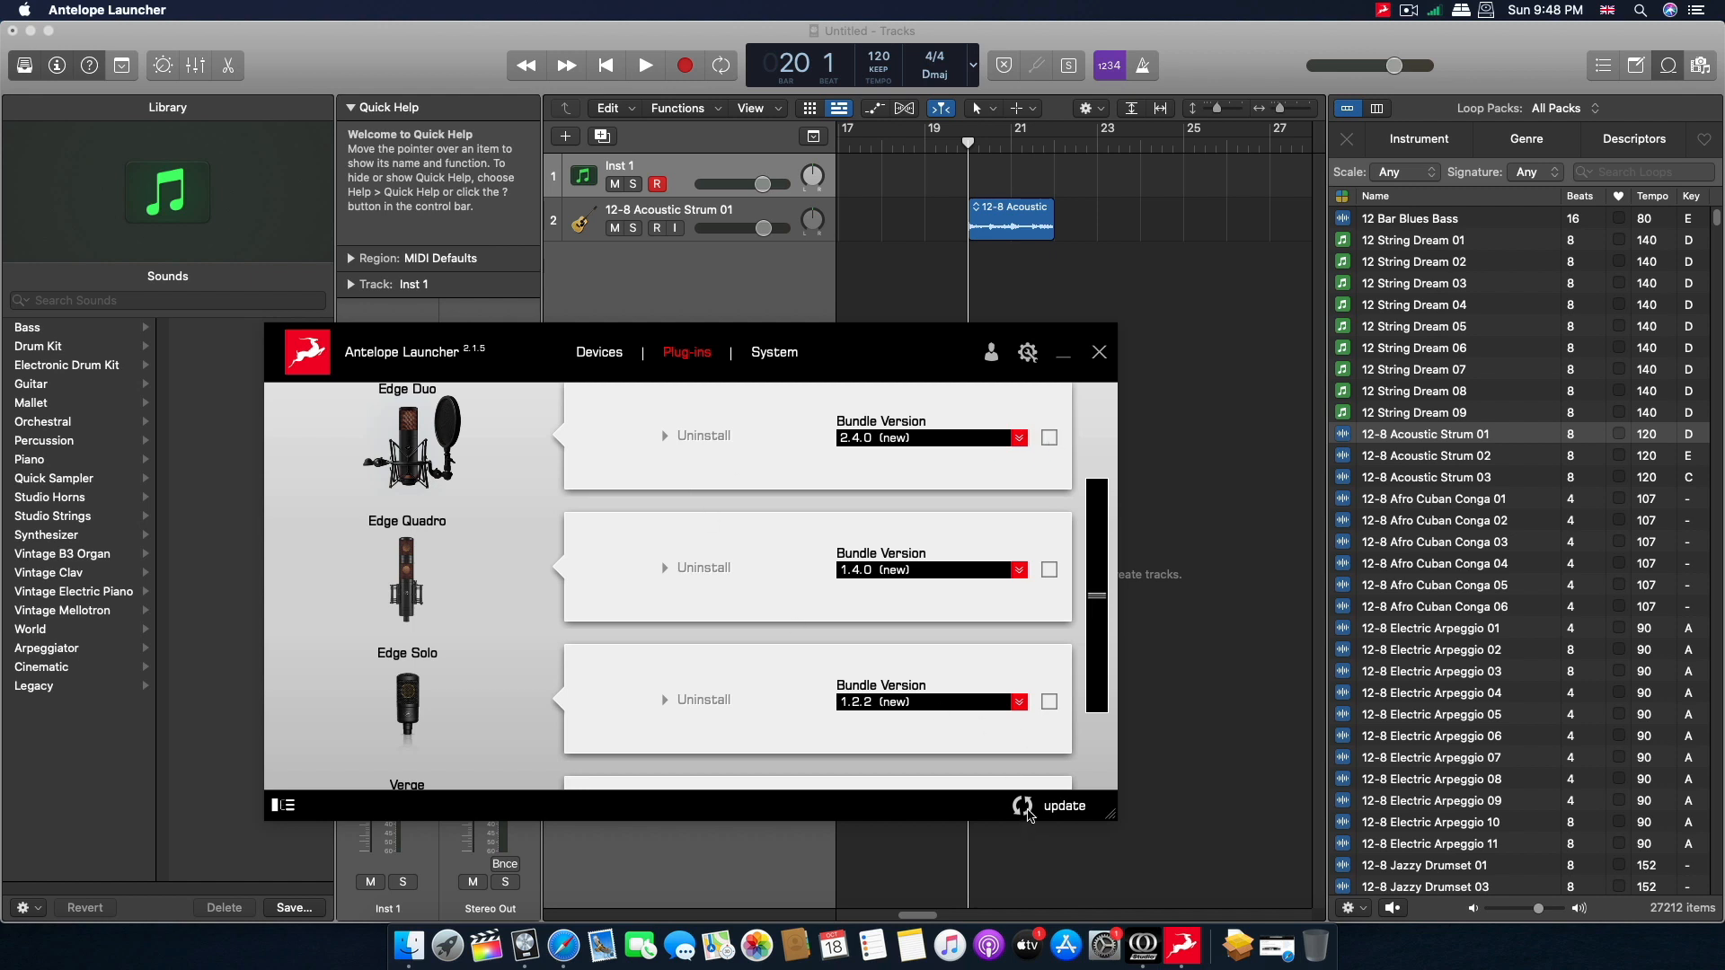
Examine the Launcher's system components and the bundle versions offered for the Antelope Unified Driver.
click(774, 352)
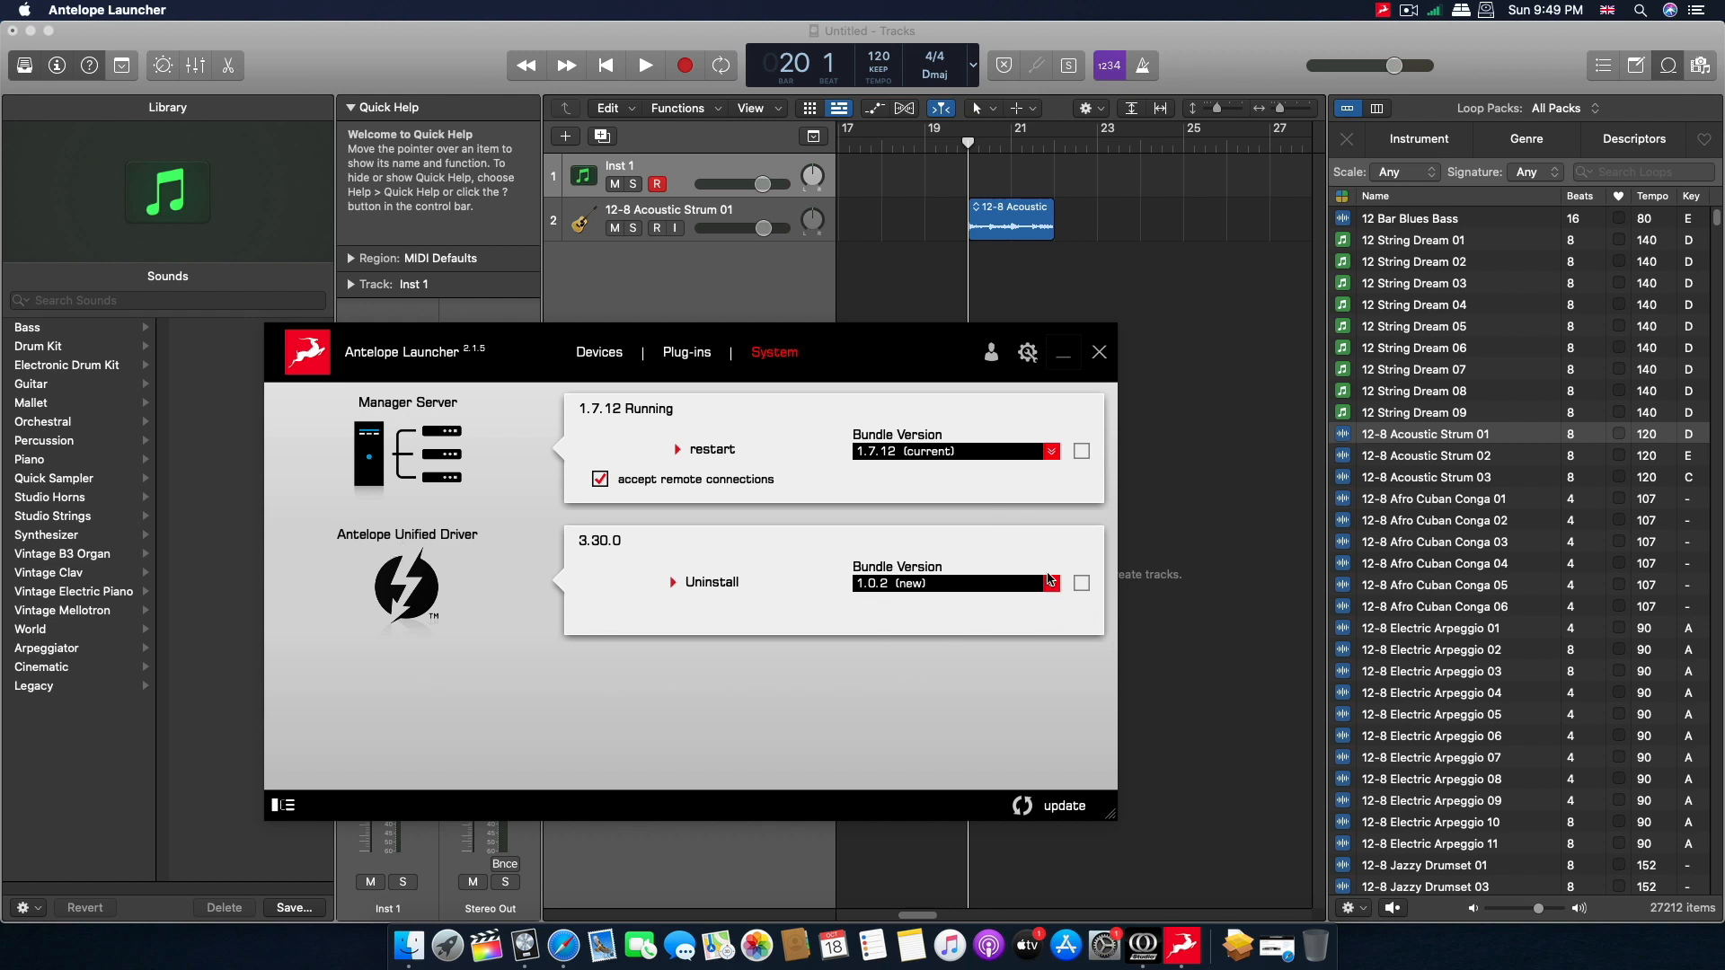
click(1051, 585)
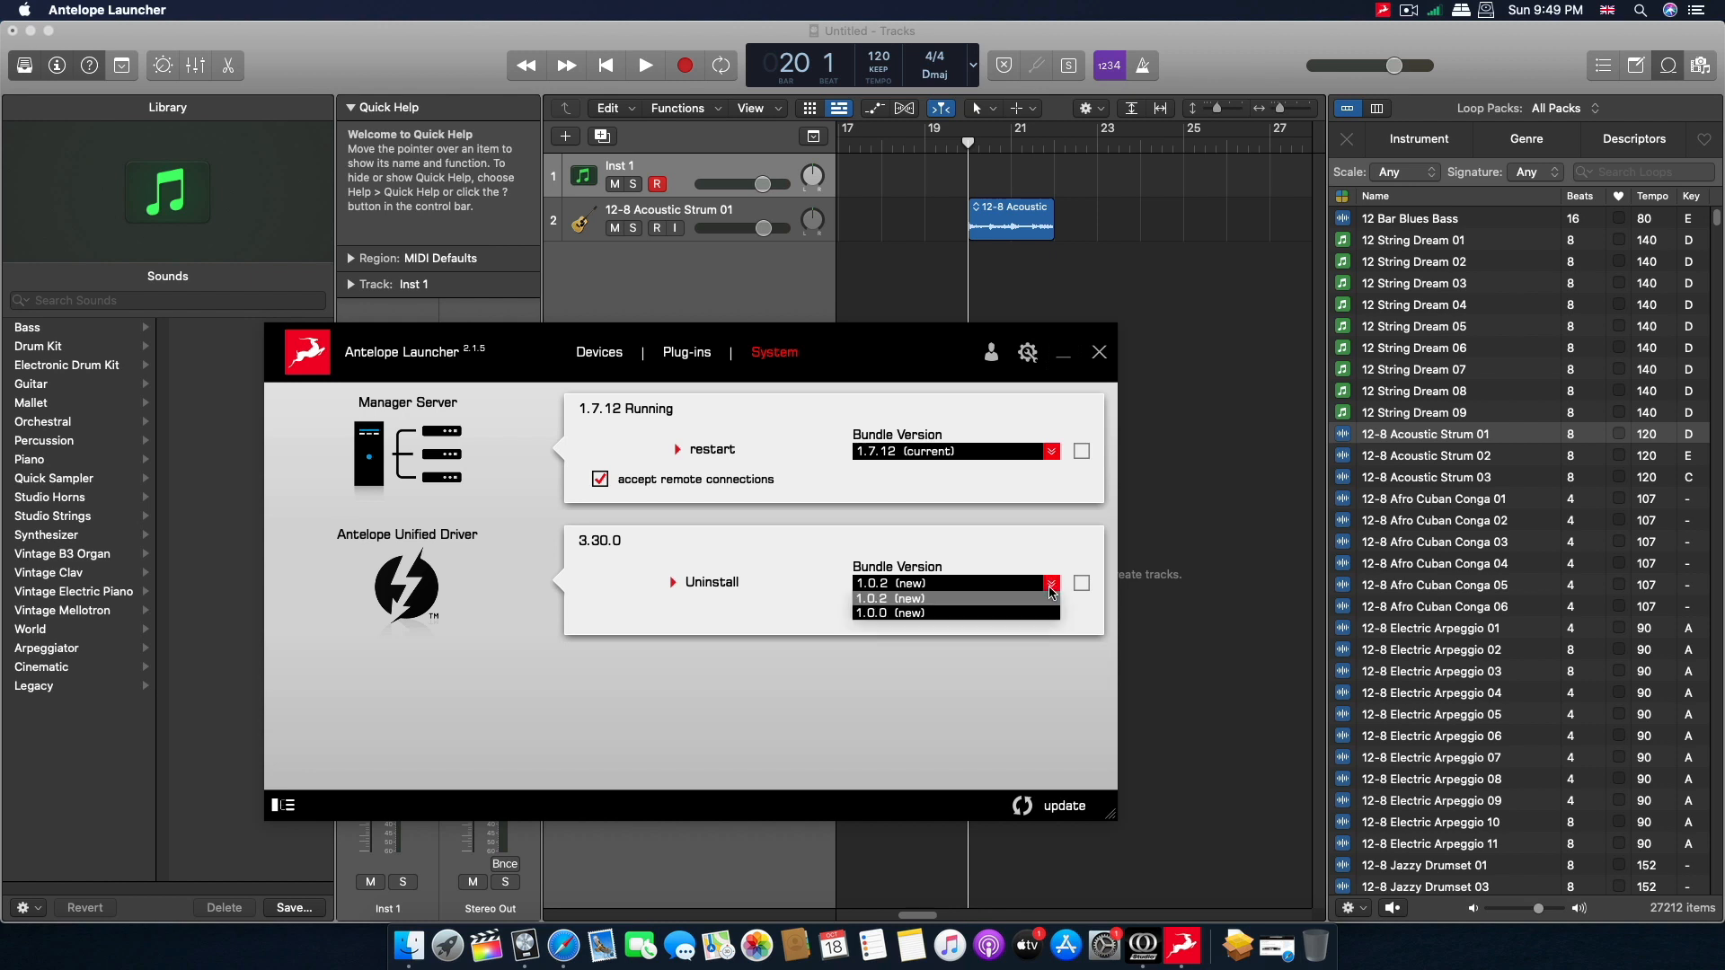
click(993, 541)
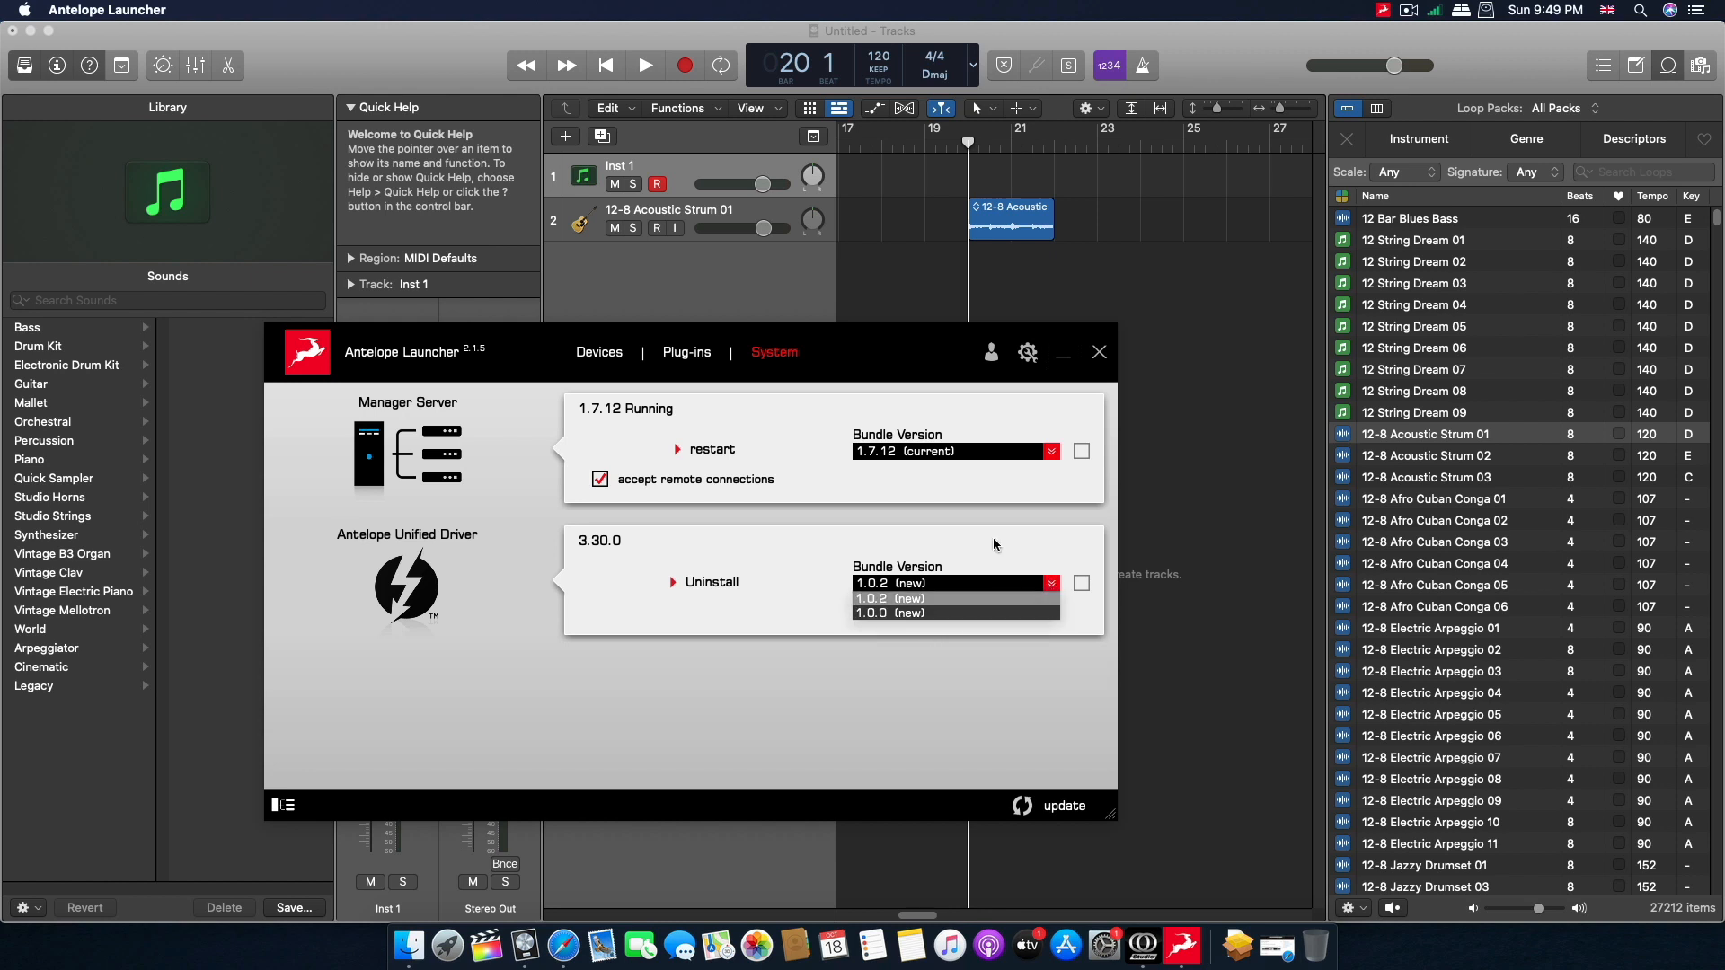
click(1036, 591)
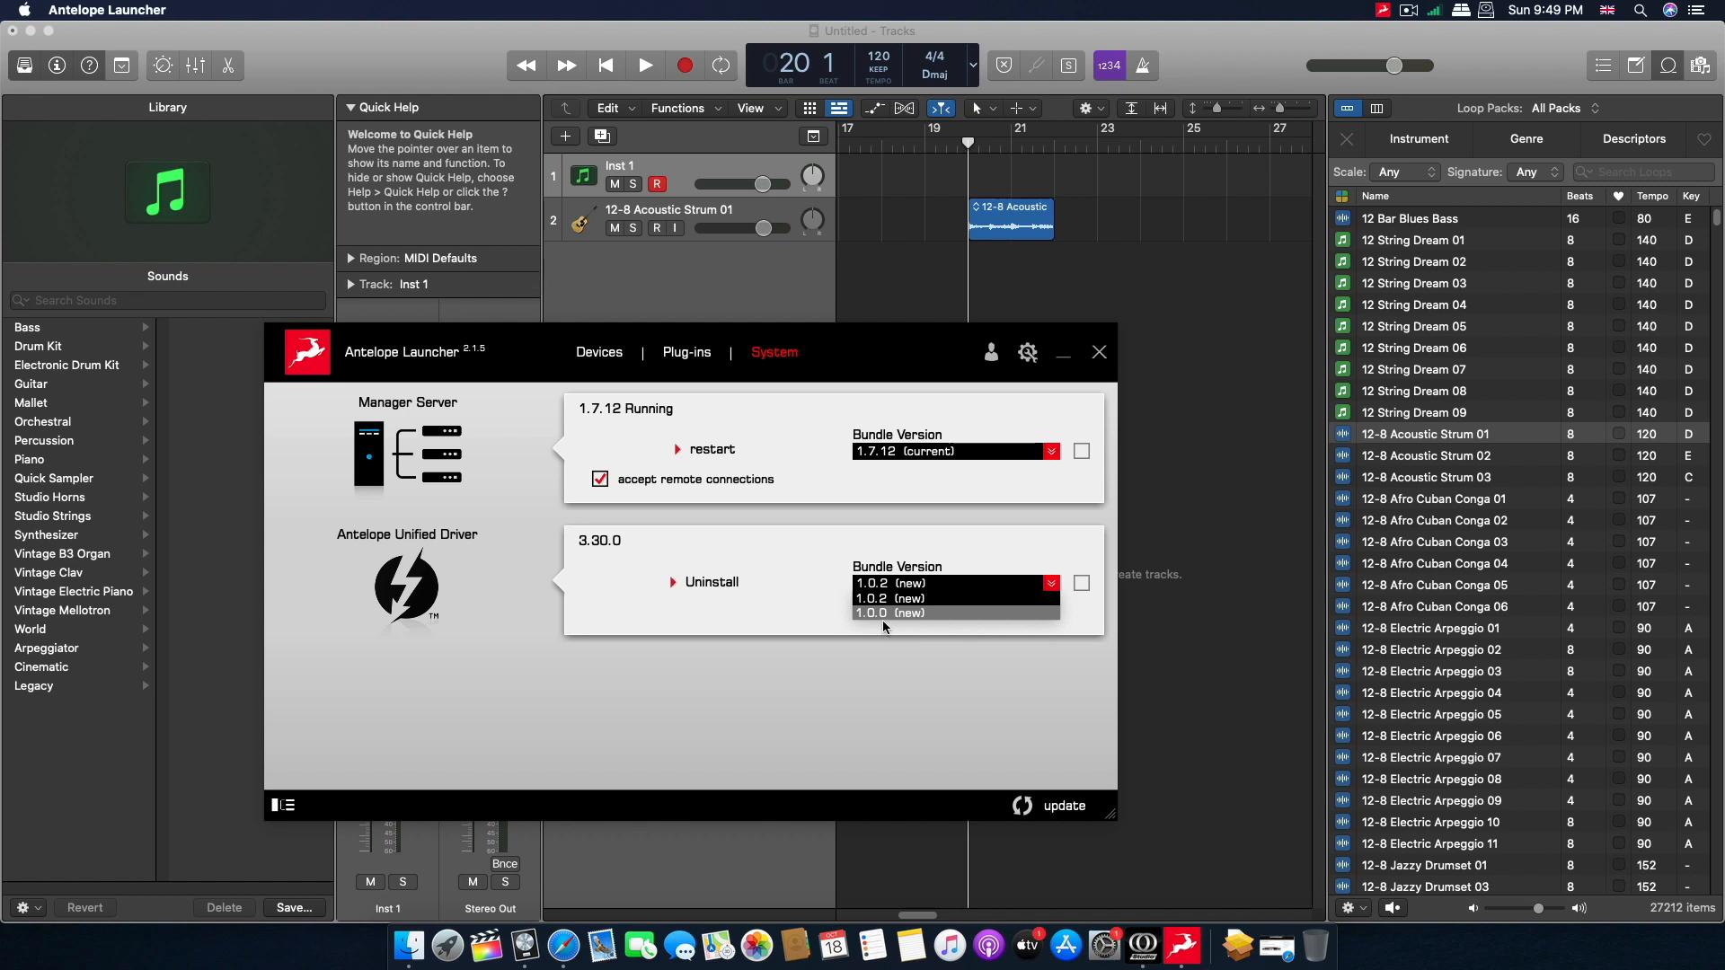
click(1089, 583)
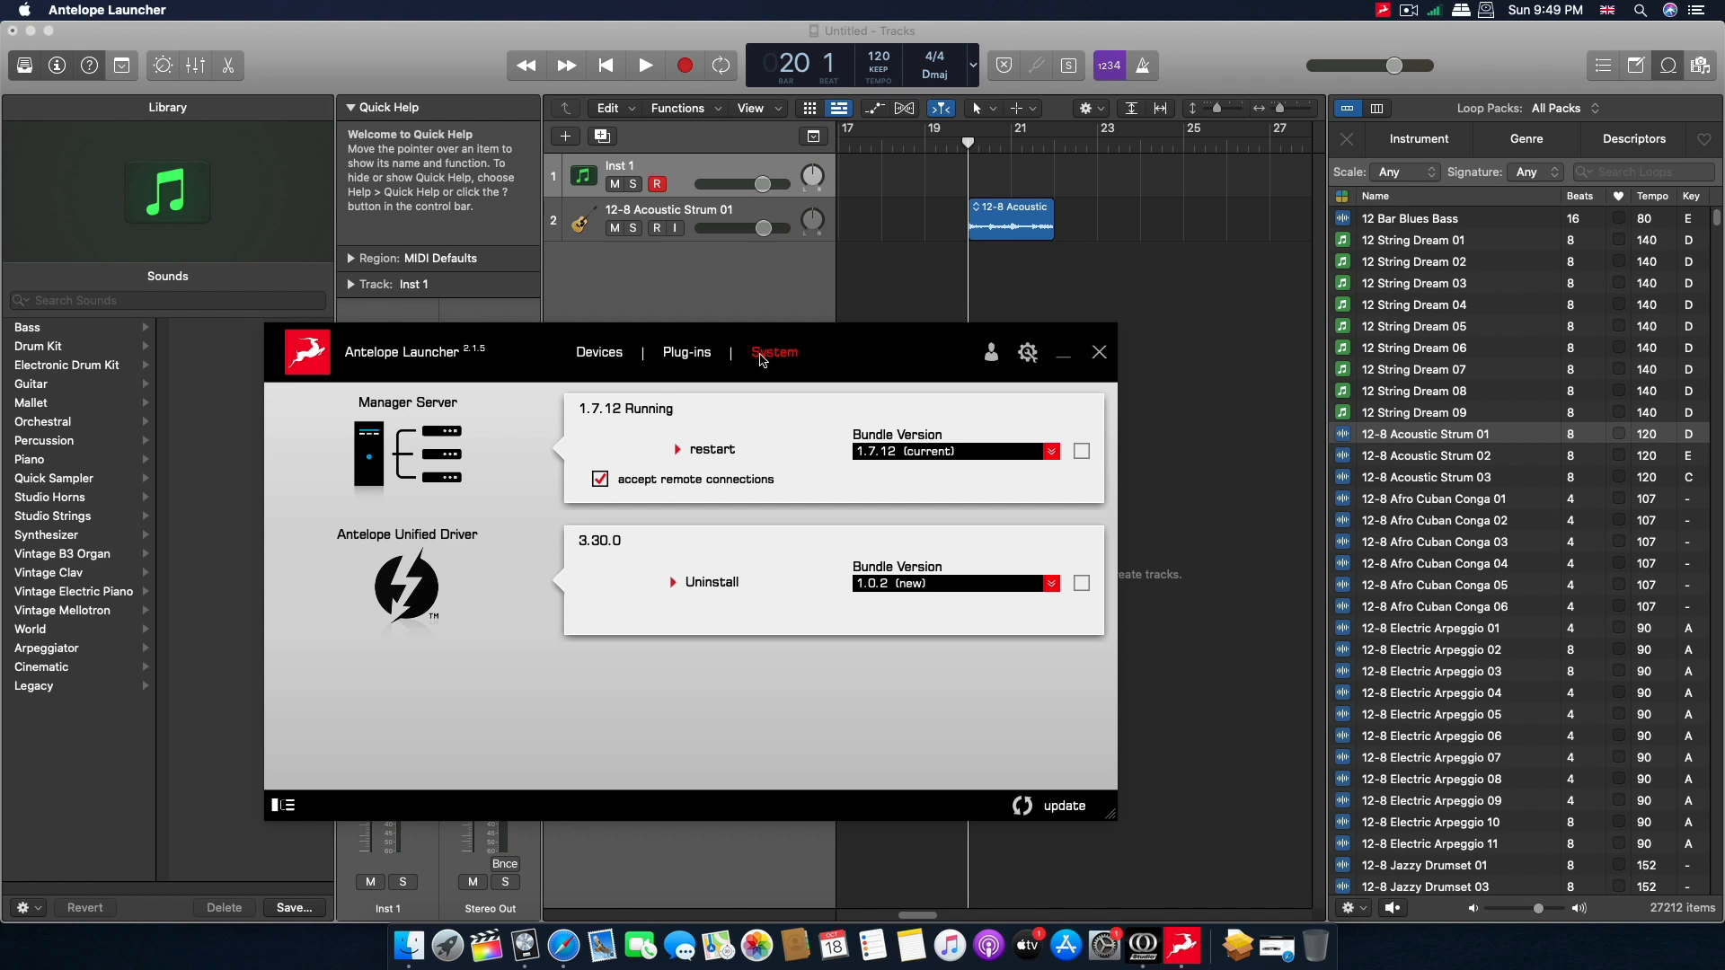
Examine the update options in the Launcher settings, including the update choices offered for the USB driver.
click(1027, 352)
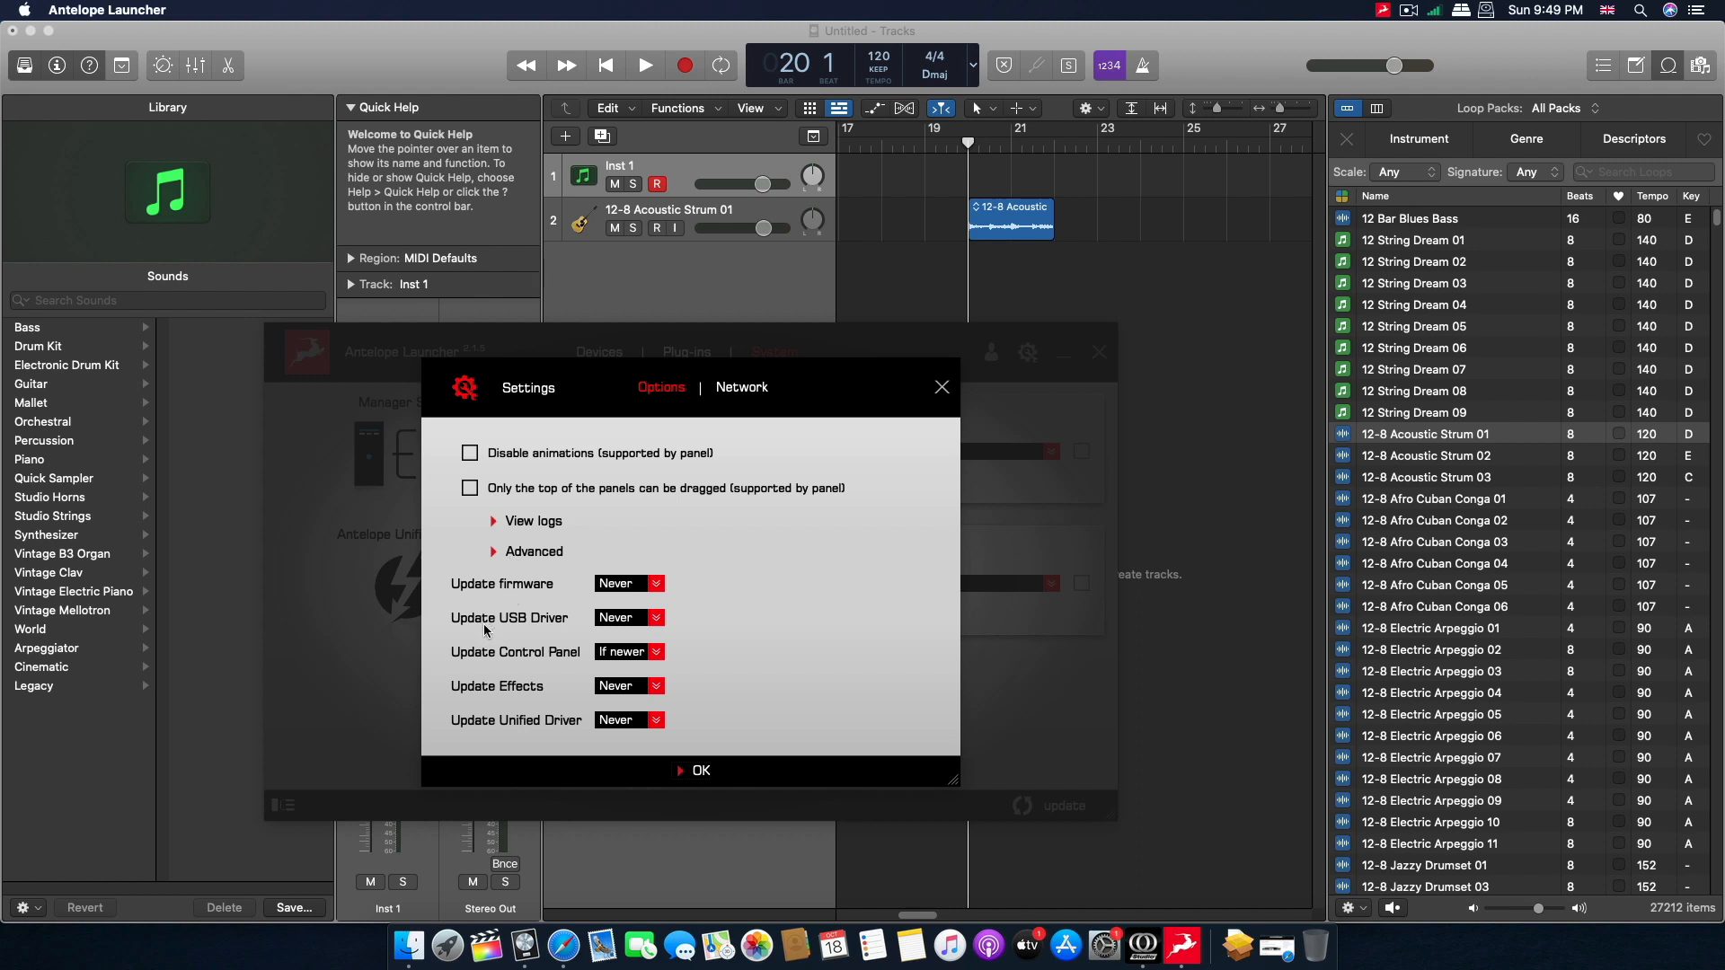
click(656, 619)
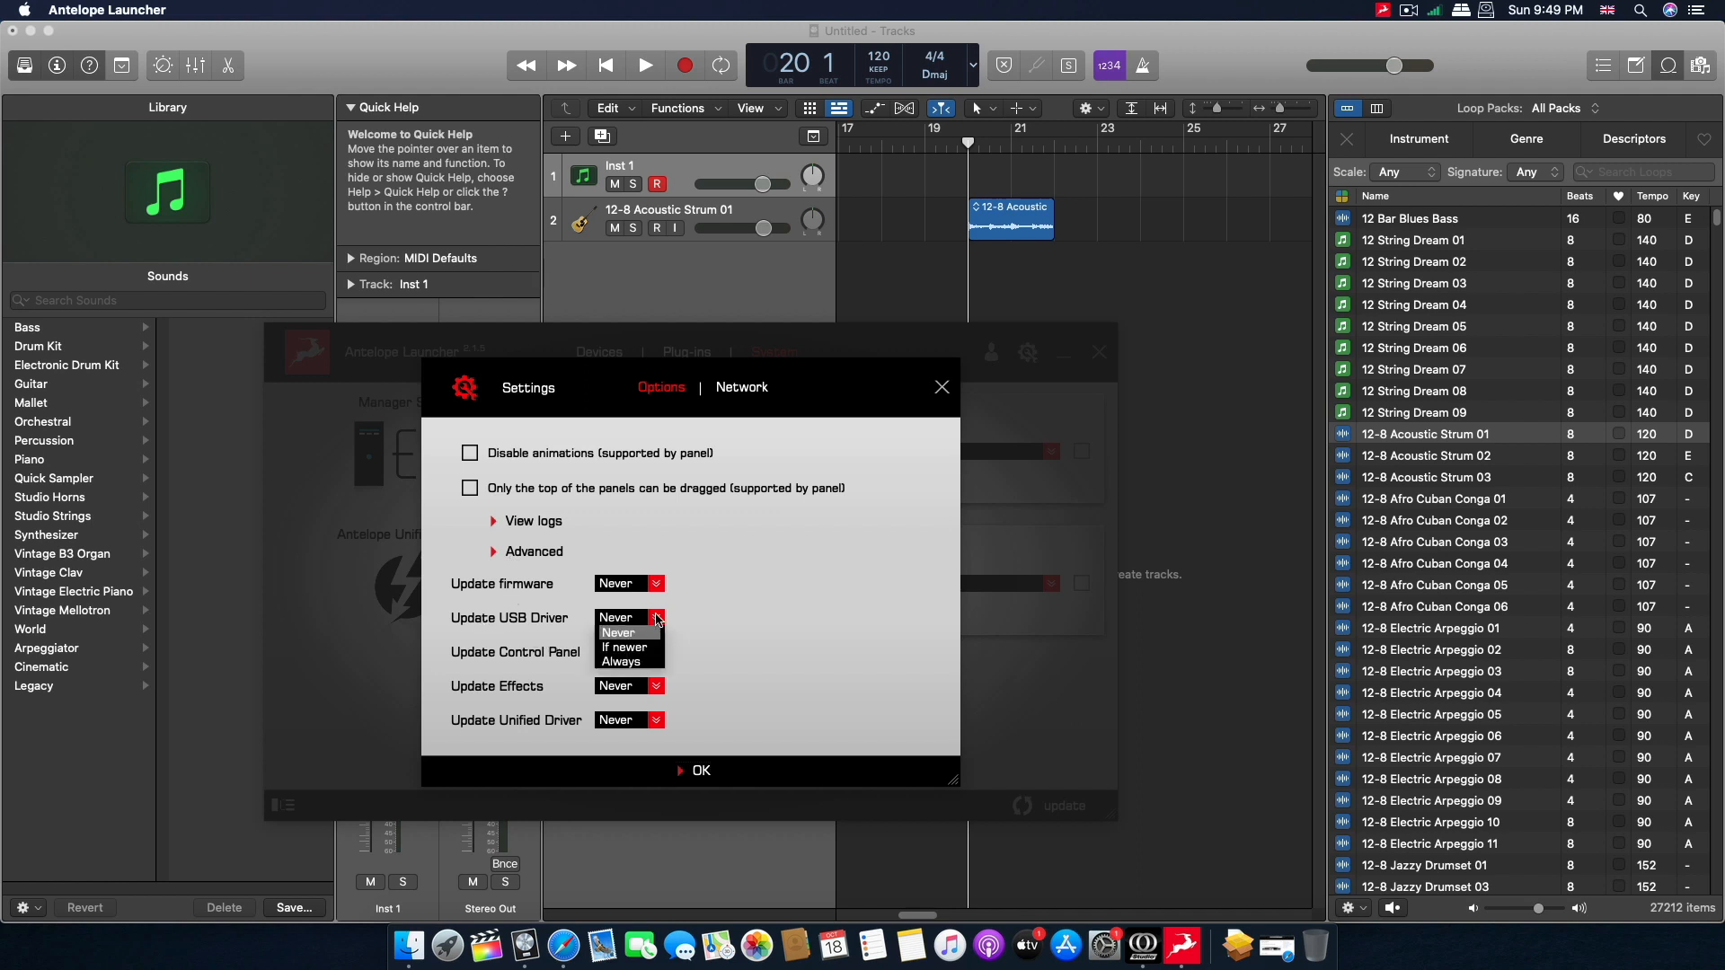
click(642, 665)
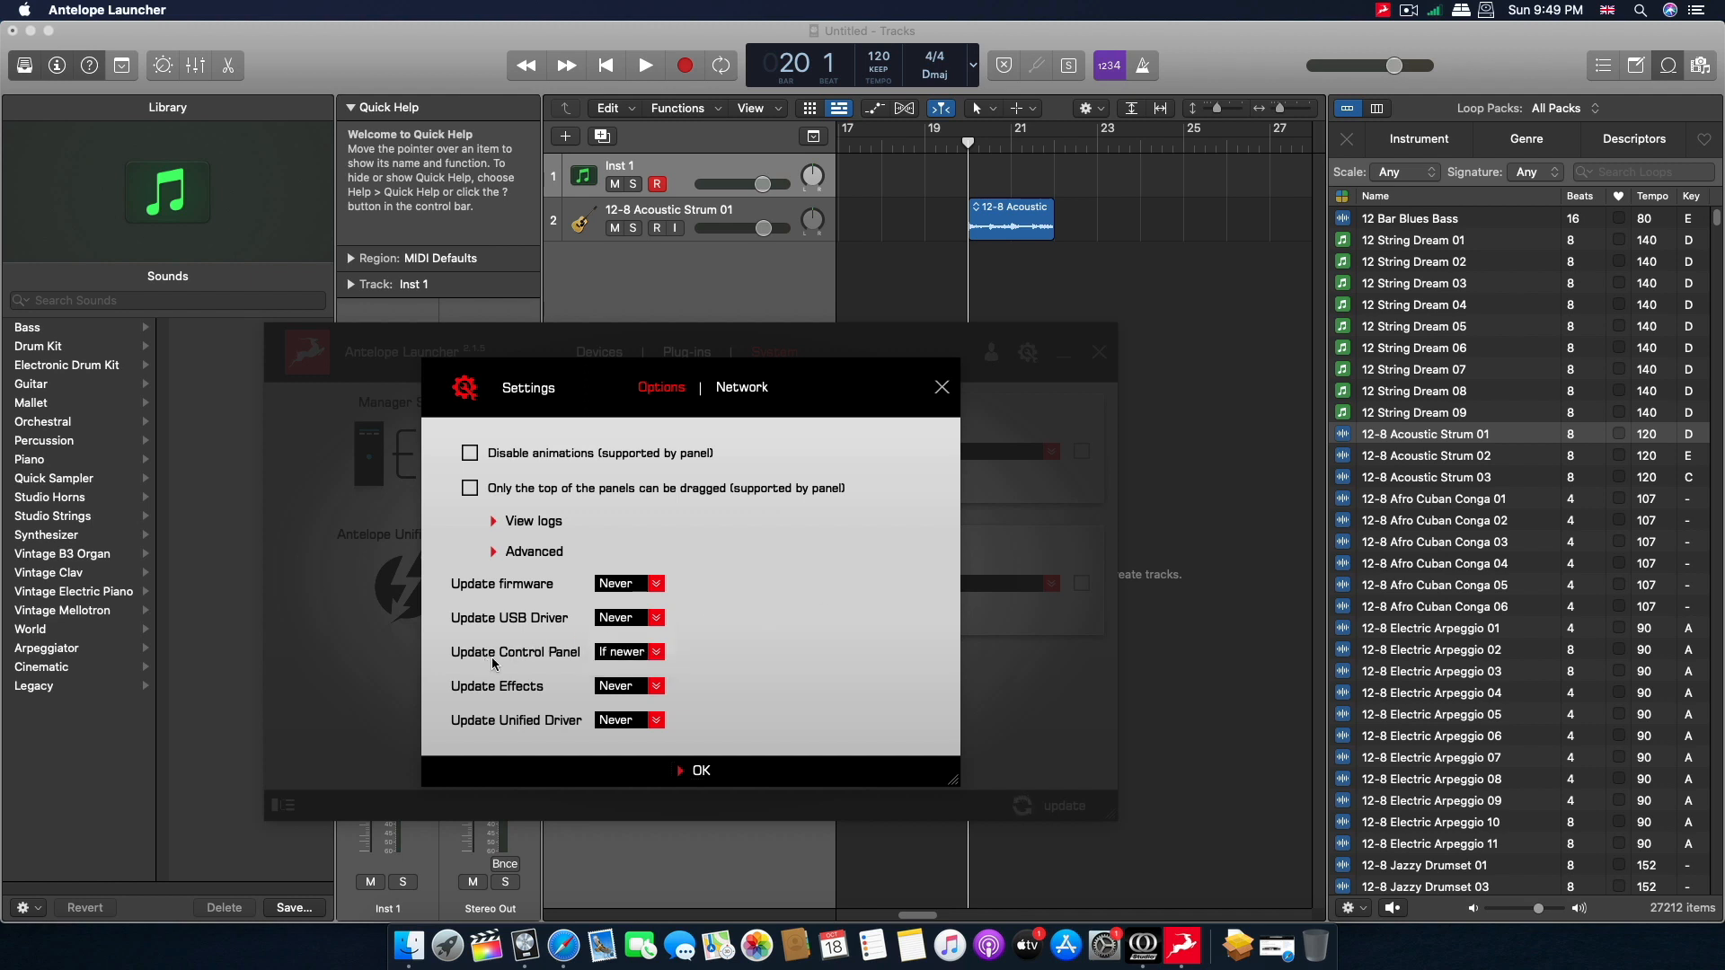
click(647, 667)
click(629, 670)
click(611, 759)
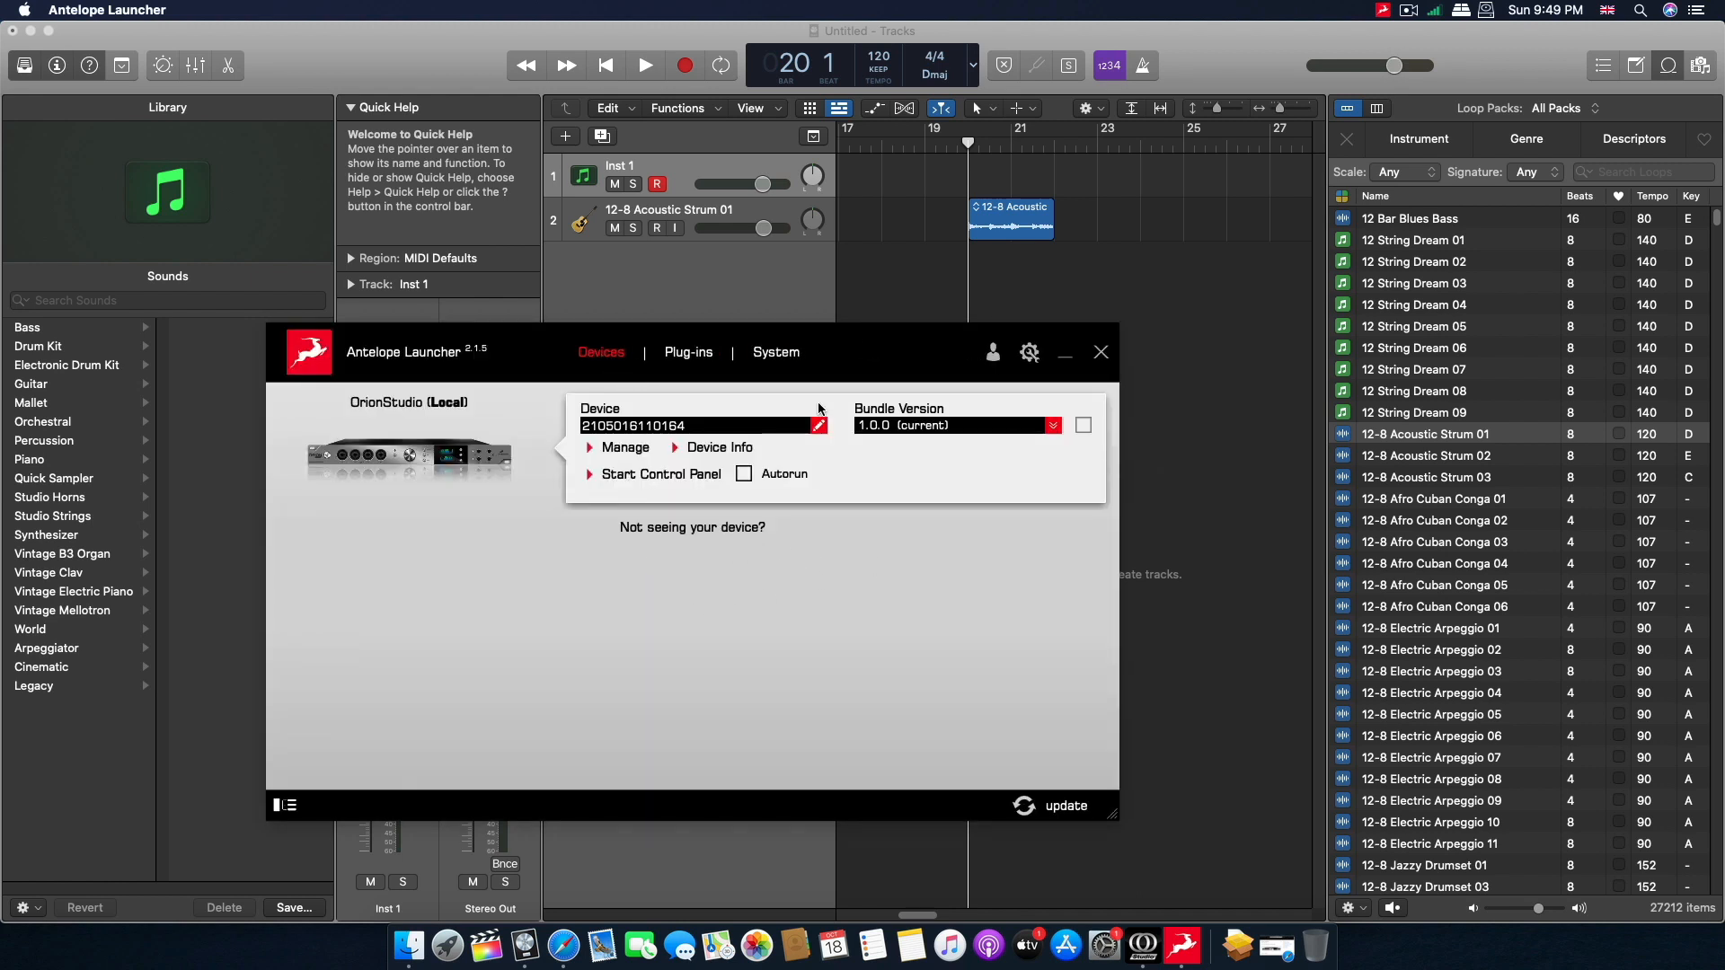